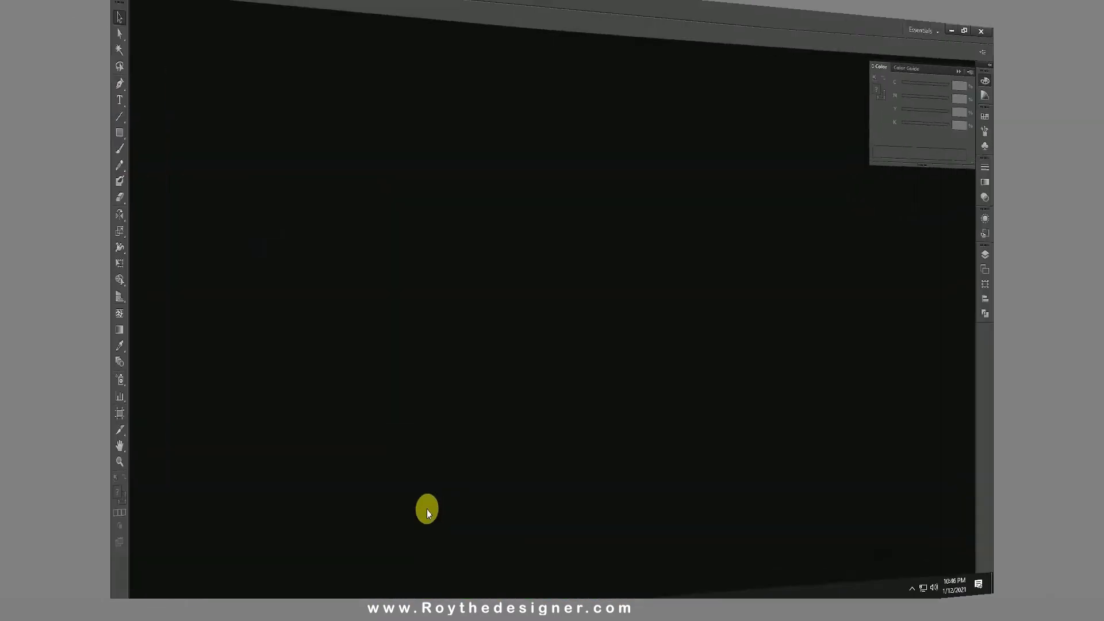
Create a new A4 document named 'Business Card Design Tutorial # 7' in inches
click(30, 10)
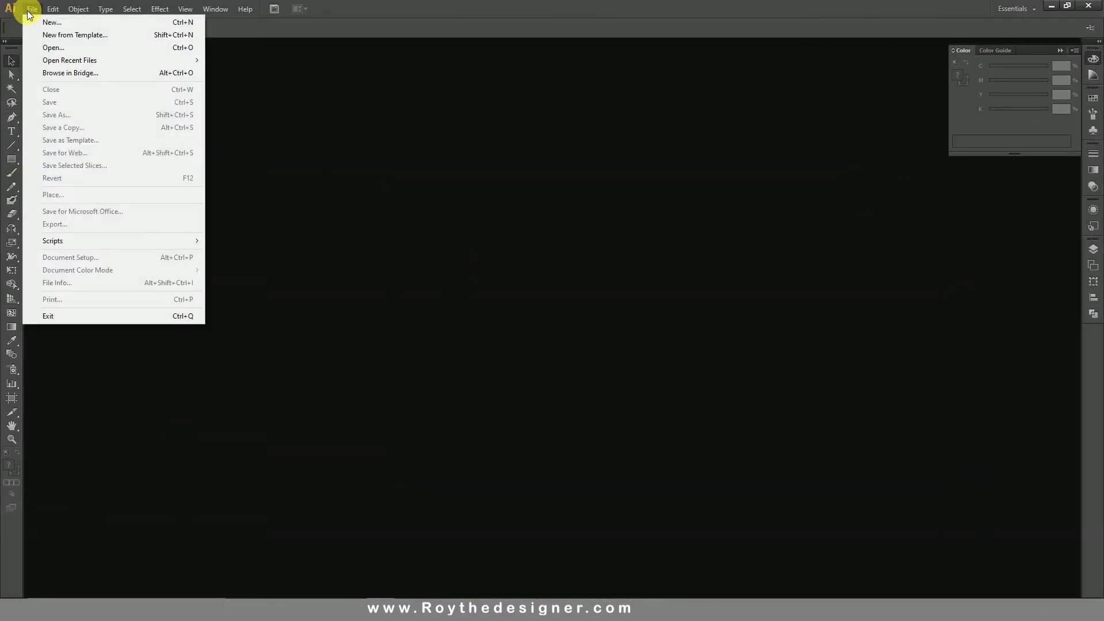
click(51, 22)
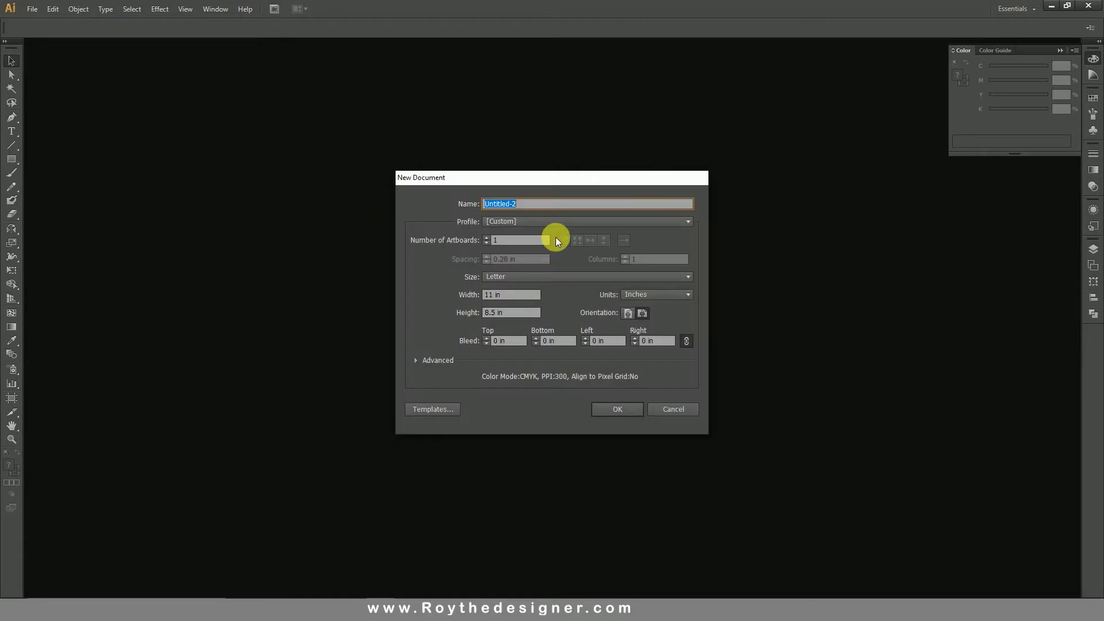
text(Business Card Design Tutorial #)
text(7)
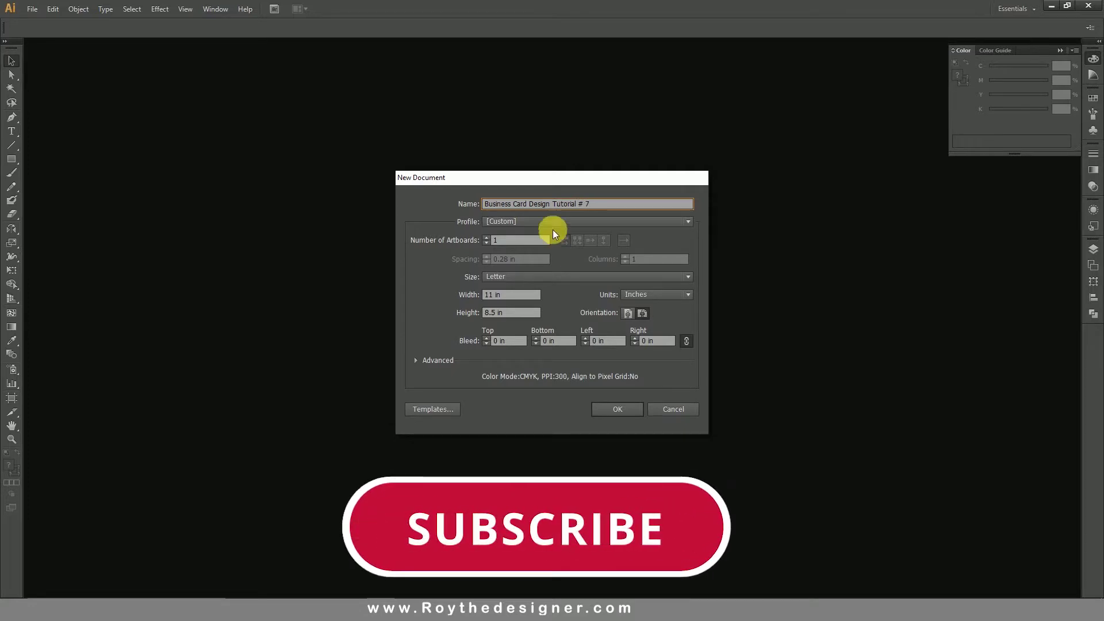
click(558, 278)
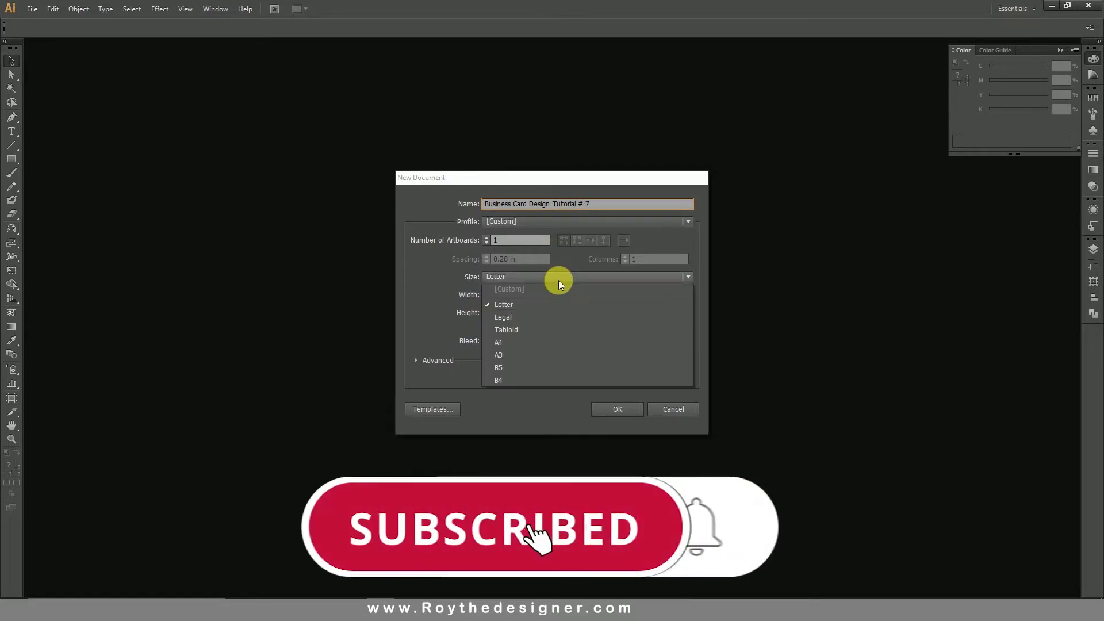
click(541, 342)
click(676, 295)
click(658, 332)
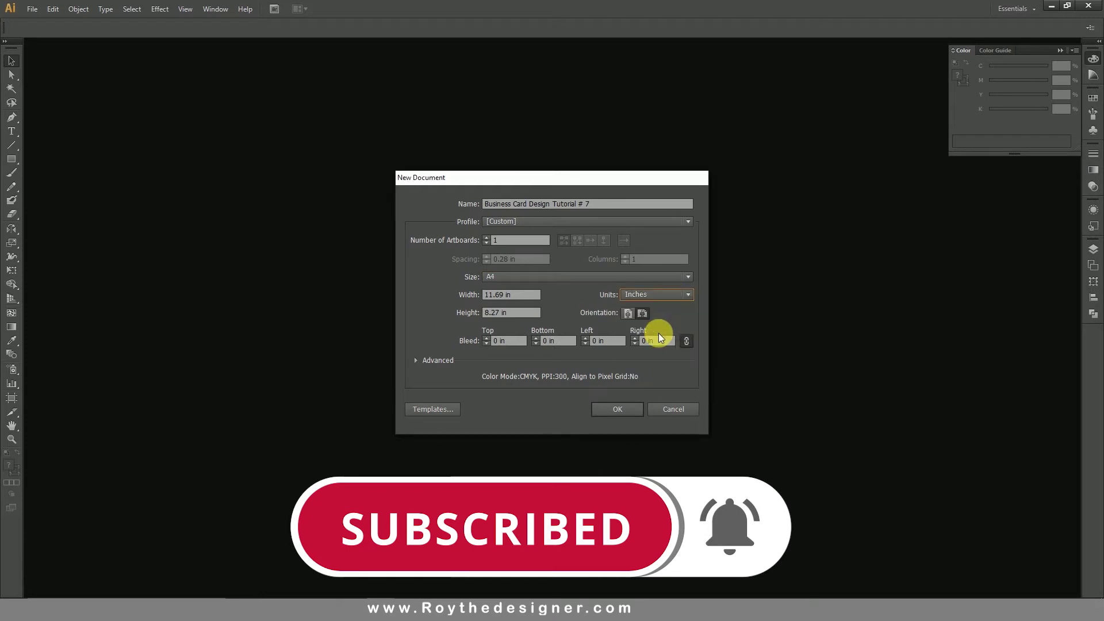
click(627, 410)
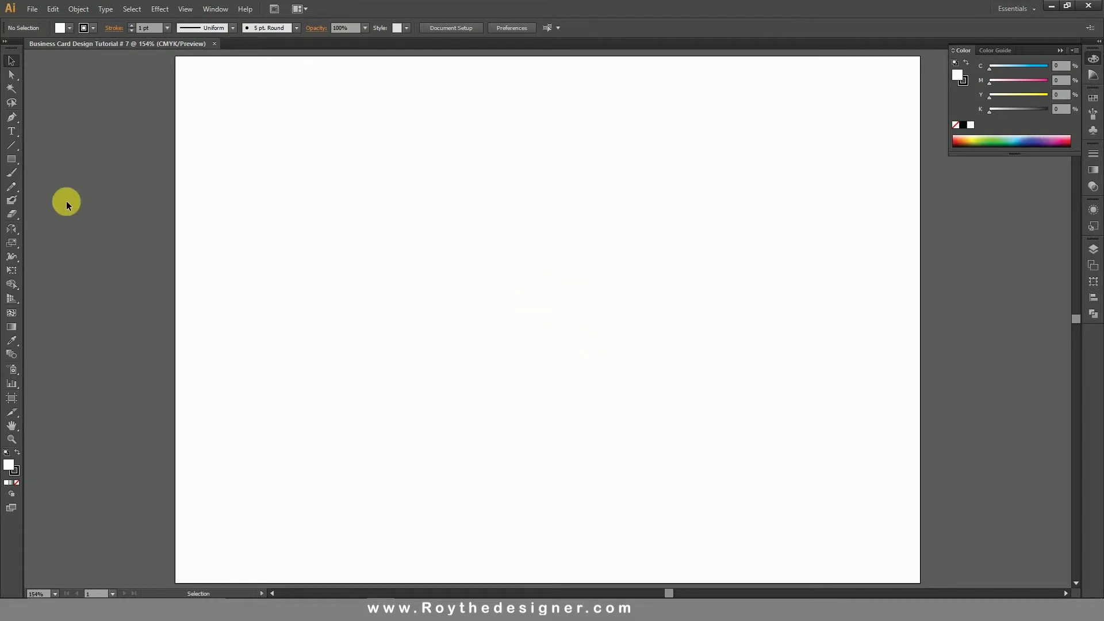
Draw a 3.5 × 2 in rectangle on the artboard
click(12, 163)
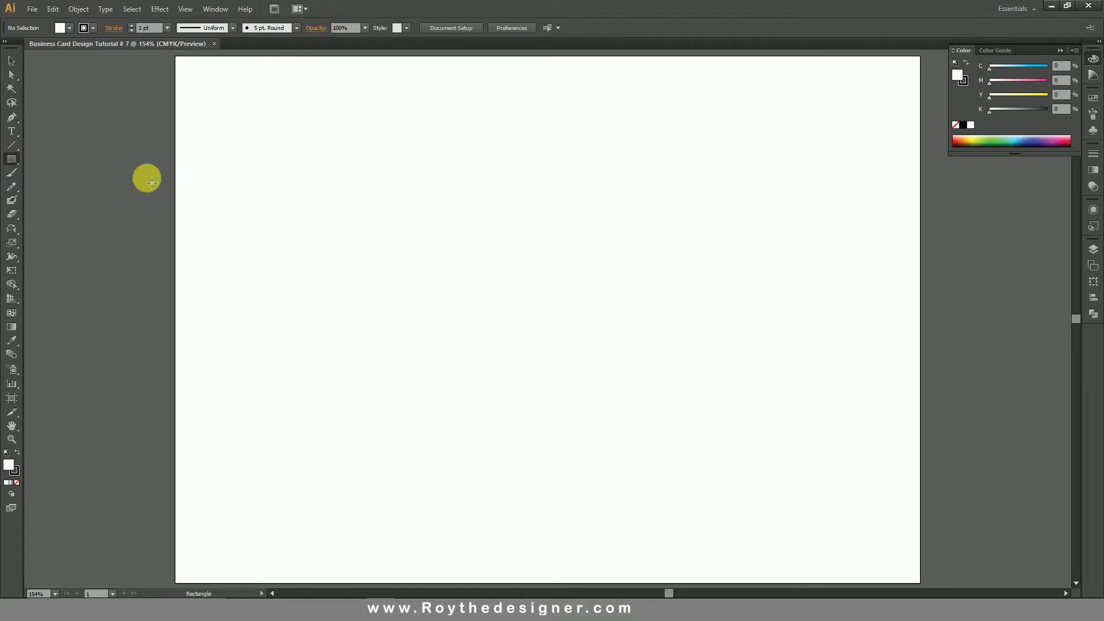
click(459, 234)
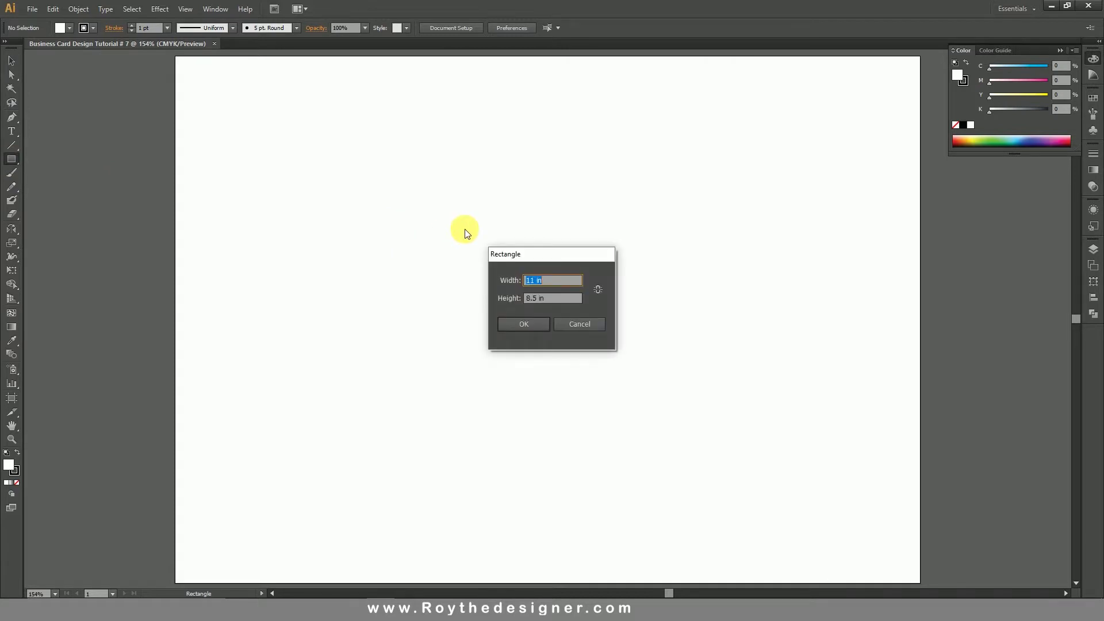
text(3.5)
key(Tab)
click(517, 325)
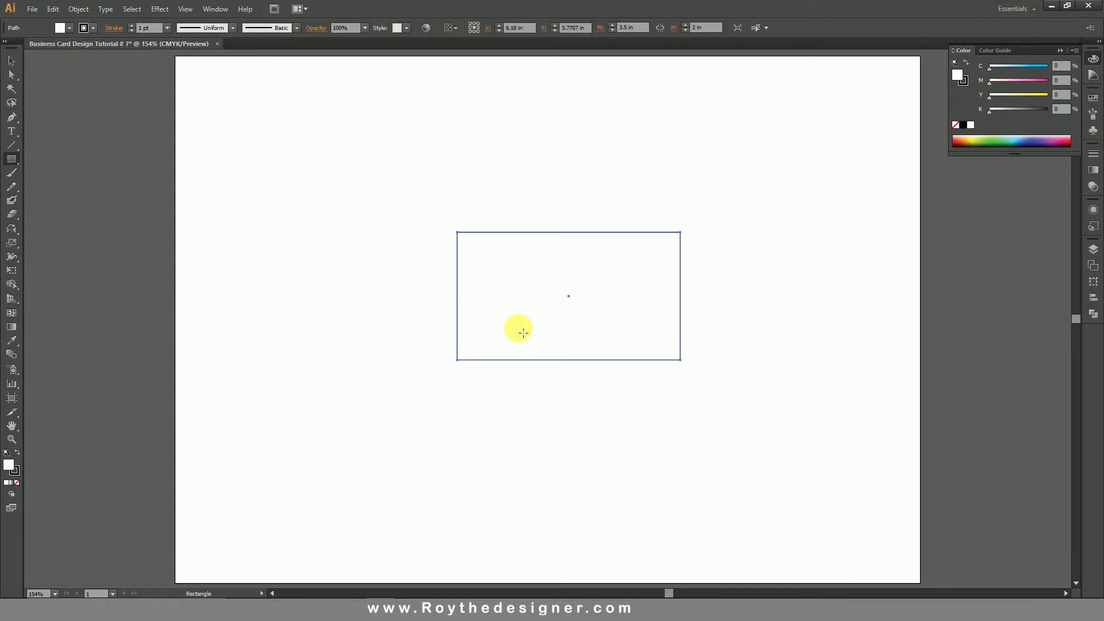
Remove the rectangle's fill, zoom in closely on it and reselect it
click(11, 60)
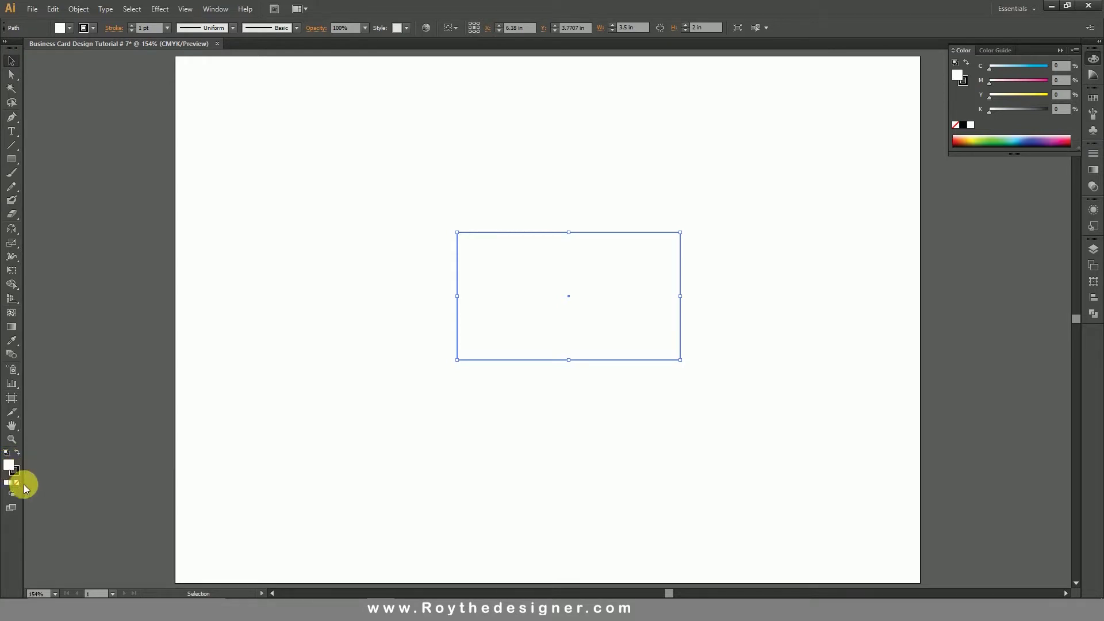
click(16, 482)
click(483, 199)
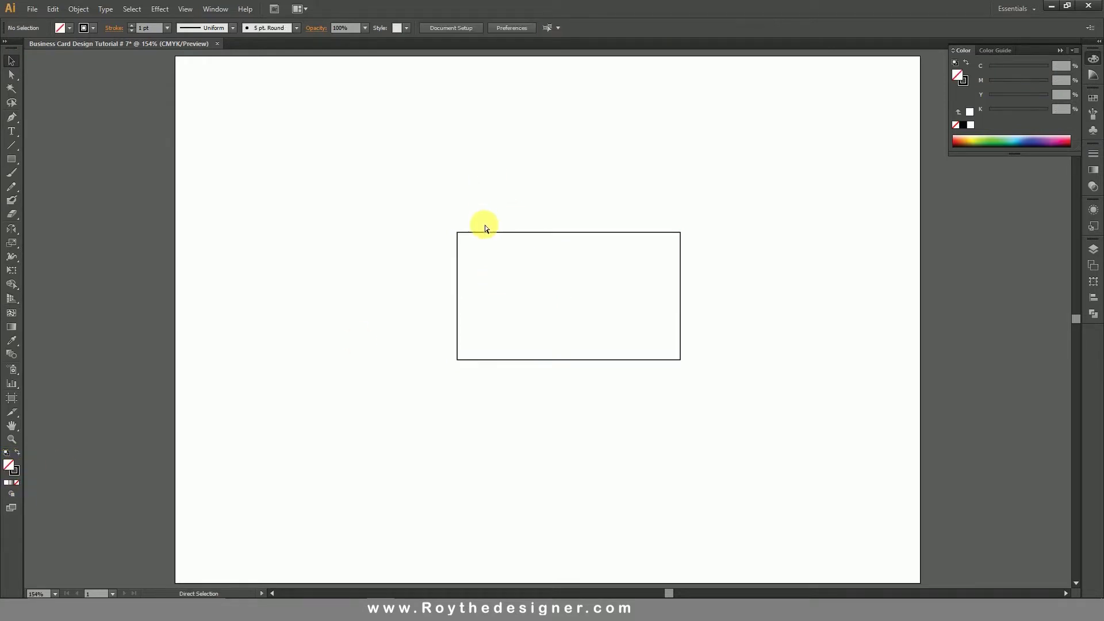
drag(412, 209, 707, 392)
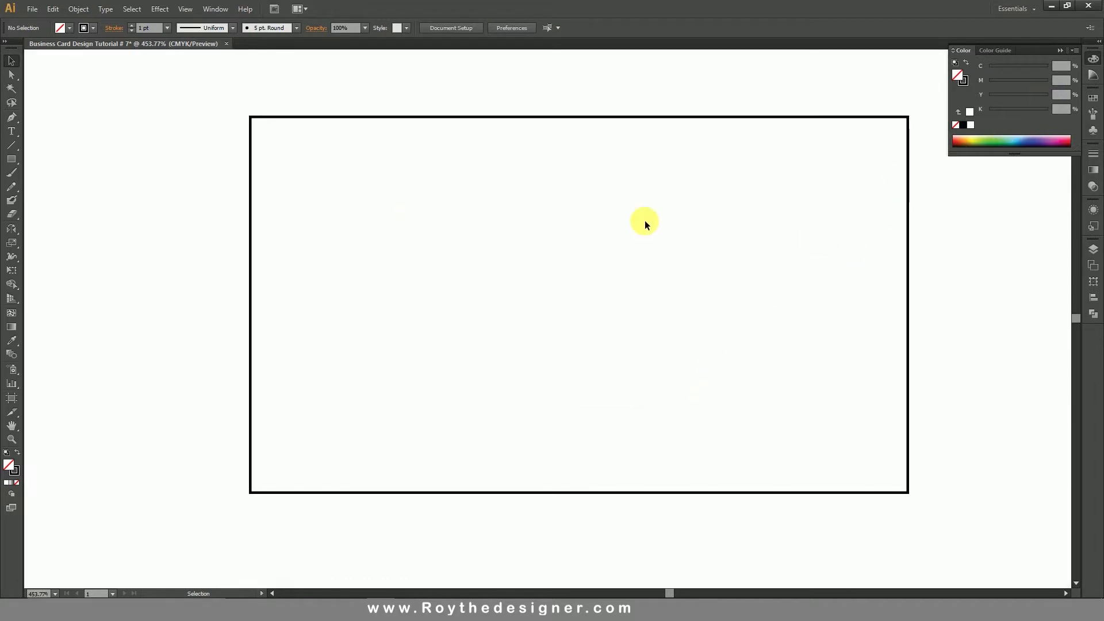
drag(607, 87, 638, 120)
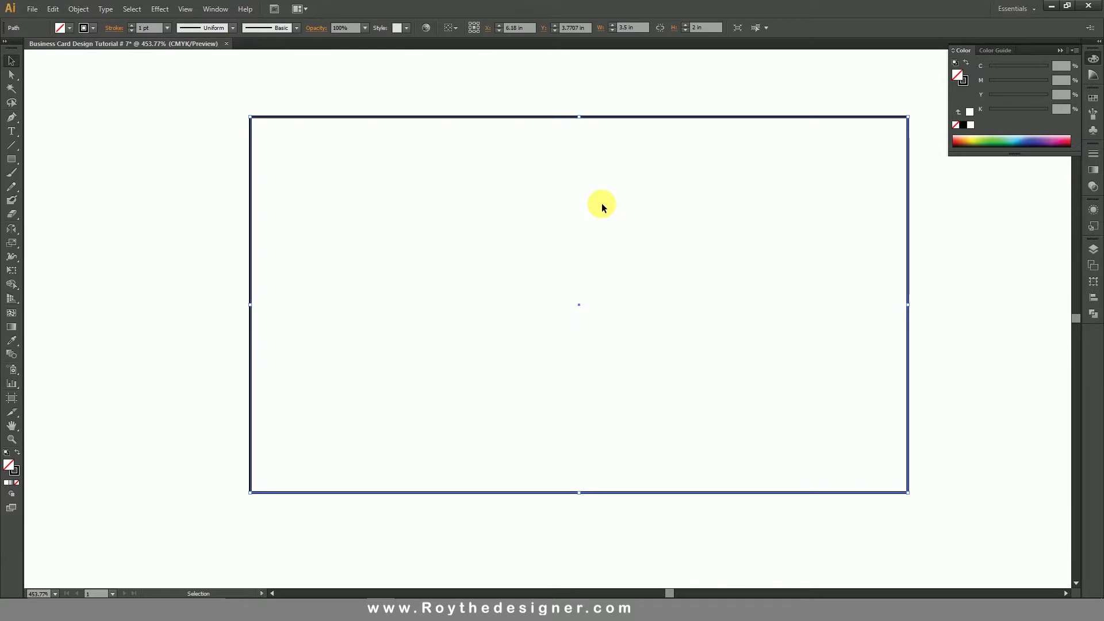
Paste a copy of the rectangle in front and shrink it to a solid thin bottom strip
click(54, 9)
click(67, 64)
click(54, 9)
click(73, 90)
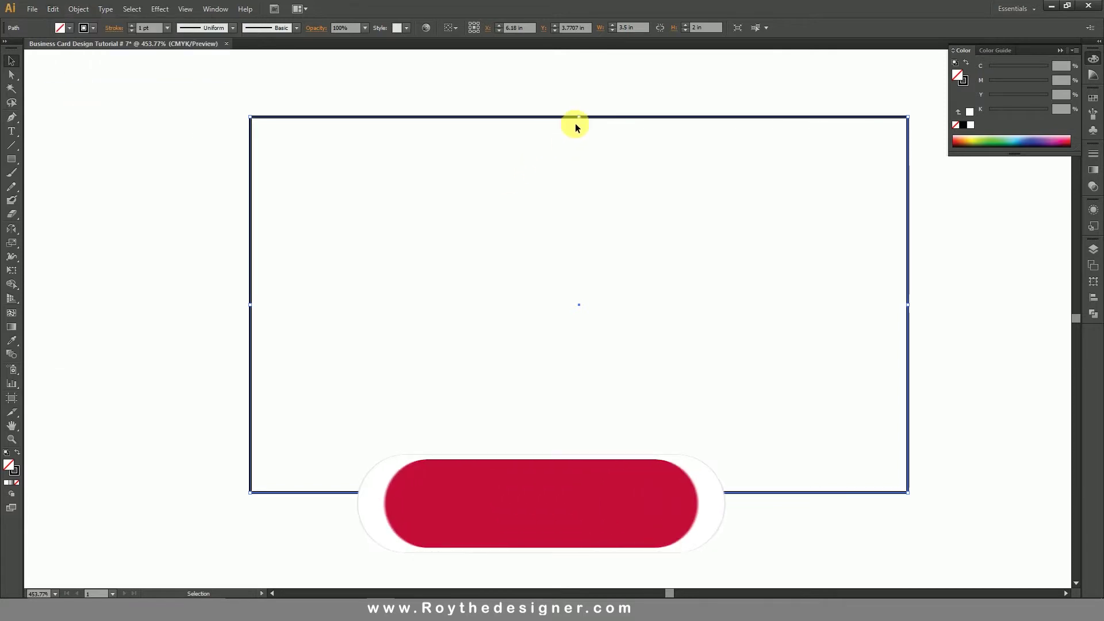
drag(578, 117, 581, 450)
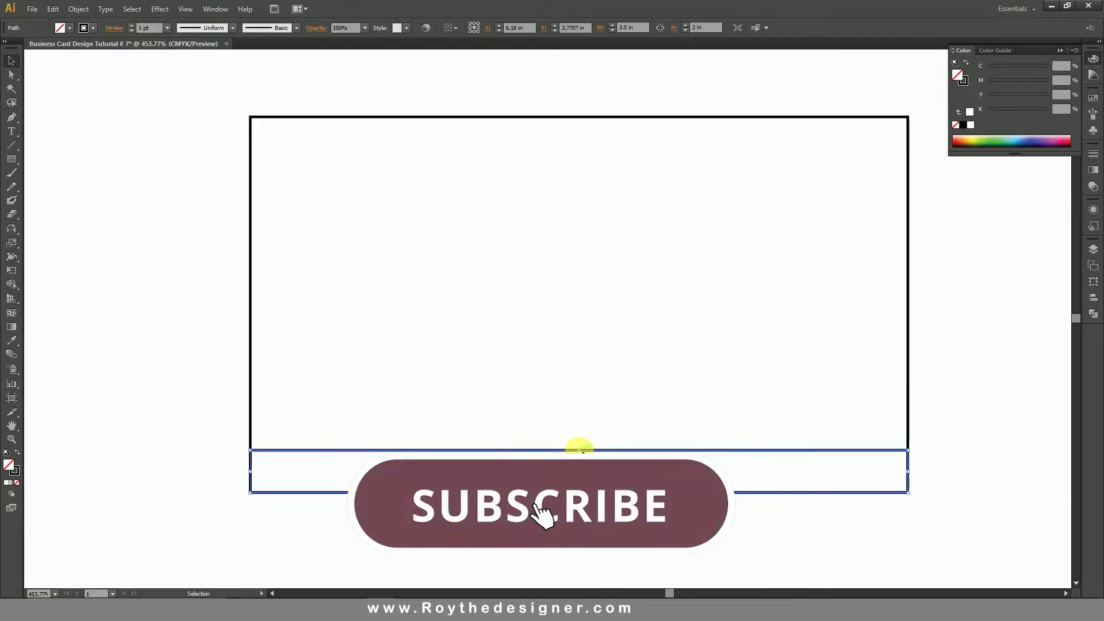
click(16, 452)
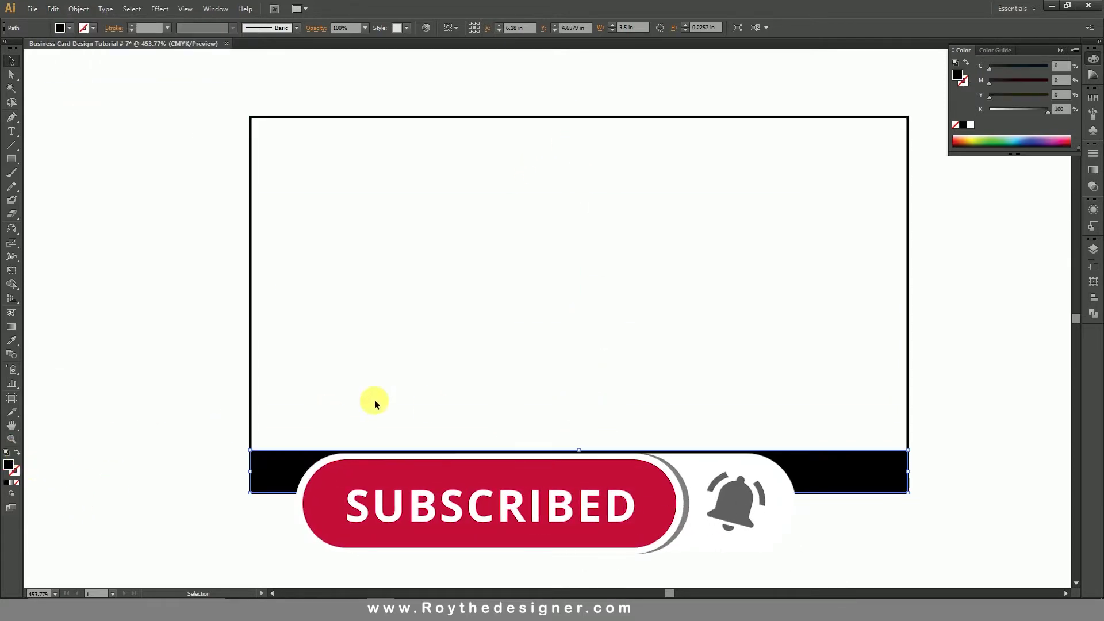
Colour the bottom strip green by adjusting its CMYK values
drag(1038, 112, 981, 111)
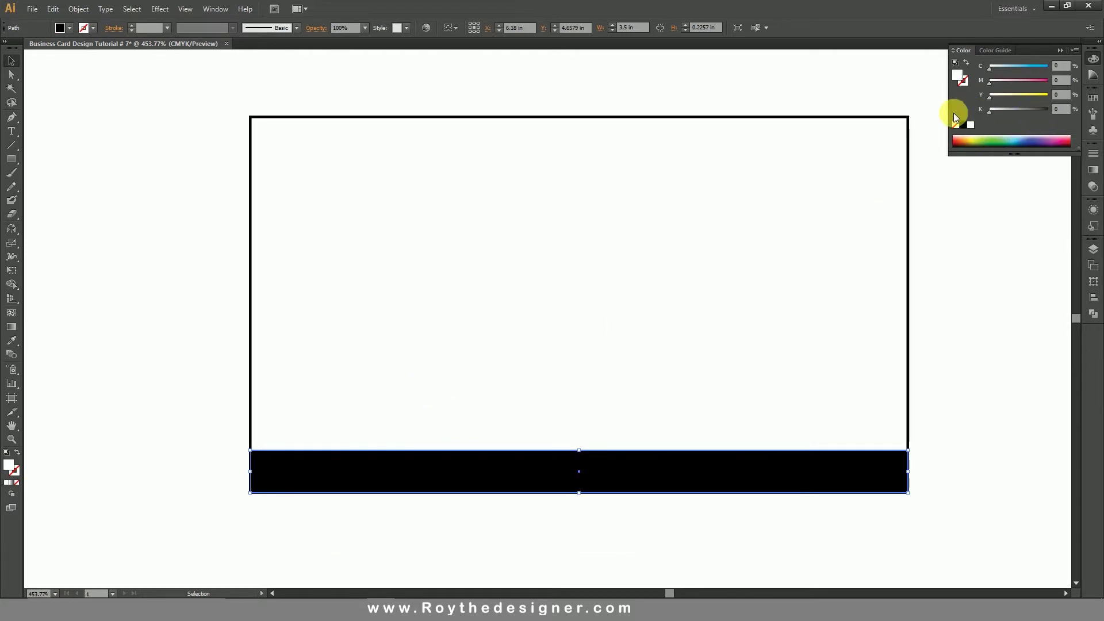
drag(1043, 94, 1065, 92)
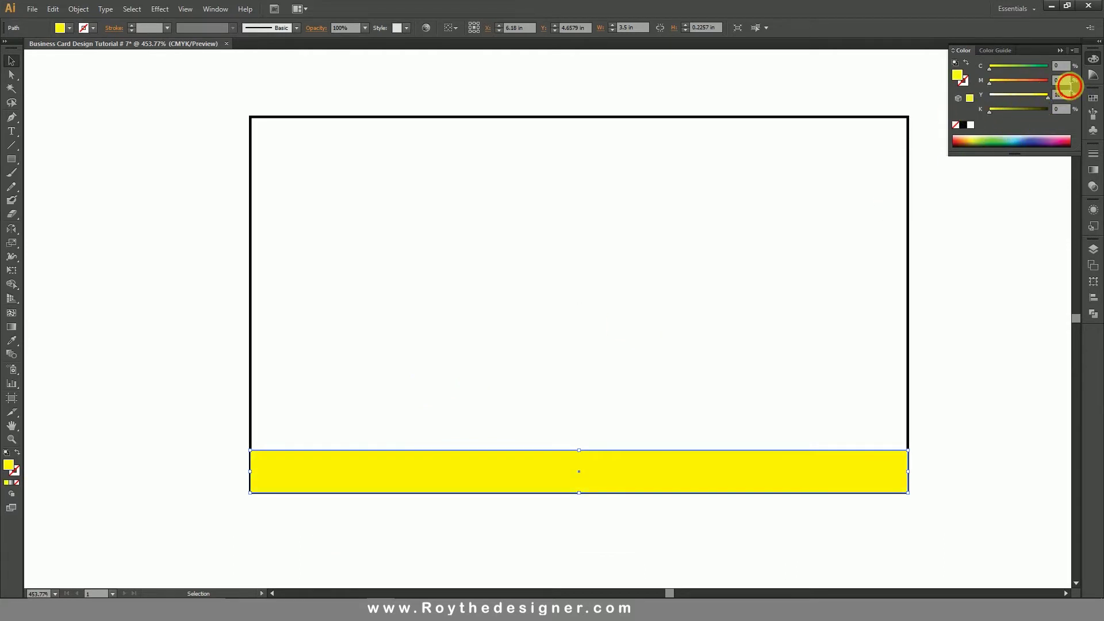
text(35)
key(Return)
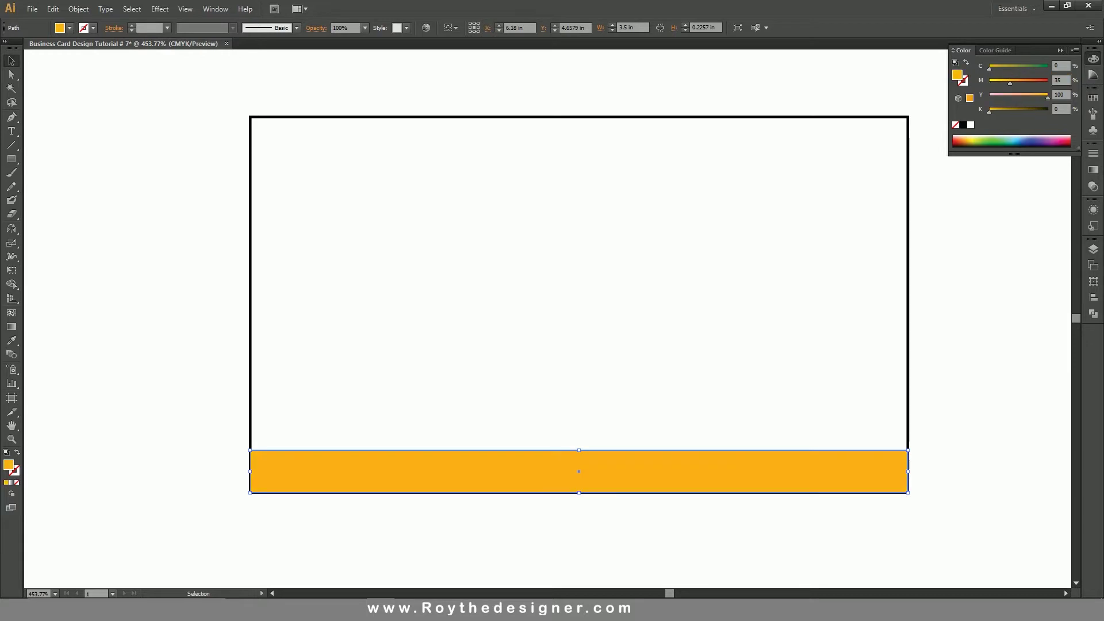
click(1043, 67)
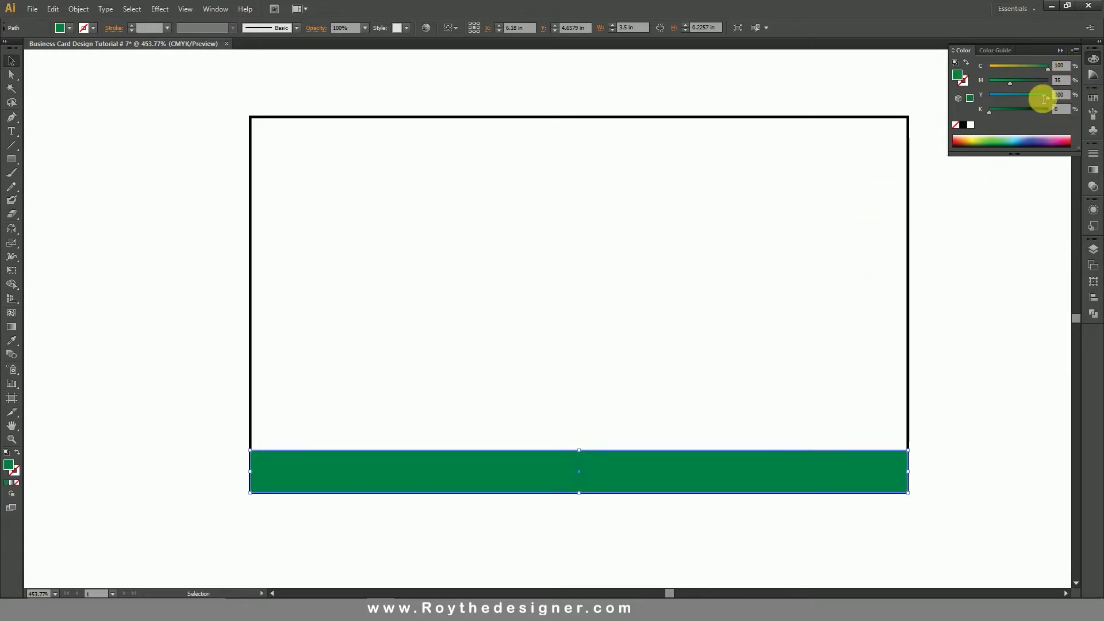
click(769, 407)
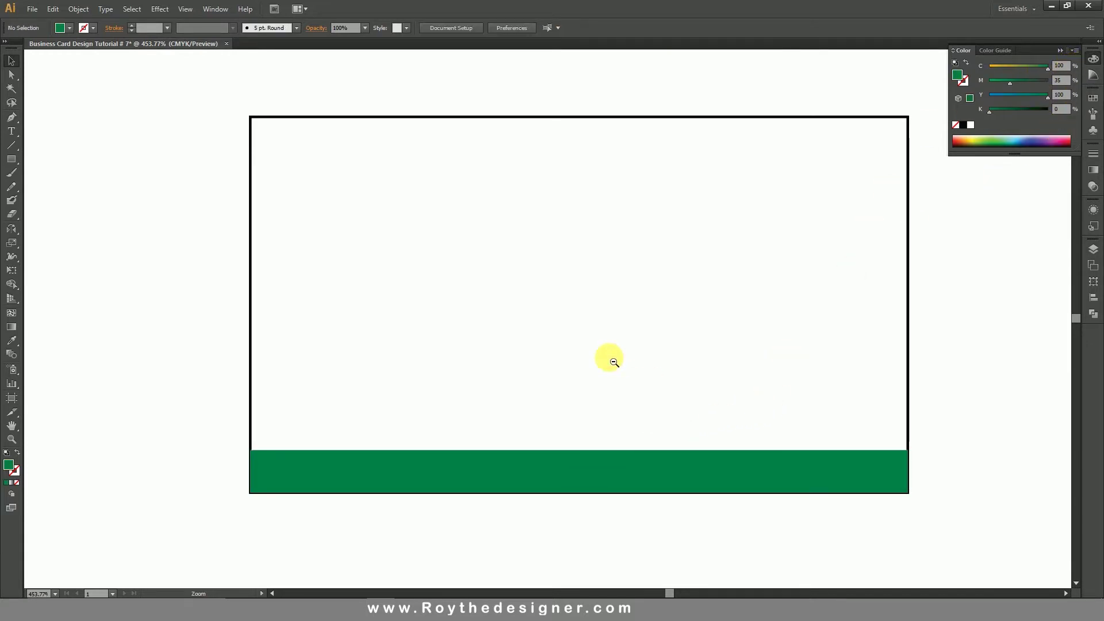
key(ctrl+minus)
Refine the strip's colour to CMYK 75/0/100/0
click(647, 421)
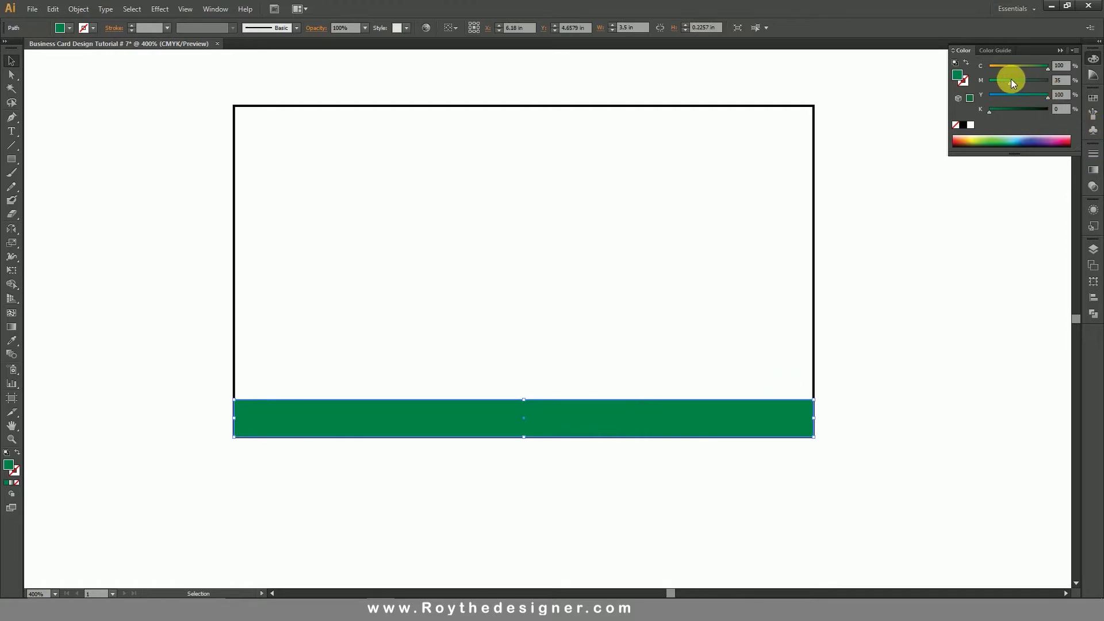
drag(1010, 82, 985, 82)
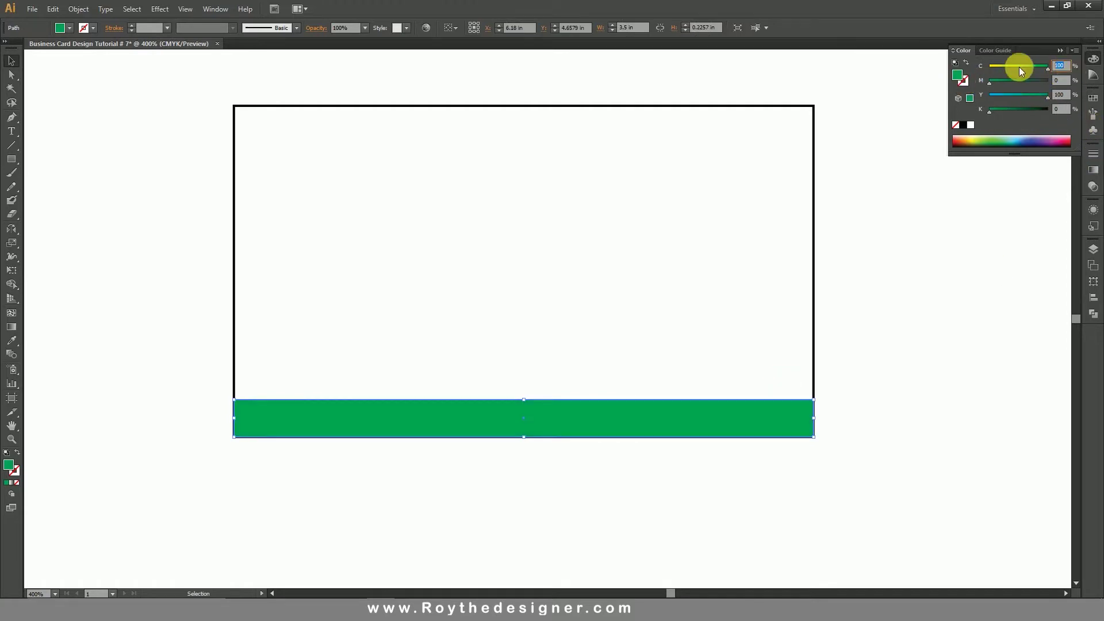
text(50)
key(Return)
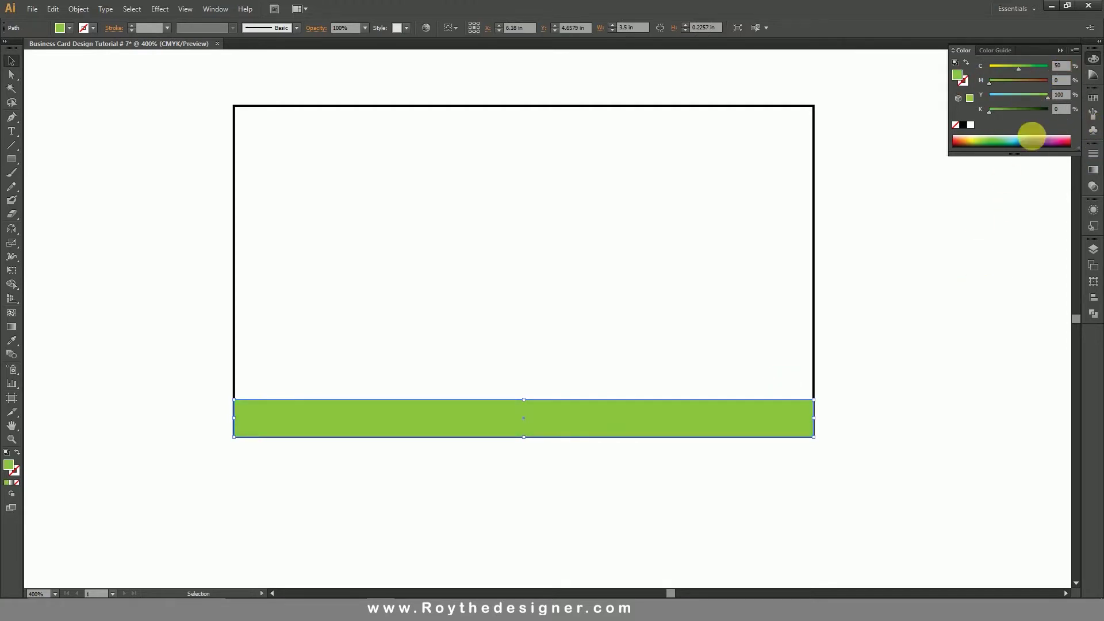
text(75)
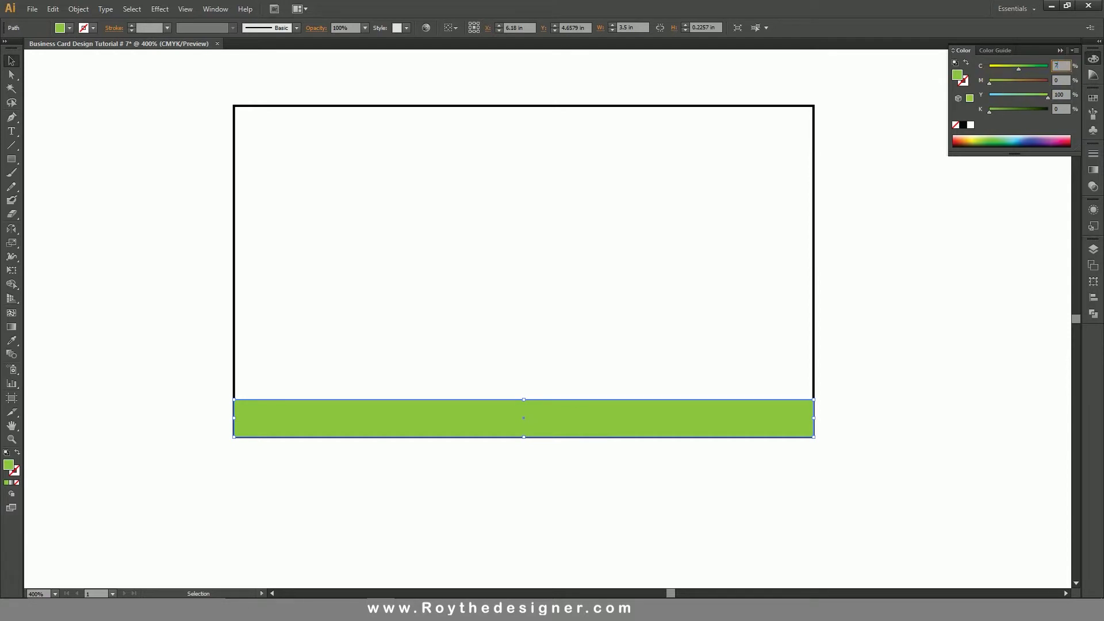
key(Return)
click(917, 336)
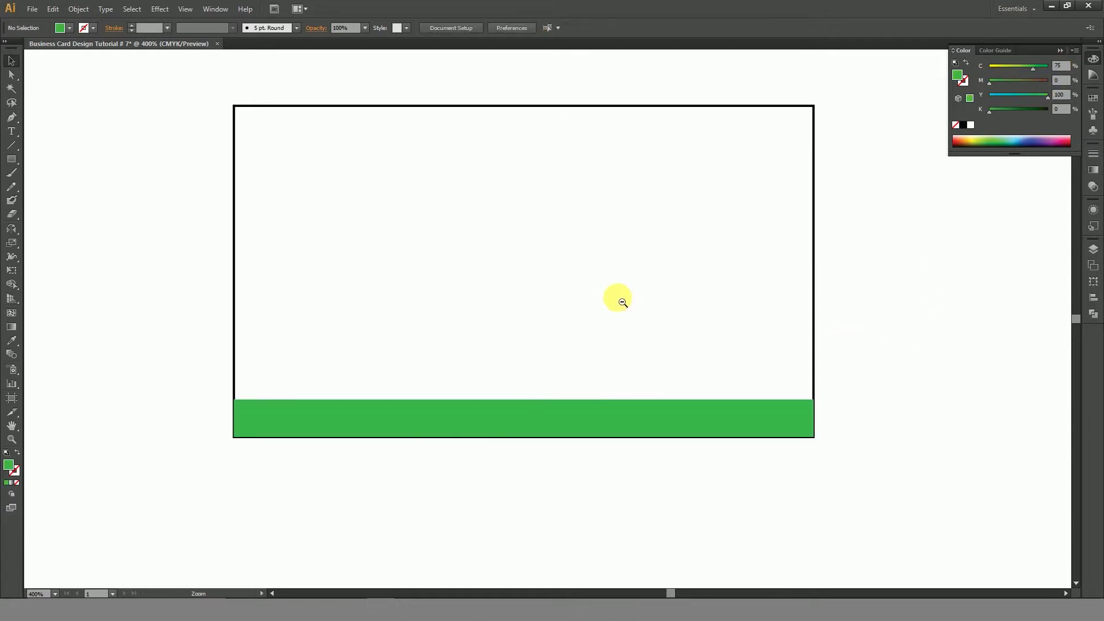
key(ctrl+minus)
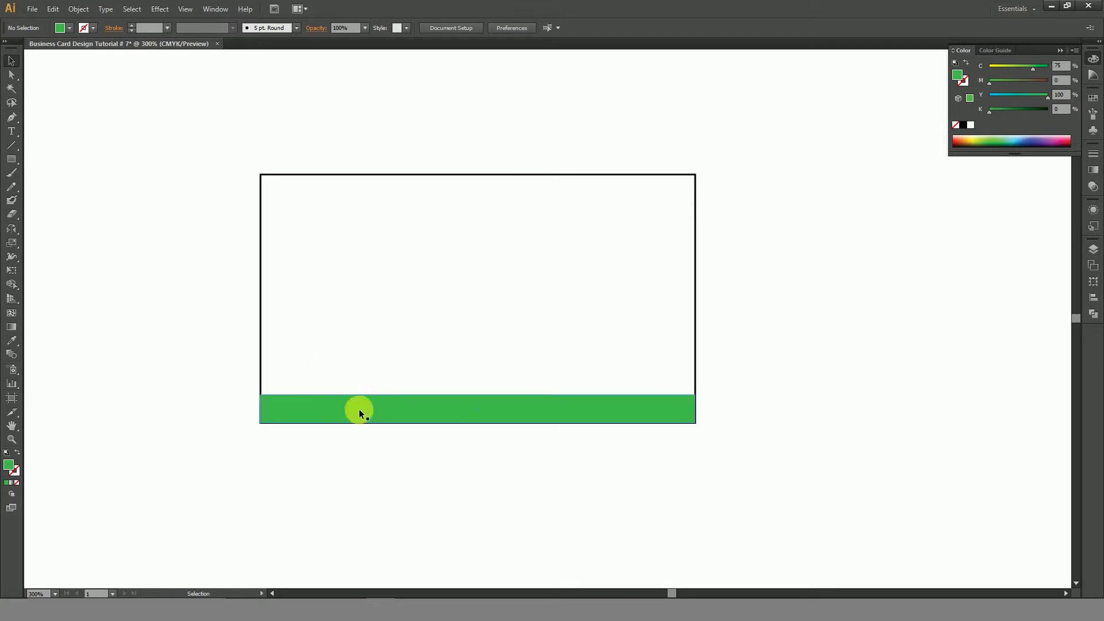
Paste a copy of the green bar in front, shorten it to about 1.3 in, and nudge it up
click(359, 412)
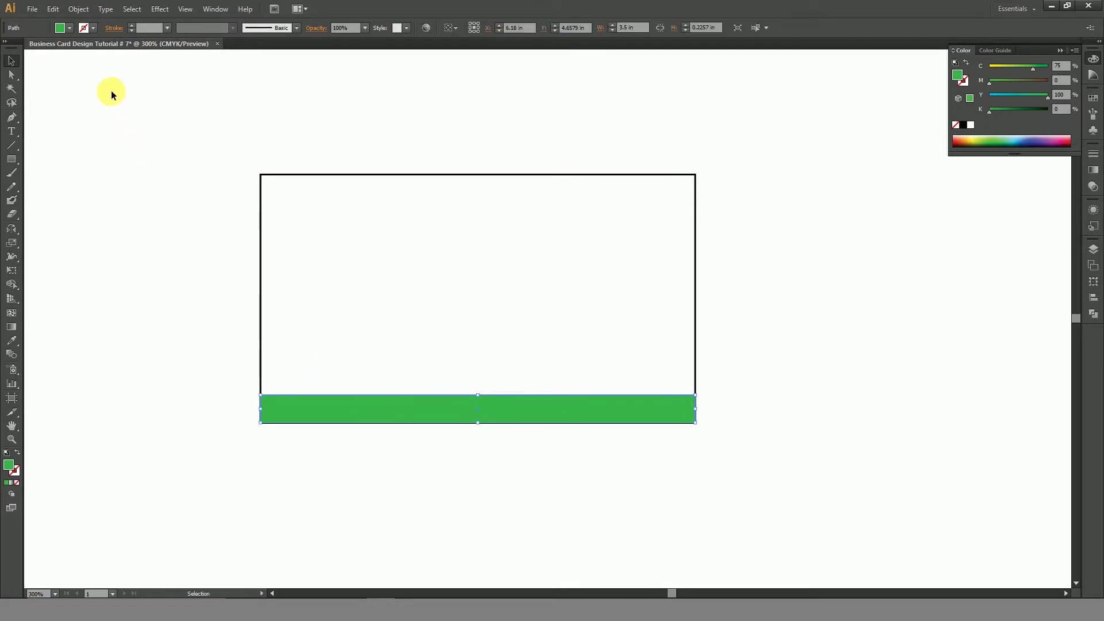
click(54, 9)
click(65, 67)
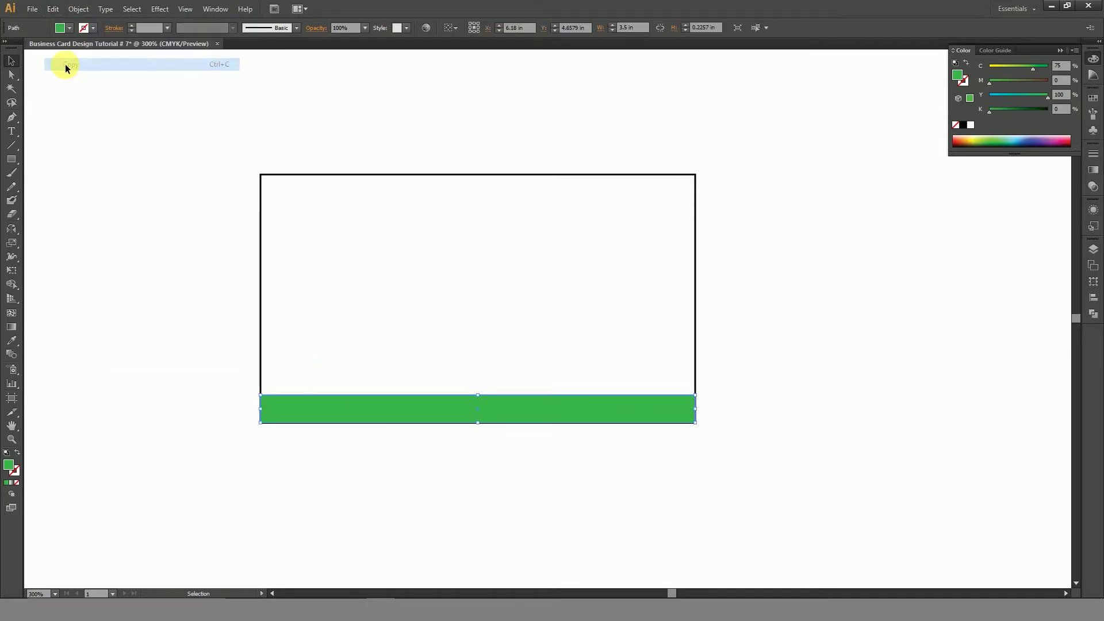
click(53, 10)
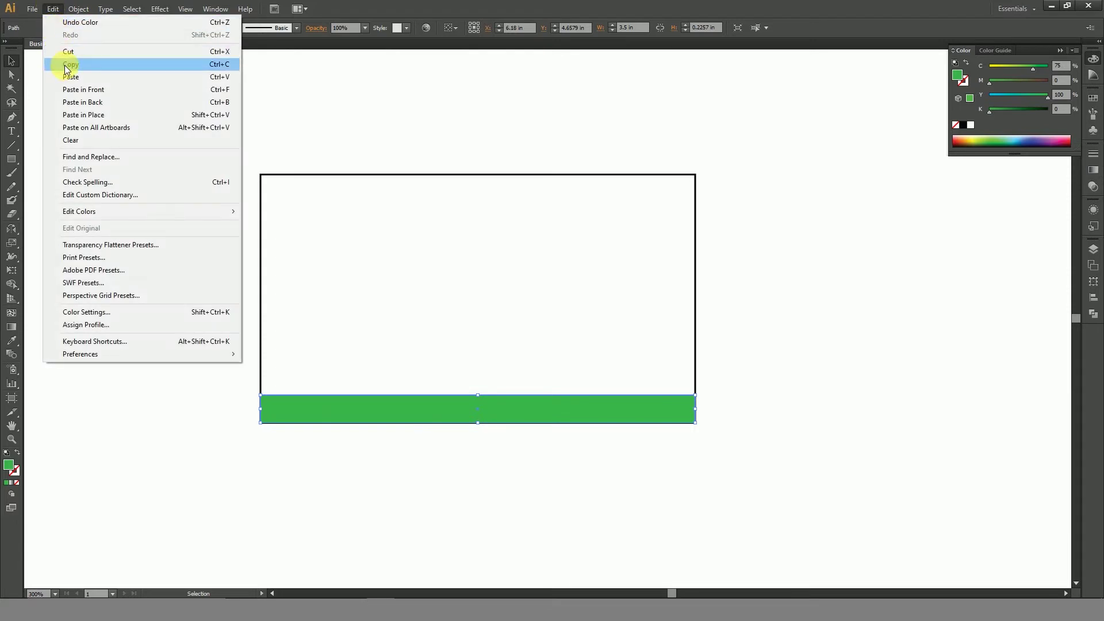
click(110, 90)
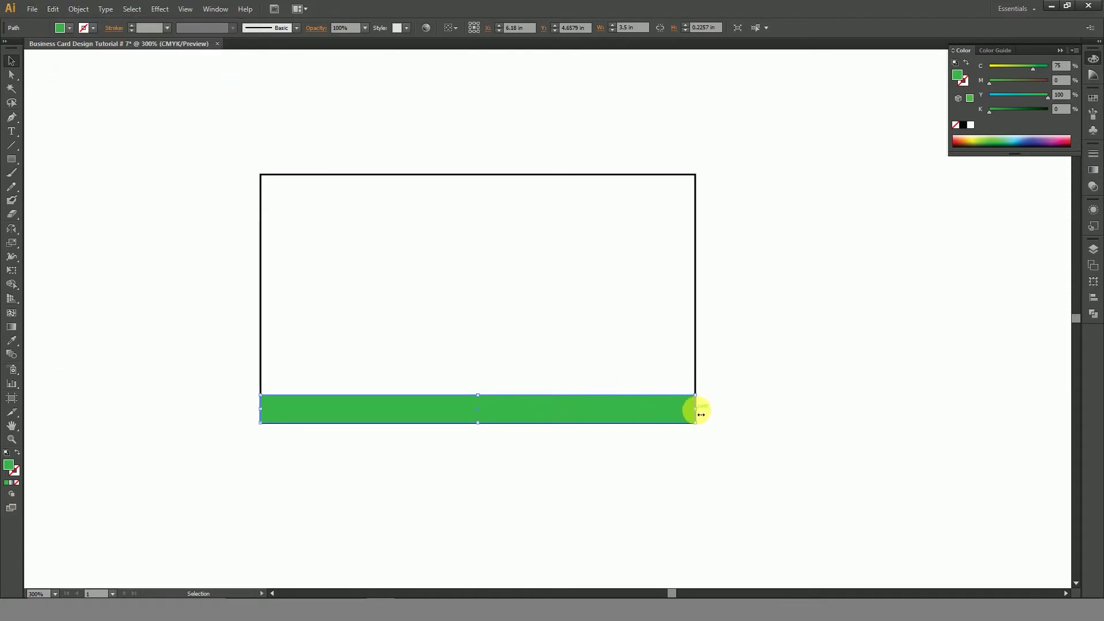
drag(701, 414, 422, 408)
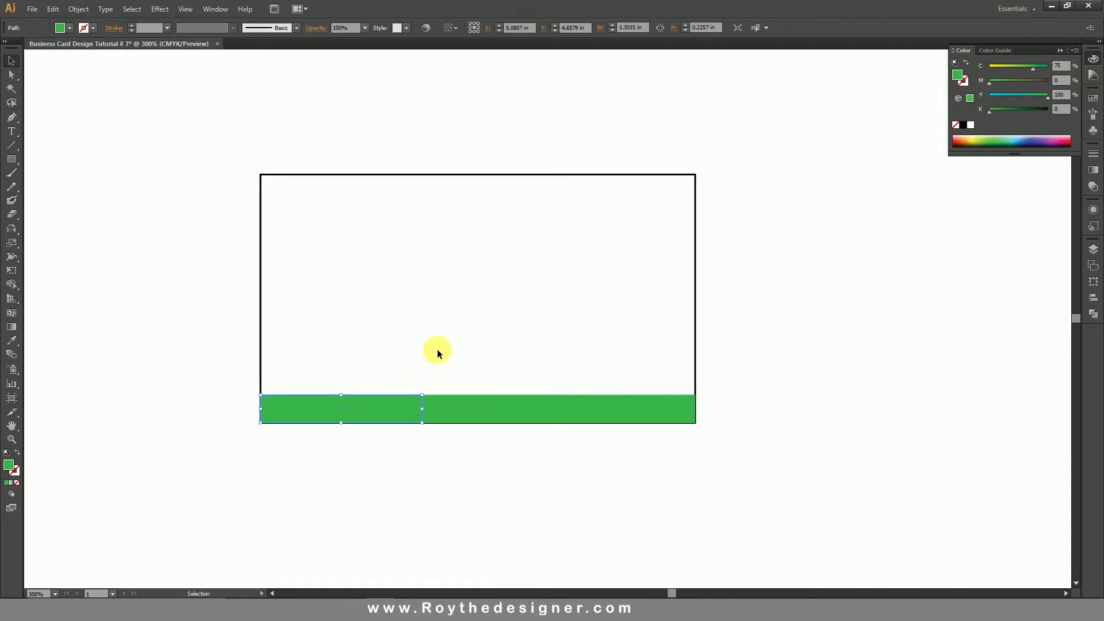
key(Up)
key(Up)
key(Up)
key(Up)
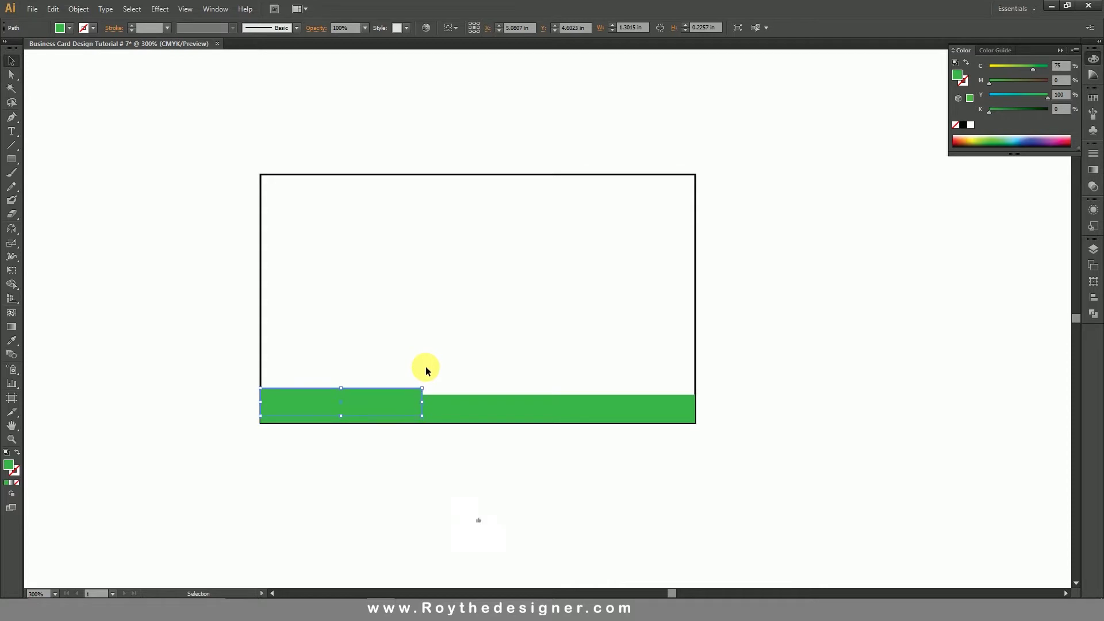
key(Up)
key(Up)
key(Up)
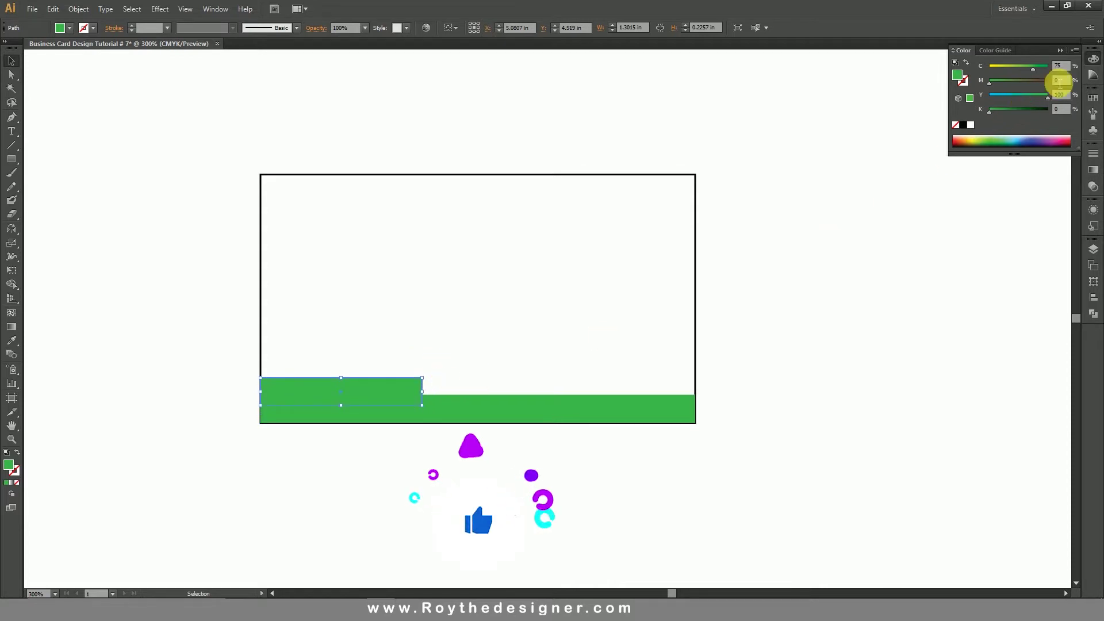
Set the short bar's cyan, magenta and yellow to 90 in the Color panel
click(1059, 67)
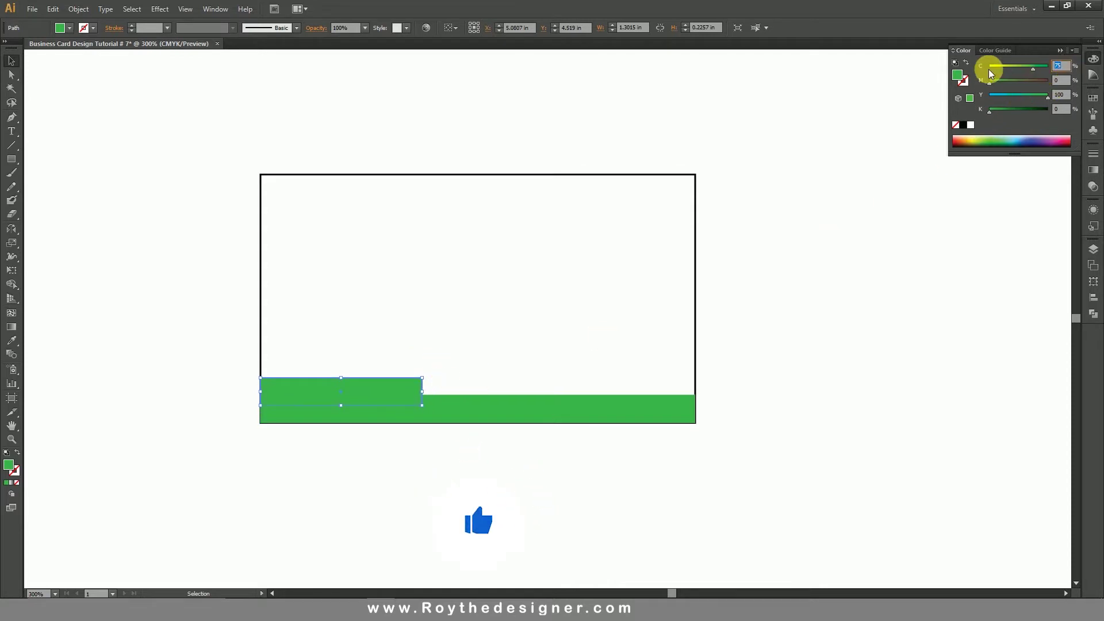
text(90)
click(1060, 80)
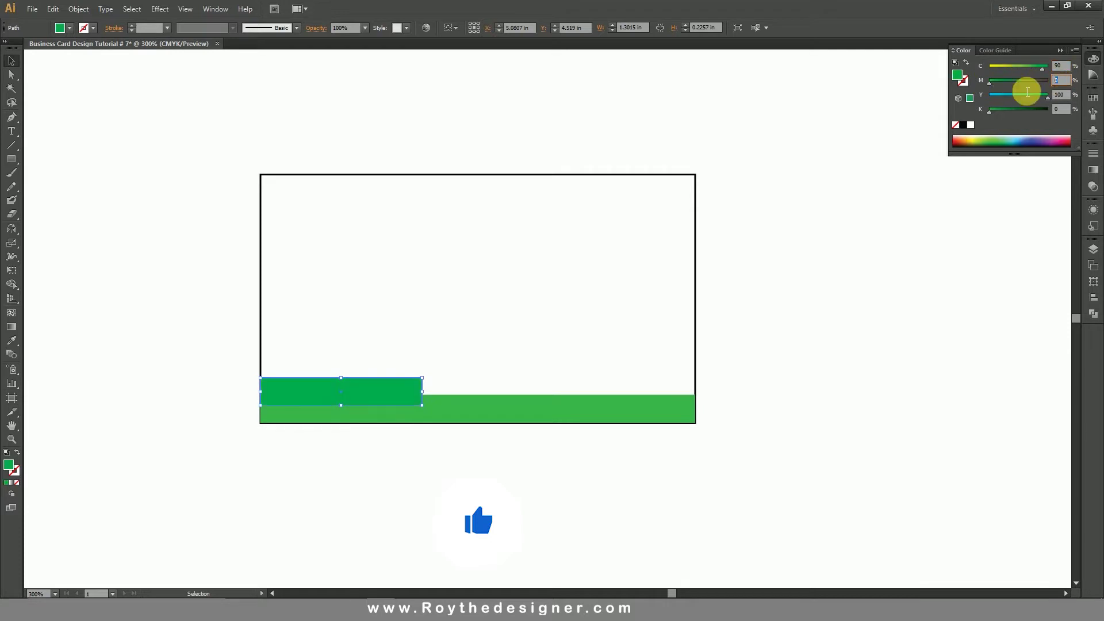
text(9)
click(1022, 115)
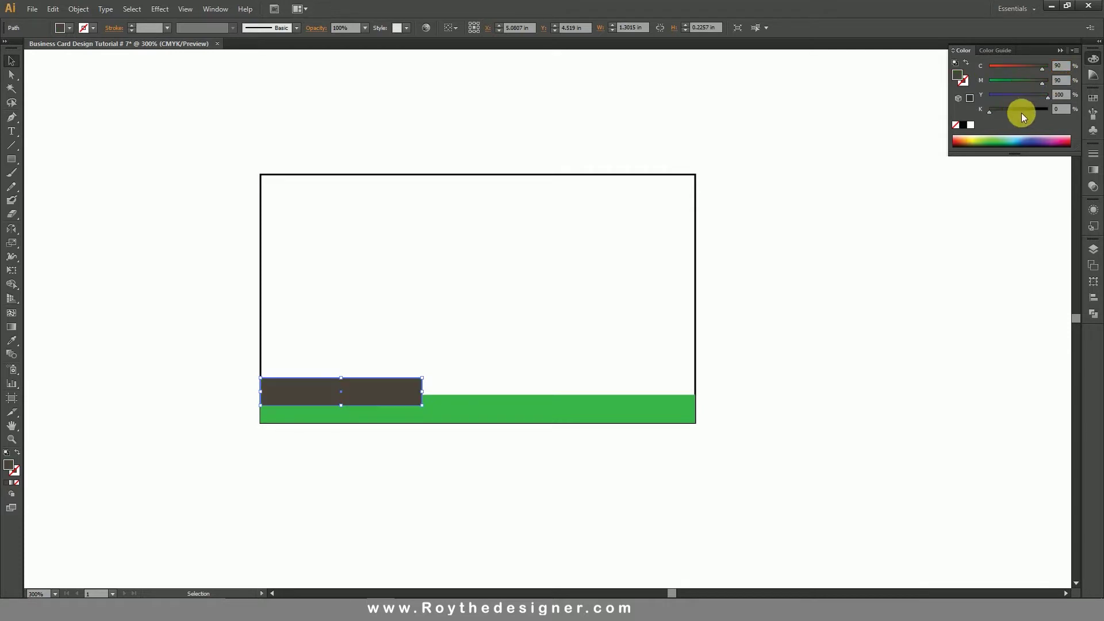
click(1055, 109)
text(9)
click(1016, 114)
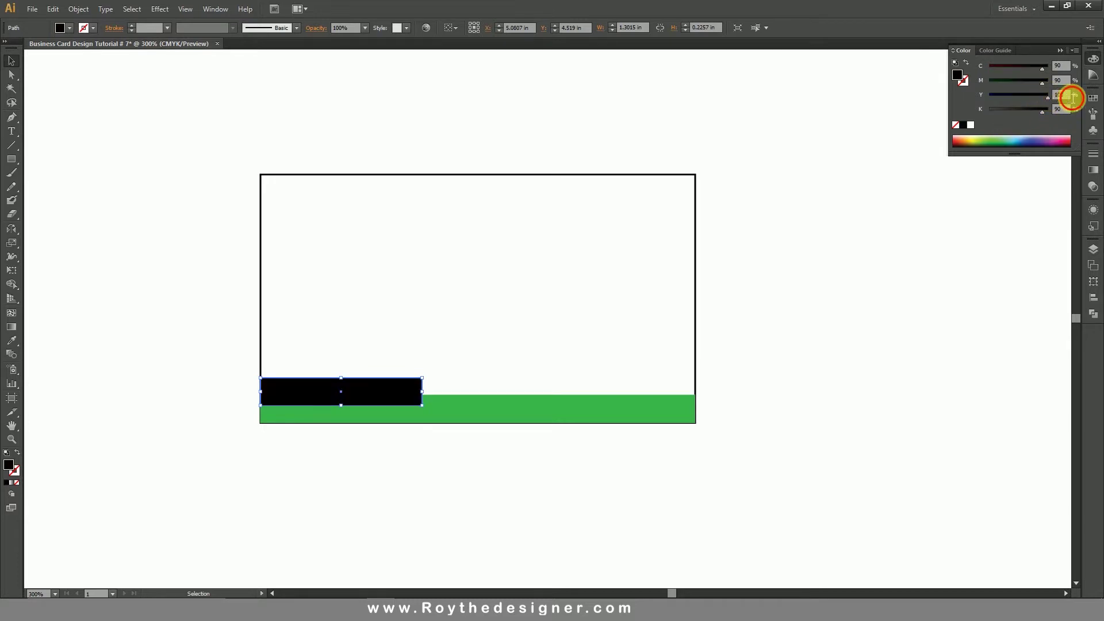
text(90)
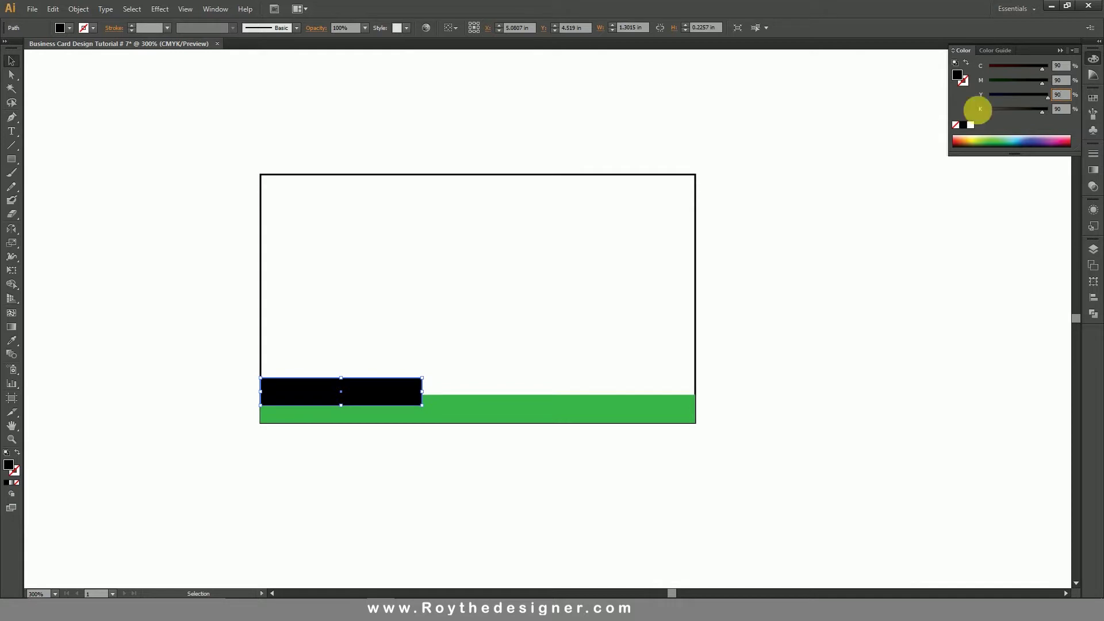
click(771, 359)
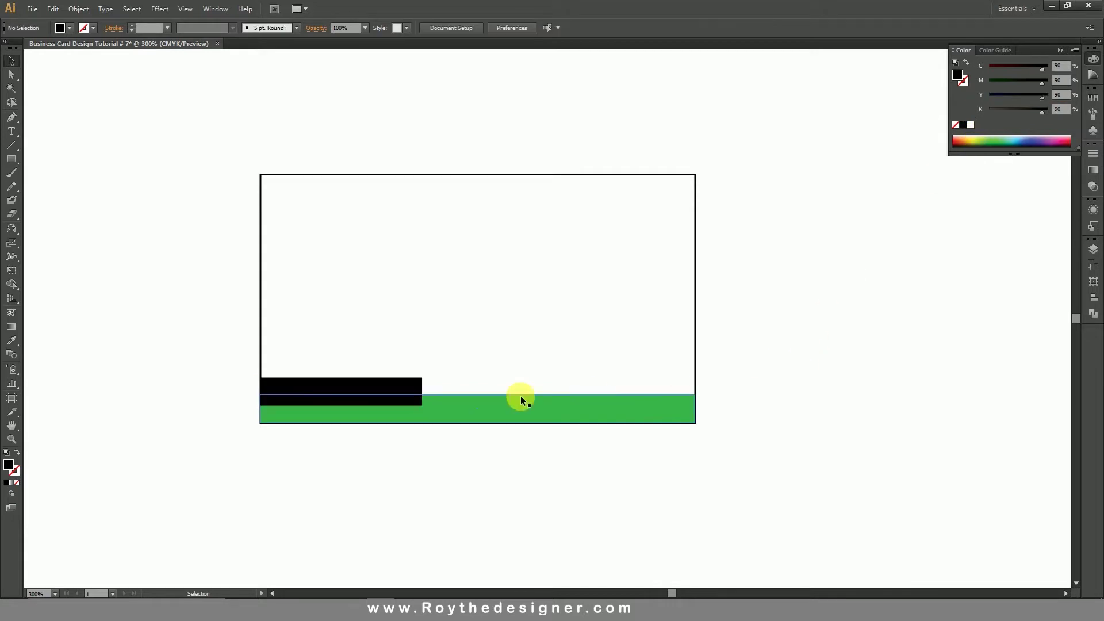
Set the short bar's black value to 75 for a rich black
drag(234, 156, 702, 478)
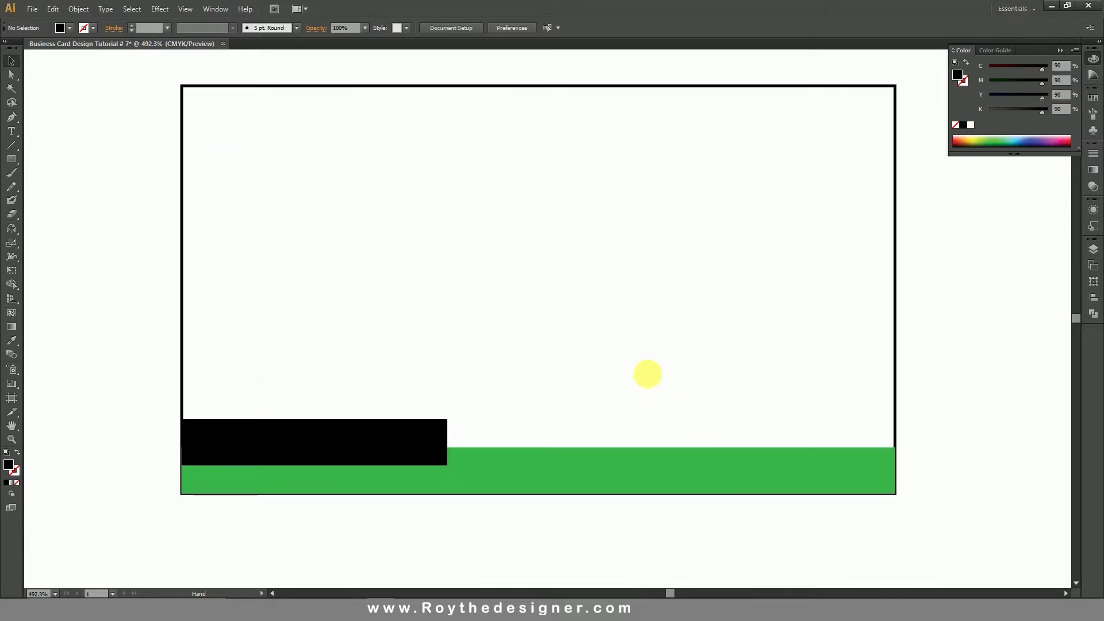
click(370, 451)
drag(1035, 109, 957, 109)
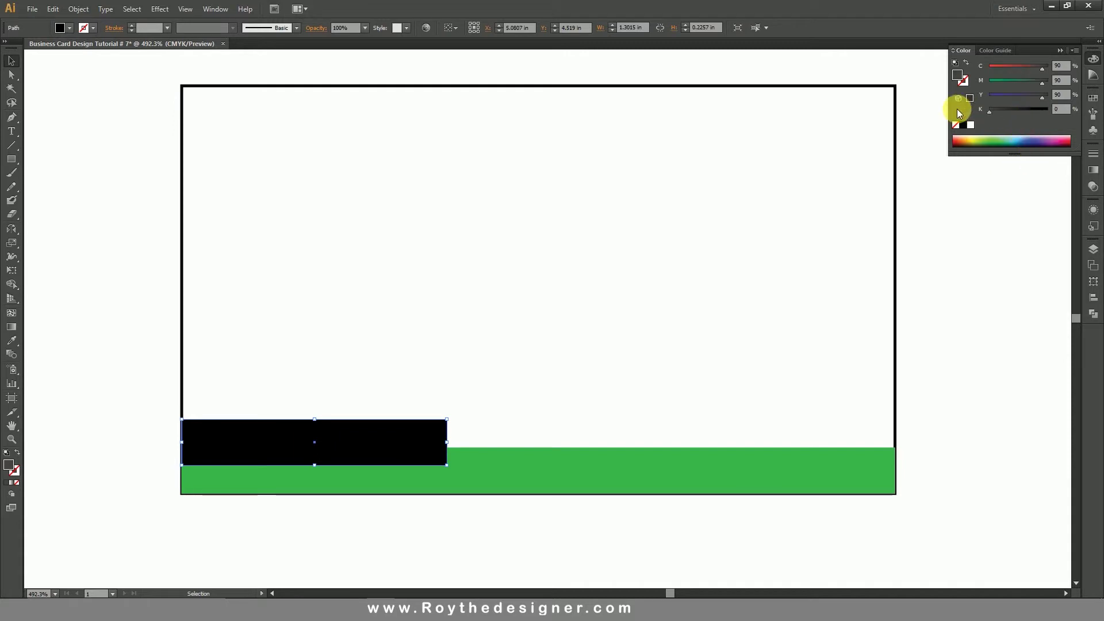
click(1024, 109)
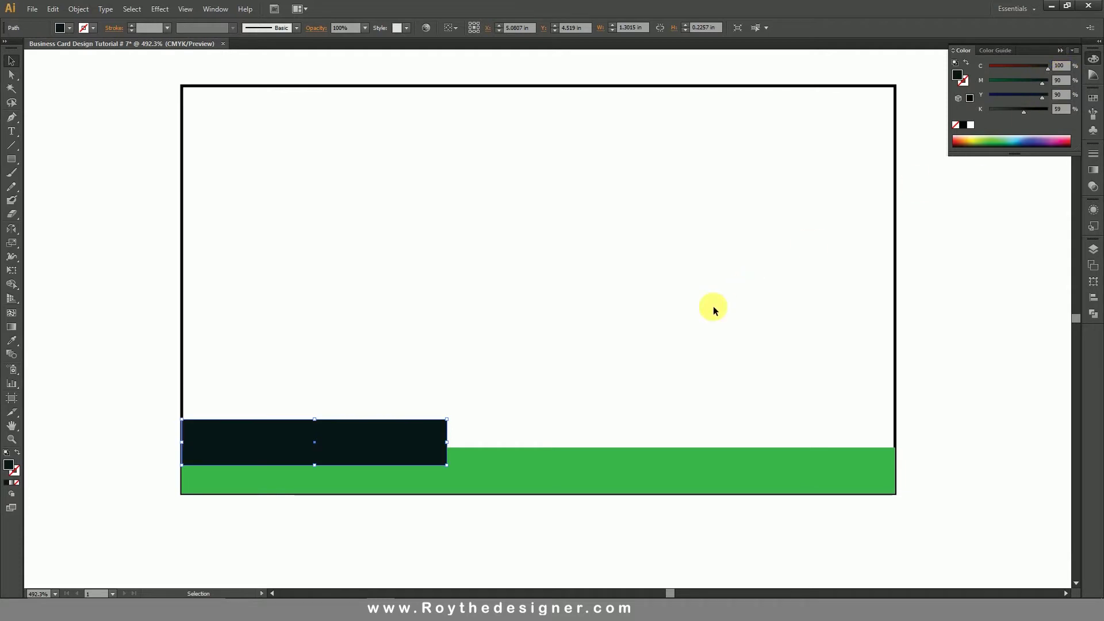
scroll(577, 439, down, 3)
click(414, 359)
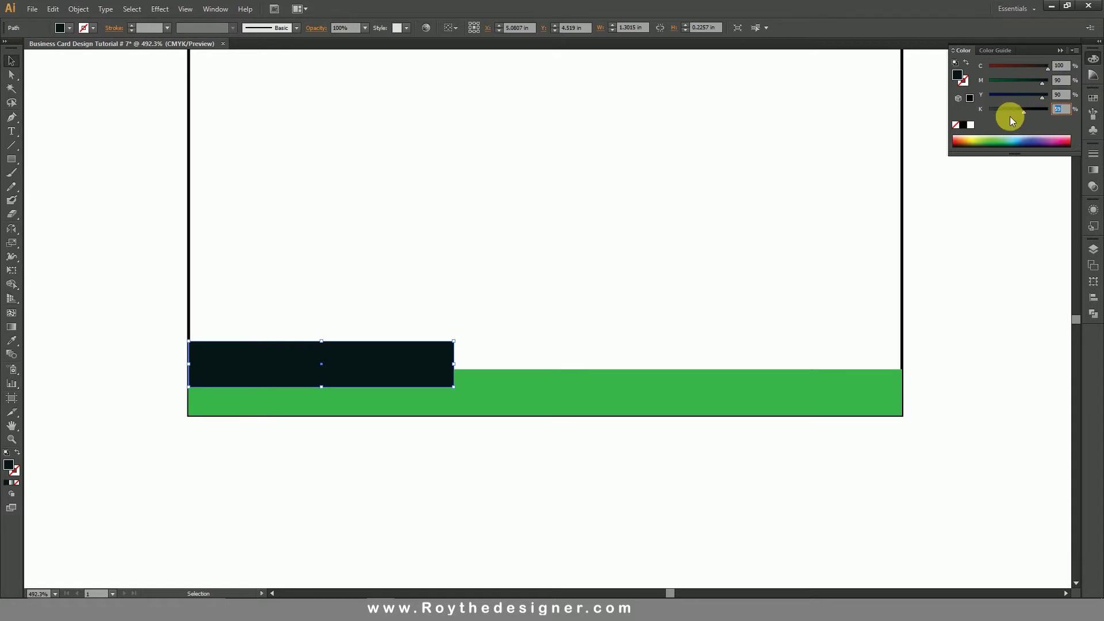
text(75)
key(Return)
click(638, 273)
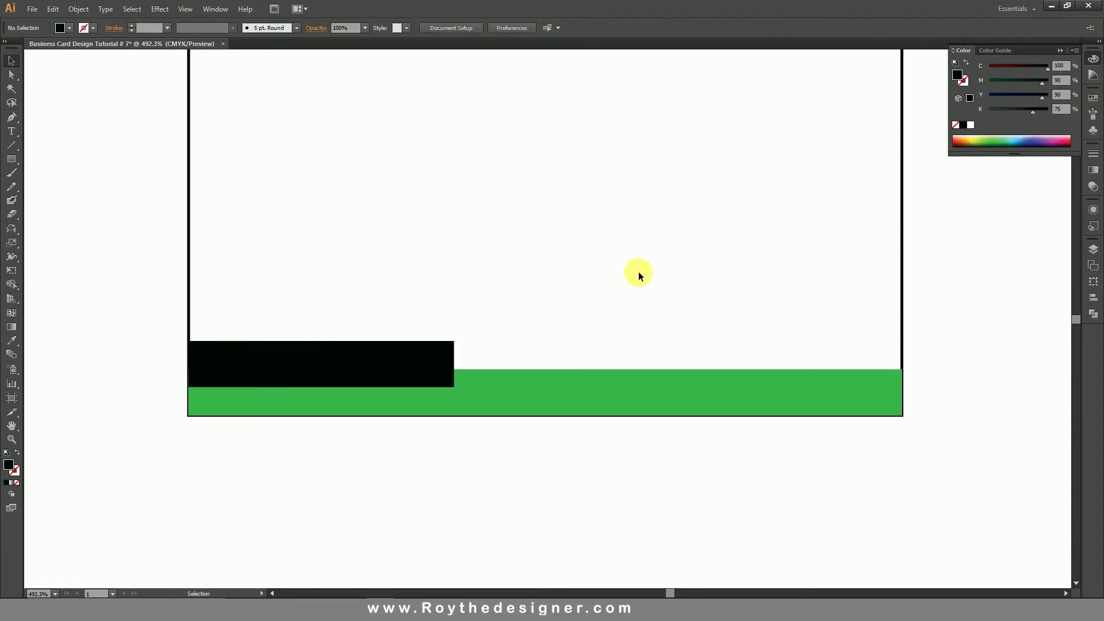
Recheck the bar's colour, reconfirming black at 75
key(ctrl+minus)
click(497, 339)
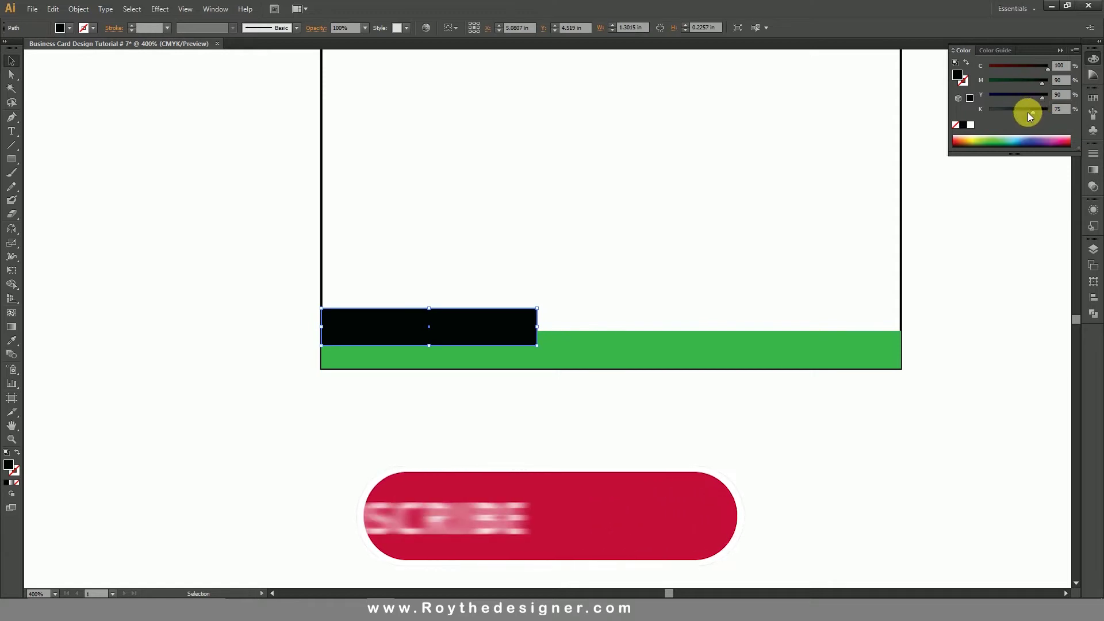
mouse_move(1033, 112)
mouse_down()
mouse_move(1017, 113)
mouse_move(1031, 108)
mouse_up()
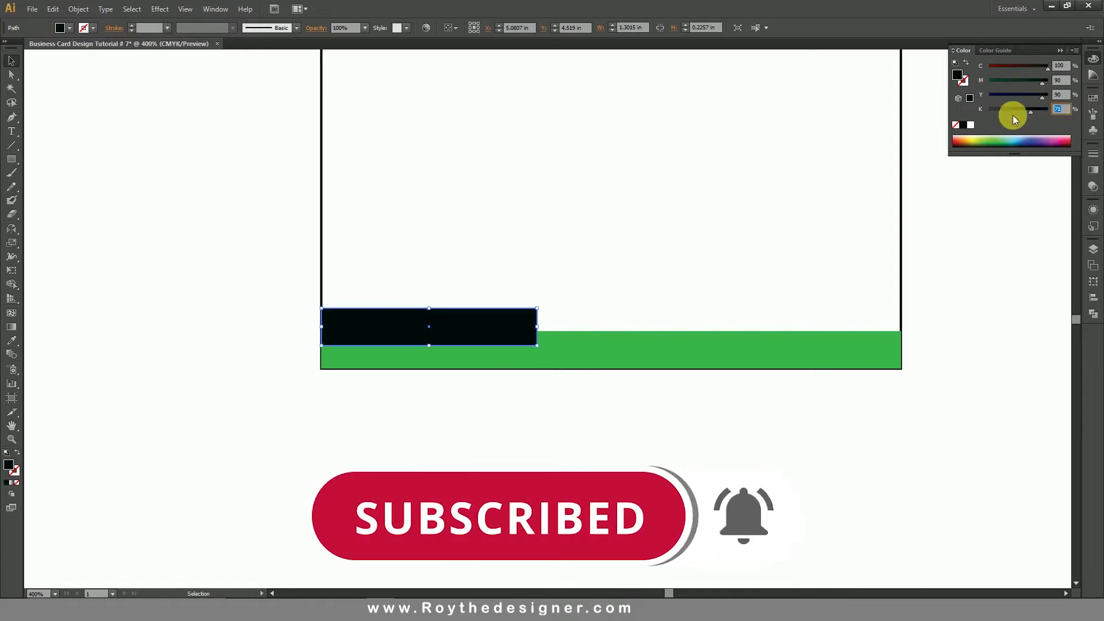
text(75)
key(Return)
click(691, 299)
key(ctrl+minus)
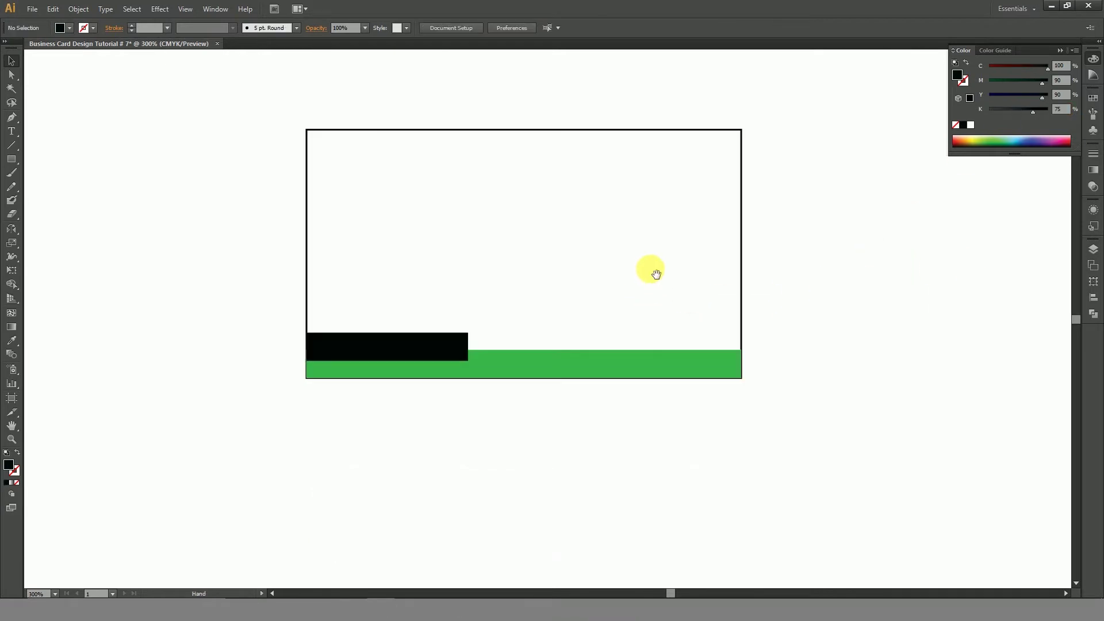
click(416, 354)
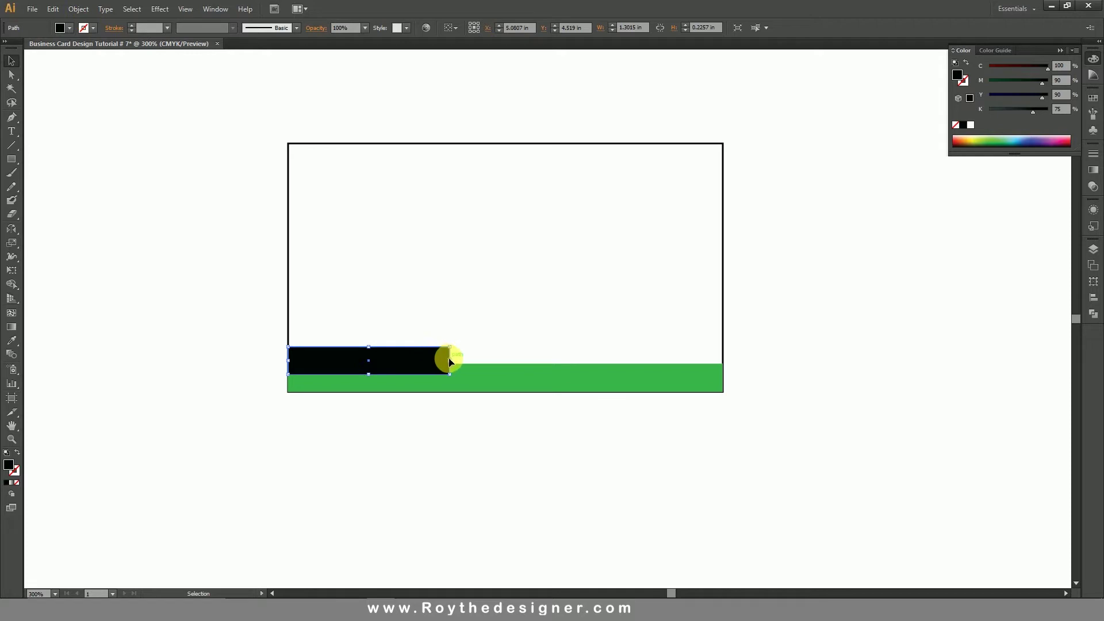
Narrow the black bar slightly and place a pasted copy at the green bar's right end
drag(453, 364, 439, 361)
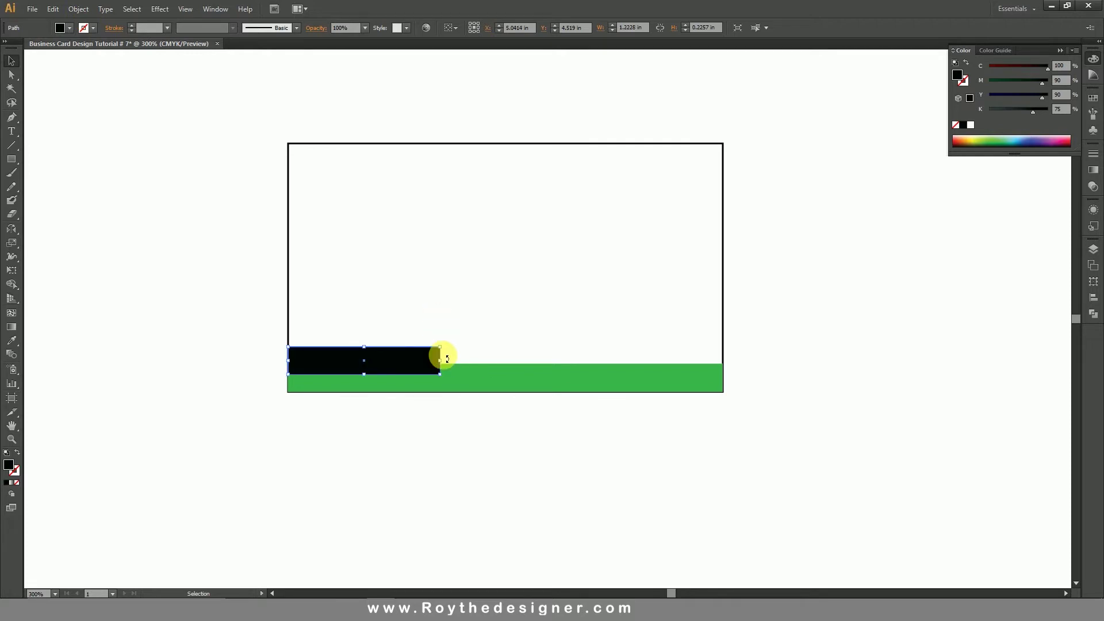
click(52, 8)
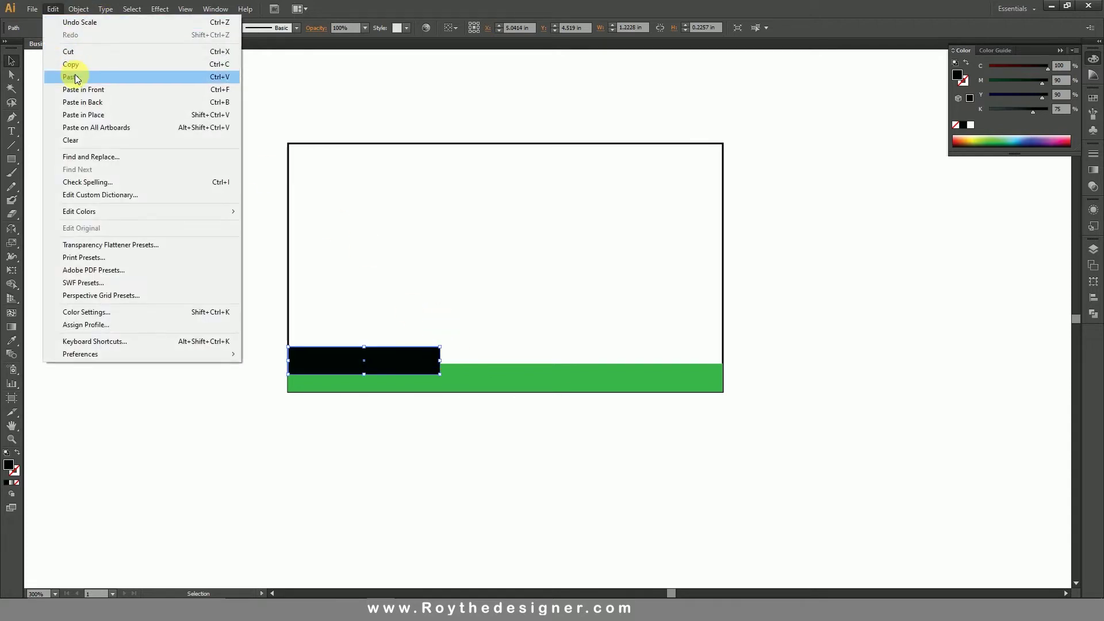
click(72, 64)
click(52, 9)
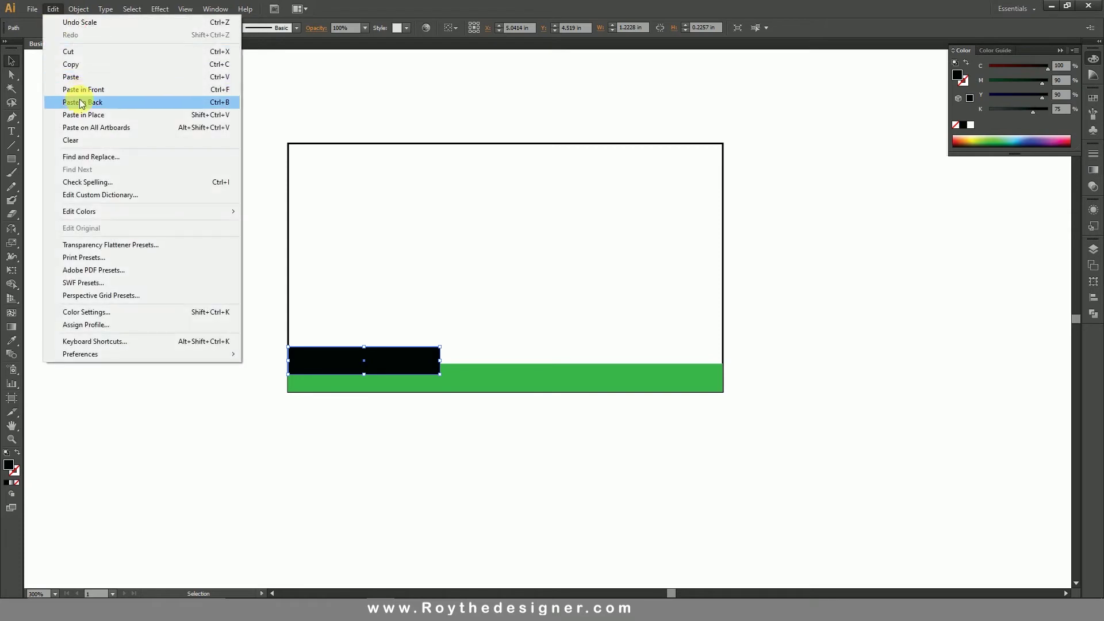
click(84, 90)
drag(412, 360, 696, 361)
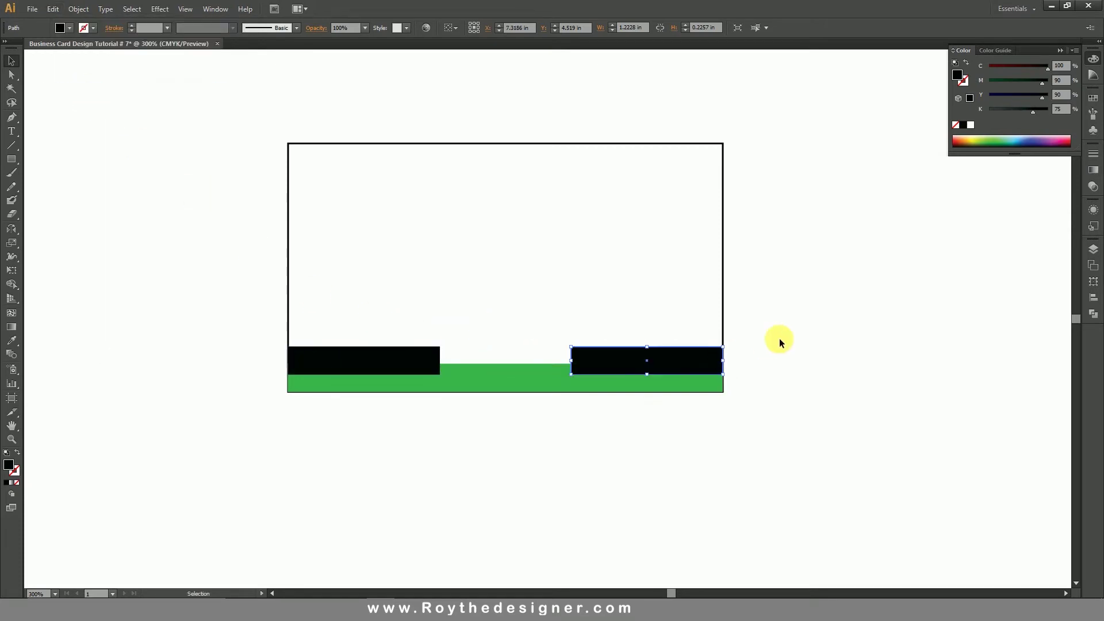
drag(246, 313, 825, 484)
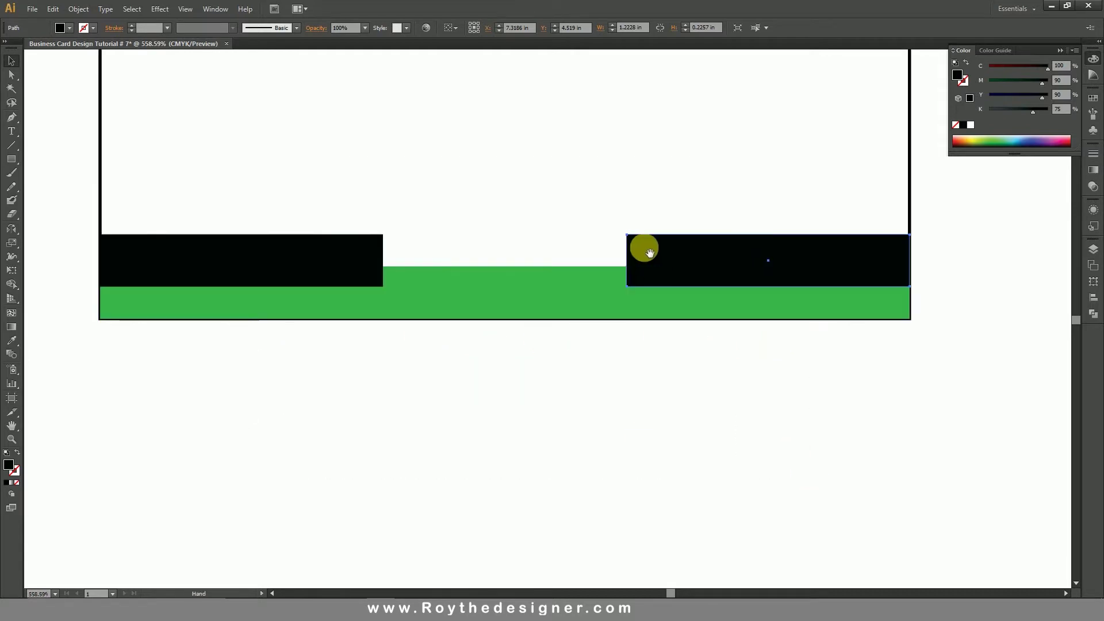
key(ctrl+minus)
key(ctrl+minus)
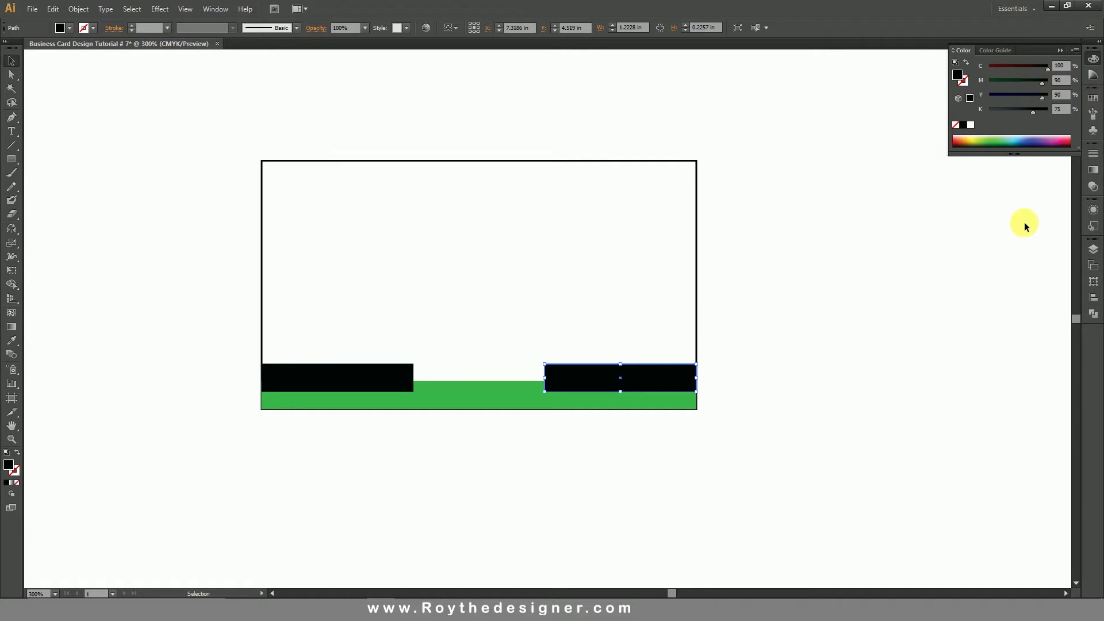
Set the right black bar's width to 1 in and move it flush with the card edge
click(1094, 281)
text(2)
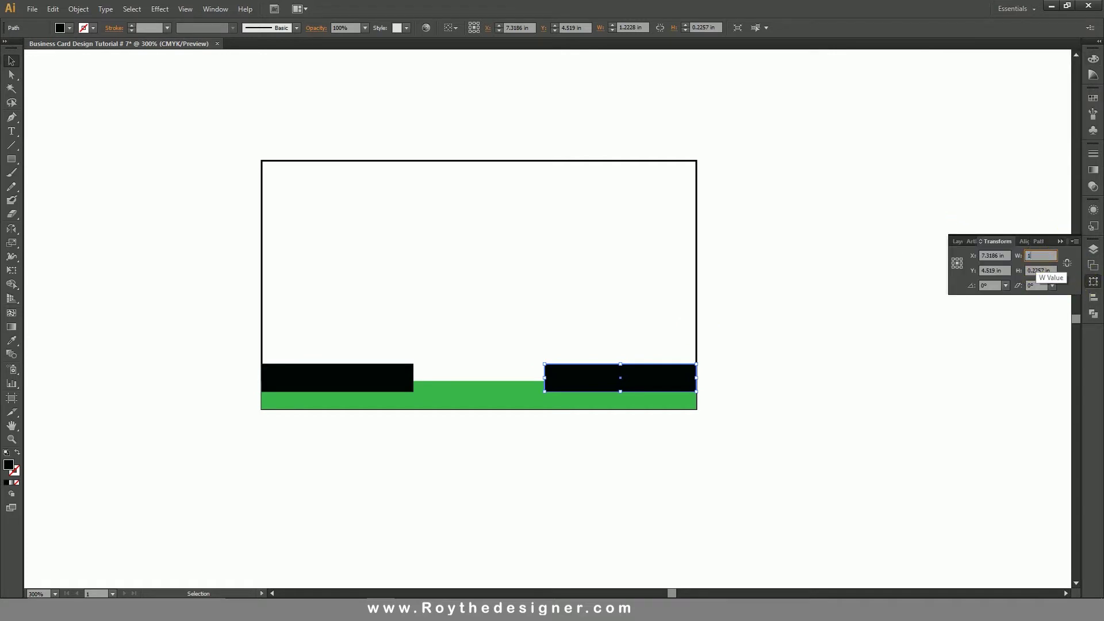
key(Return)
click(716, 344)
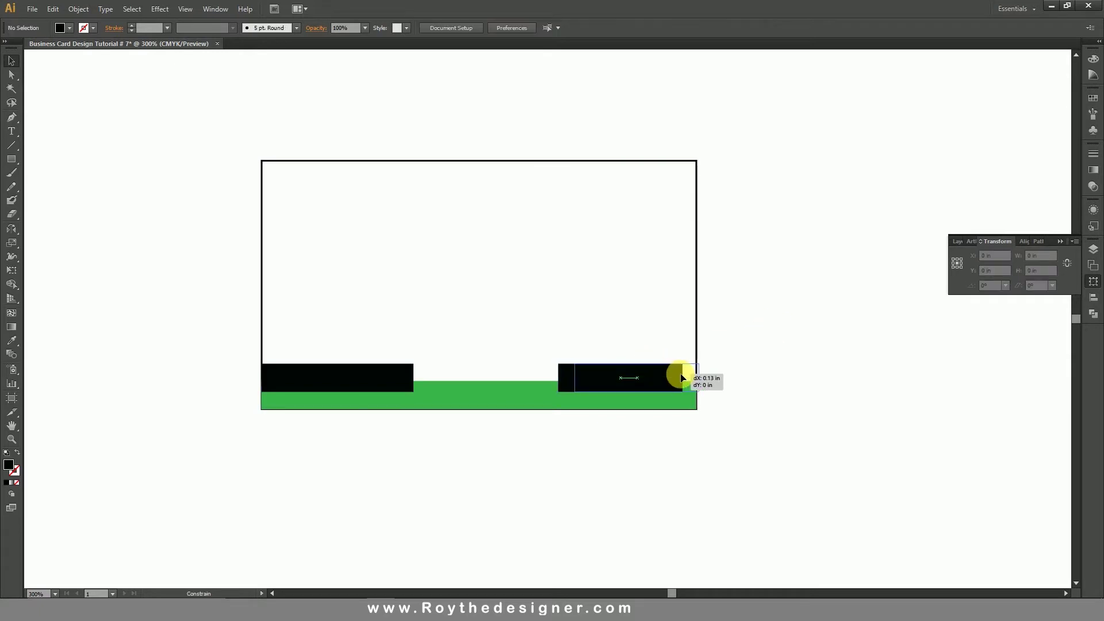
drag(677, 378, 677, 378)
click(736, 374)
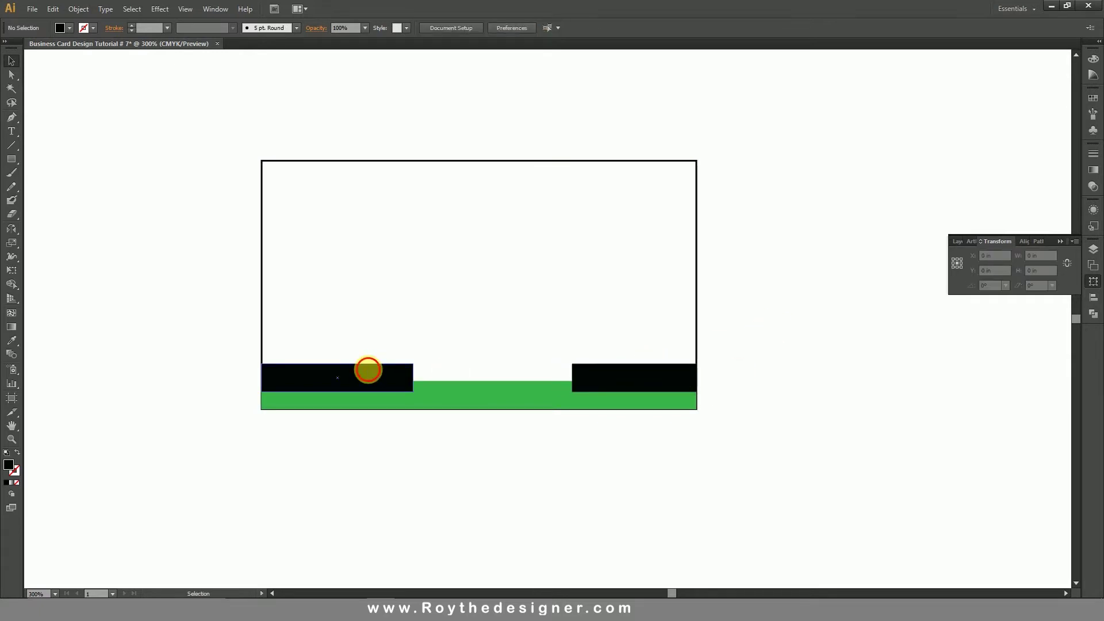
Set the left black bar's width to 1.1 in and nudge it flush with the left edge
click(368, 370)
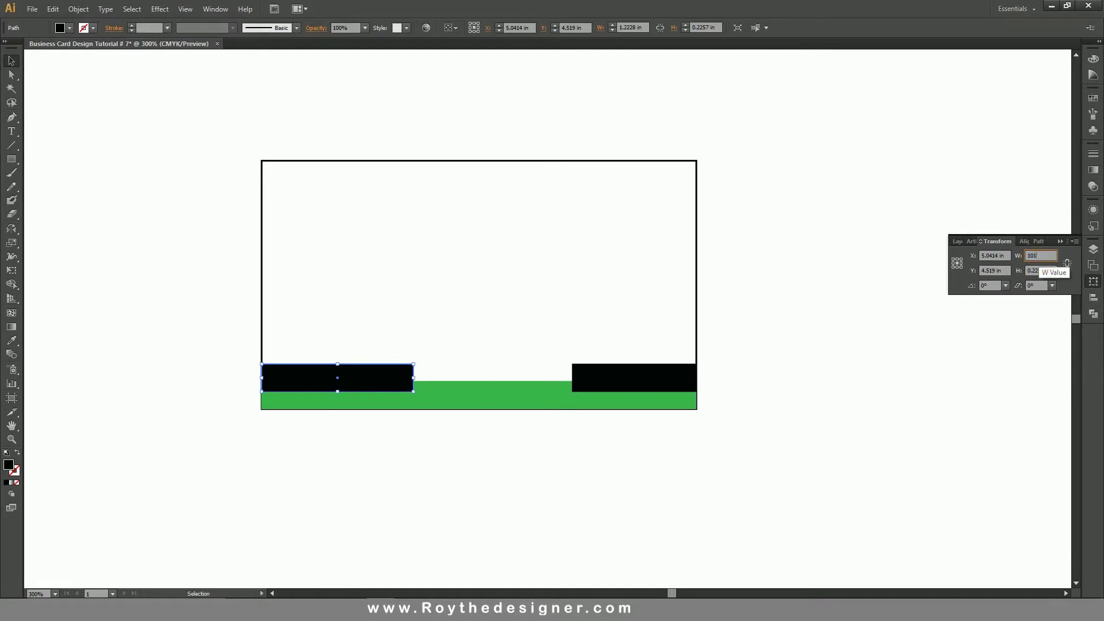
key(Return)
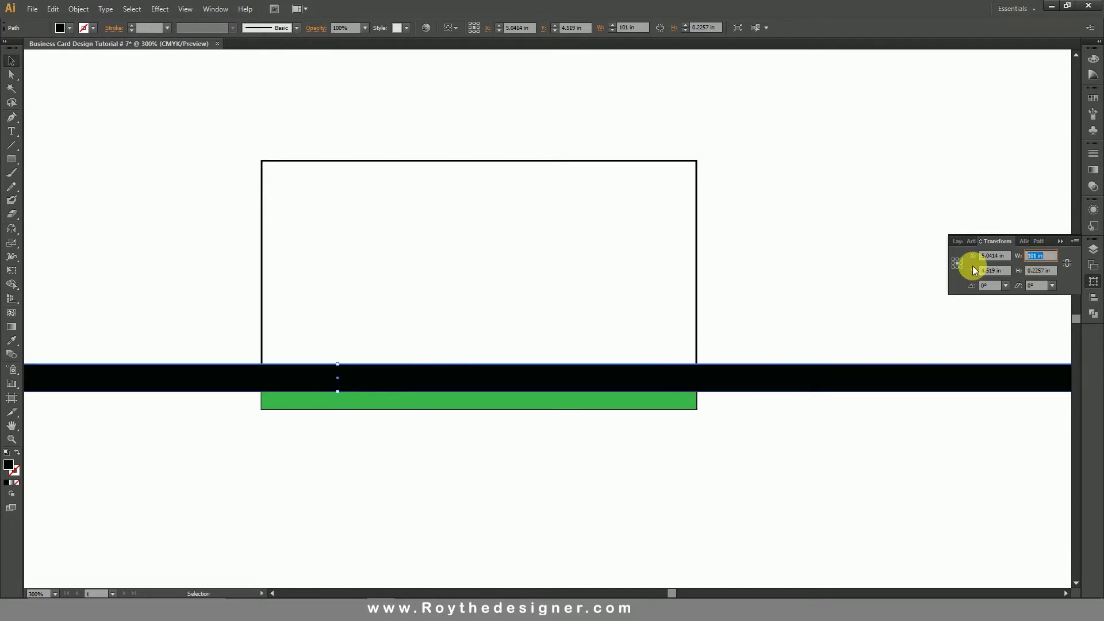
text(1.1)
key(Return)
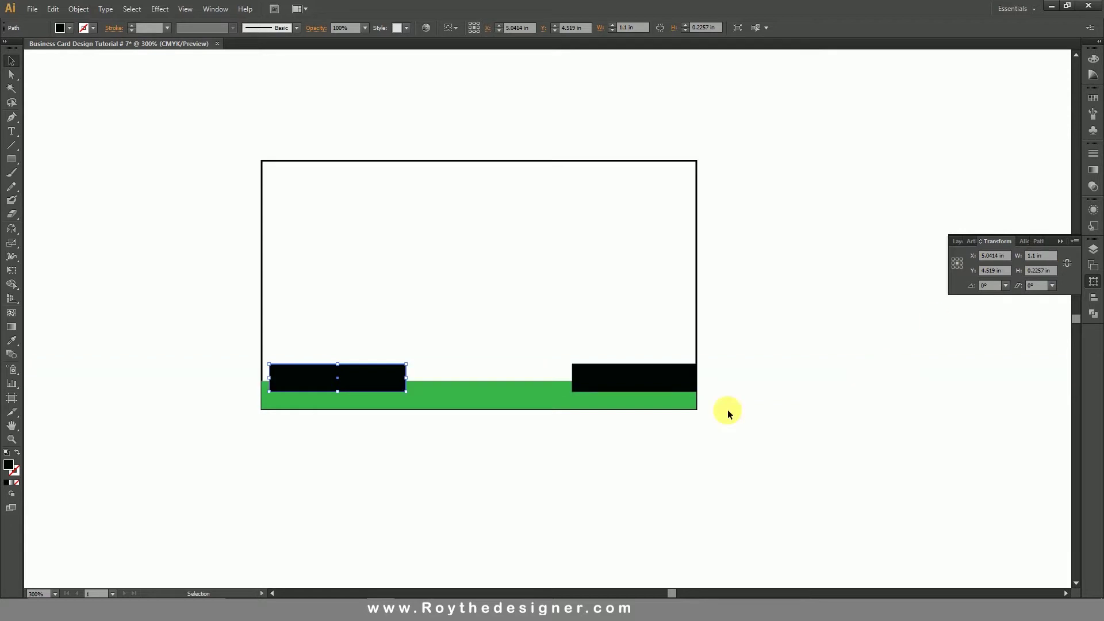
scroll(298, 402, up, 5)
drag(427, 265, 398, 266)
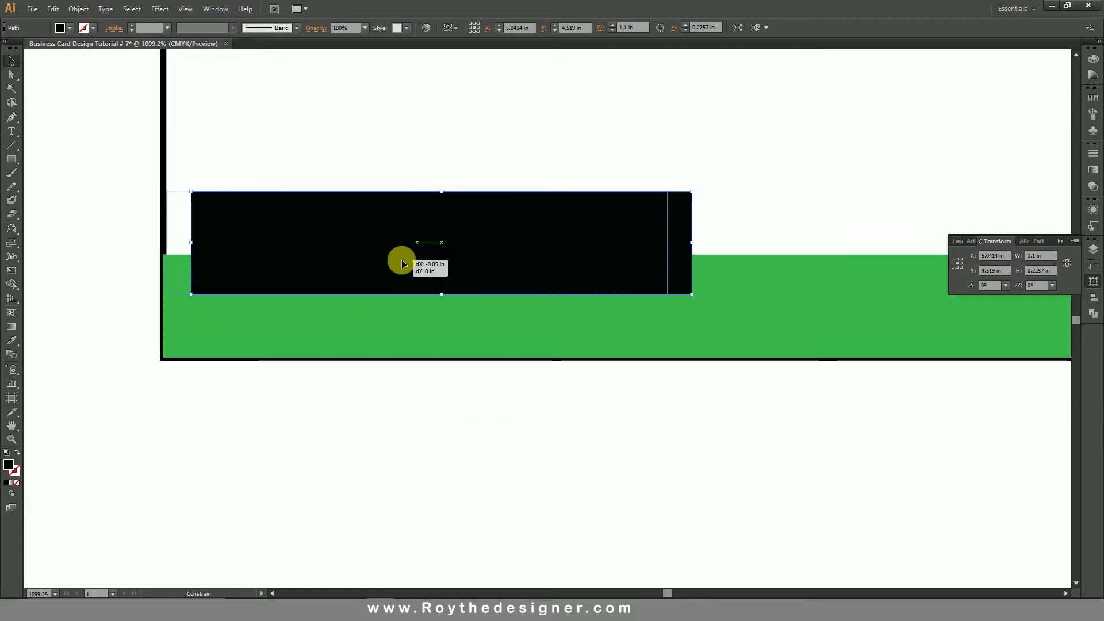
ctrl+alt+click(707, 338)
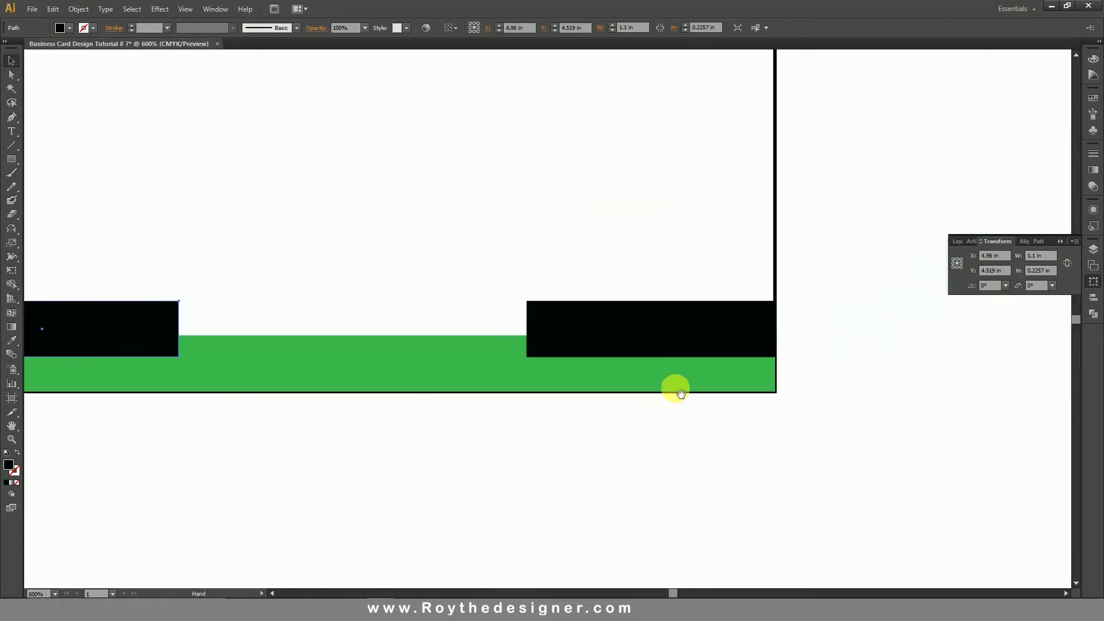
Resize the right black bar to 1.1 in wide from its anchored right edge
click(758, 311)
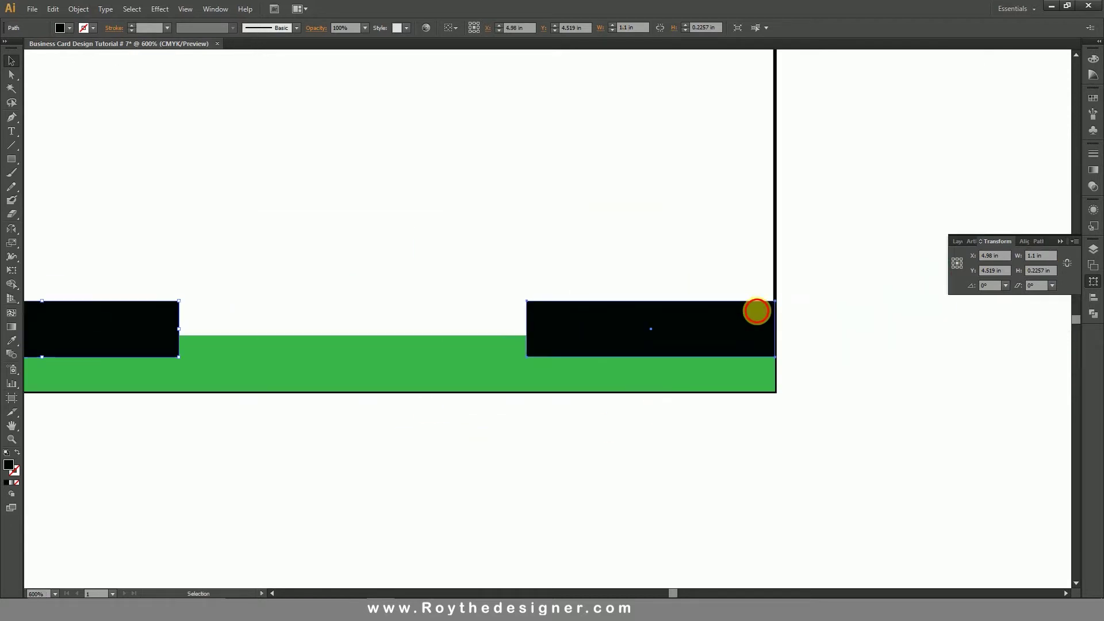
click(957, 263)
click(1038, 255)
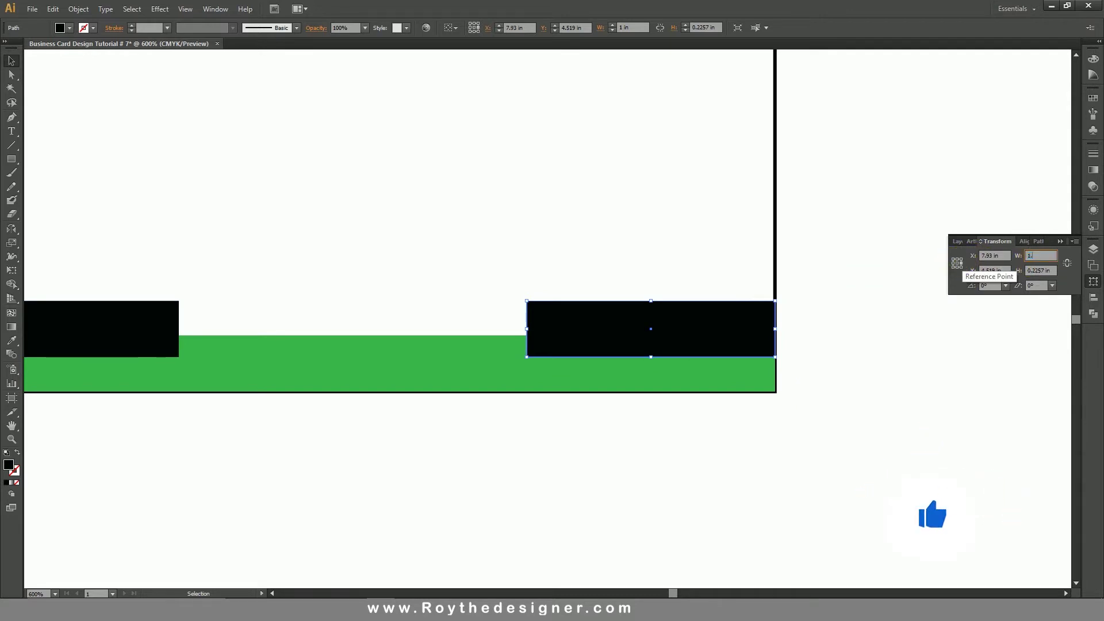
text(.1)
key(Return)
click(851, 387)
ctrl+alt+click(407, 315)
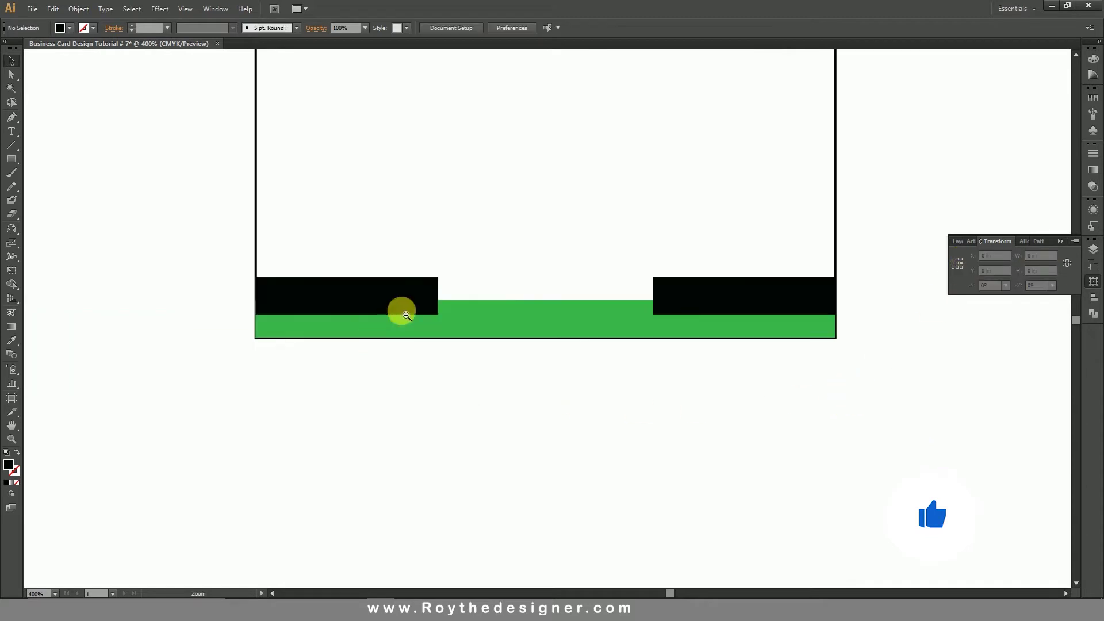
Scroll back to the left black bar and reselect it
scroll(407, 315, up, 2)
scroll(556, 365, up, 2)
click(387, 441)
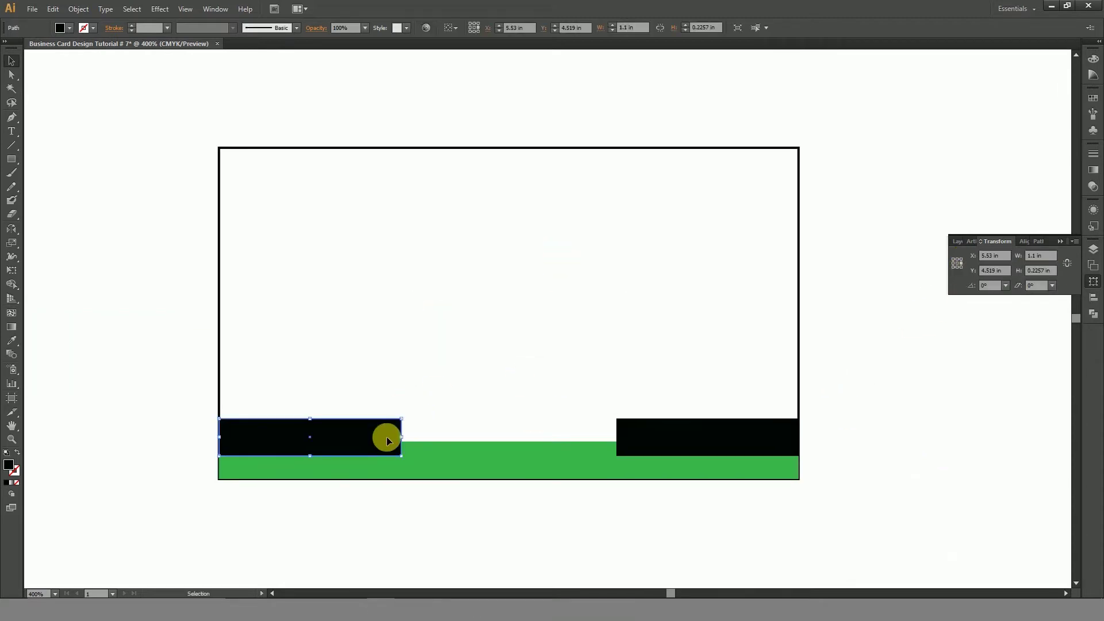
click(483, 384)
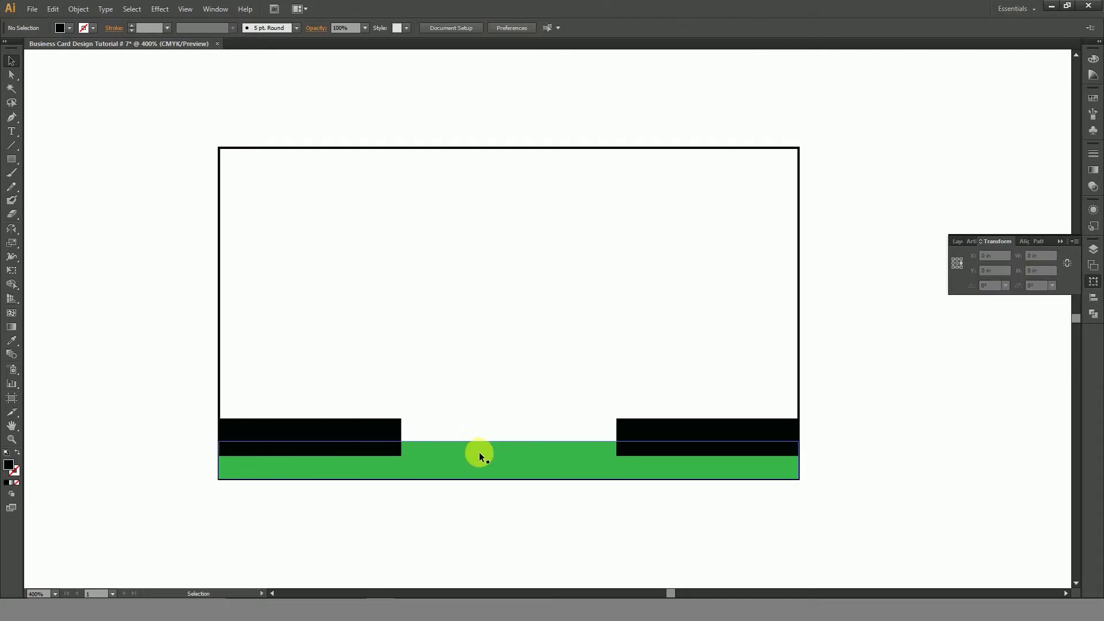
click(378, 434)
Open Drop Shadow for the left black bar with Preview on
click(159, 9)
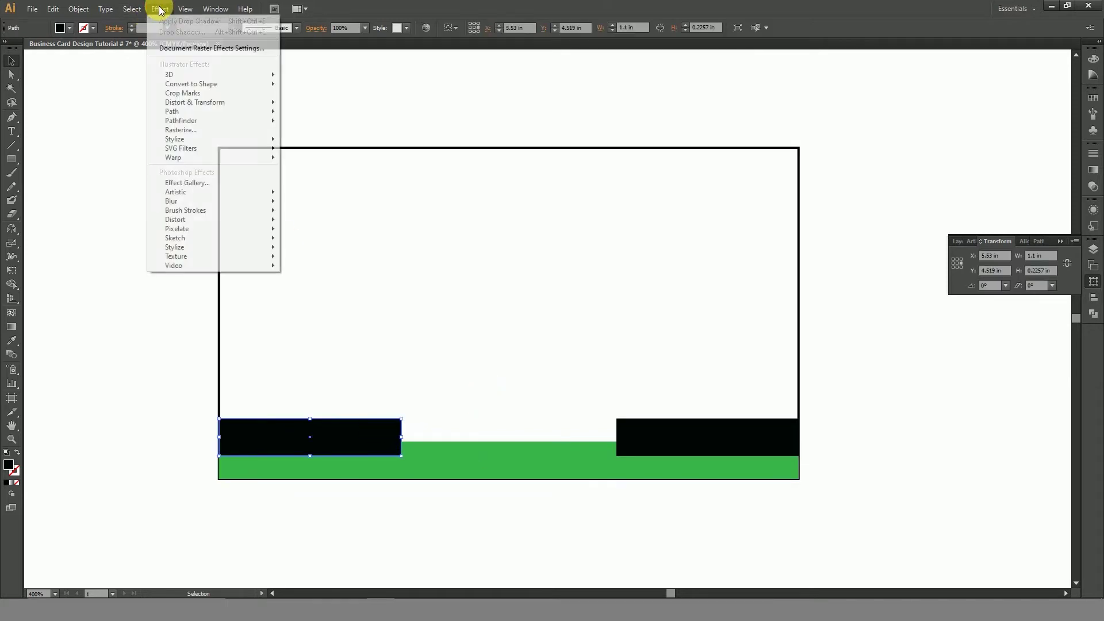
mouse_move(175, 140)
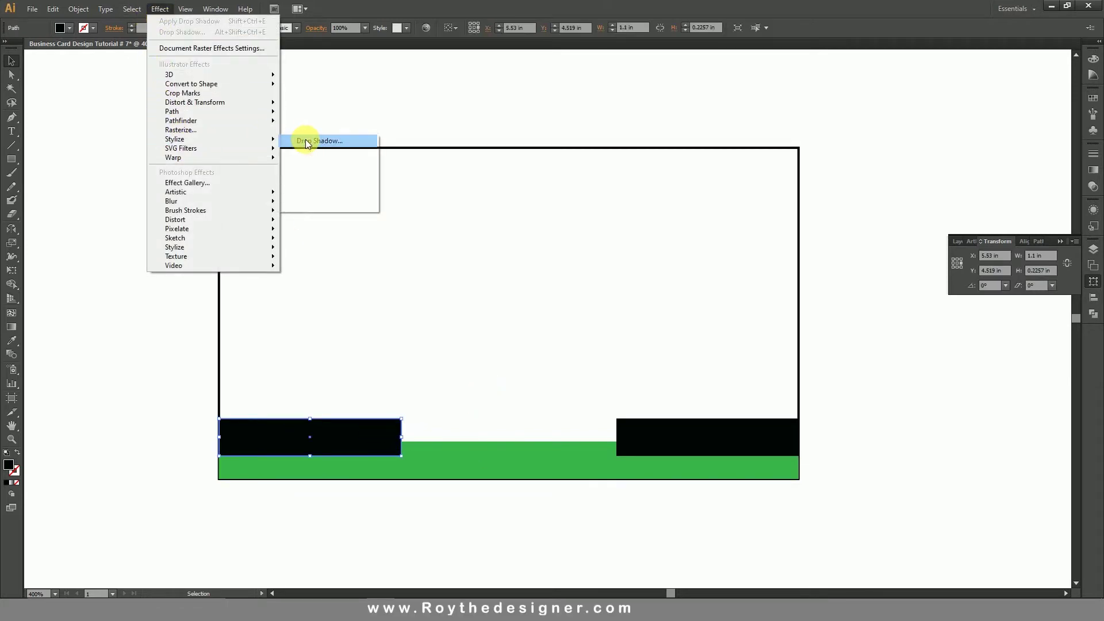
click(302, 141)
drag(930, 295, 580, 188)
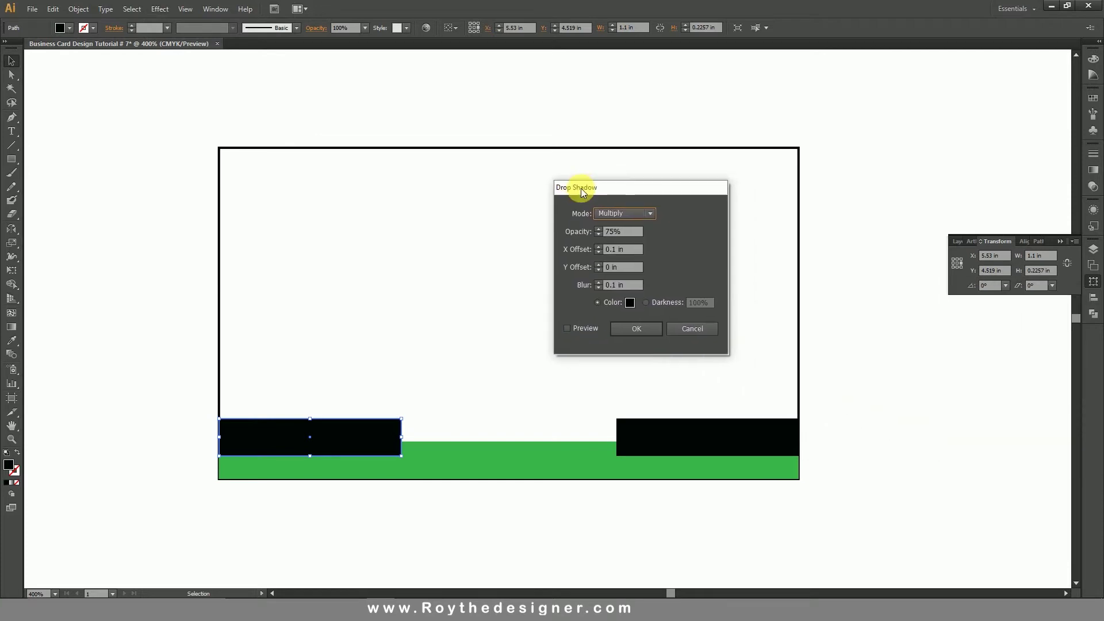
click(586, 328)
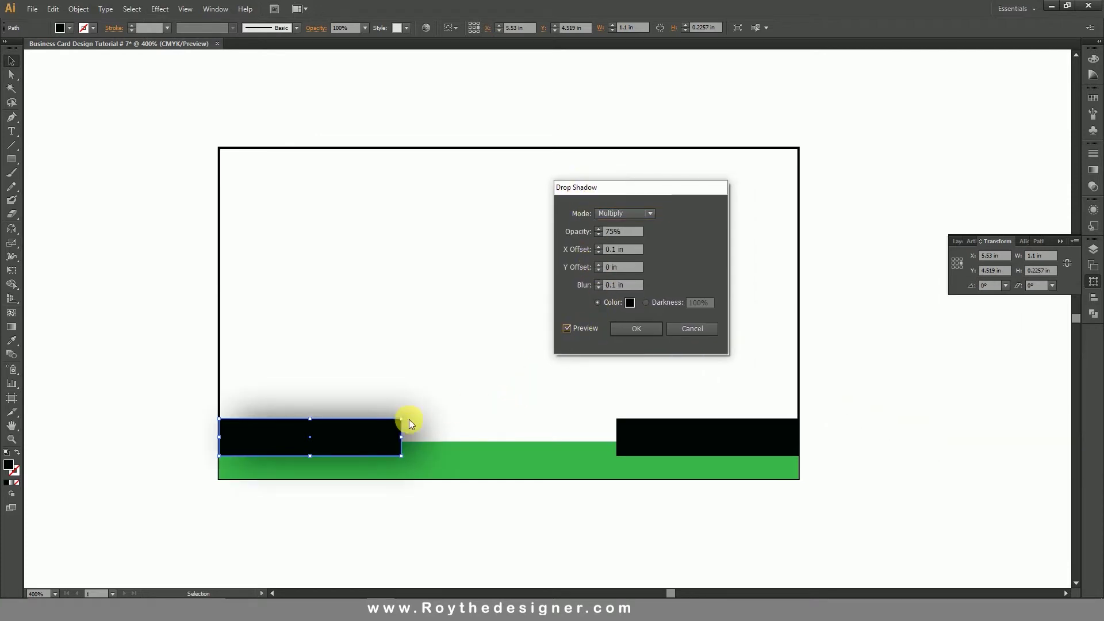
Apply the shadow with X and Y offsets of 0.01 in and a 0.02 in blur
drag(637, 254, 582, 263)
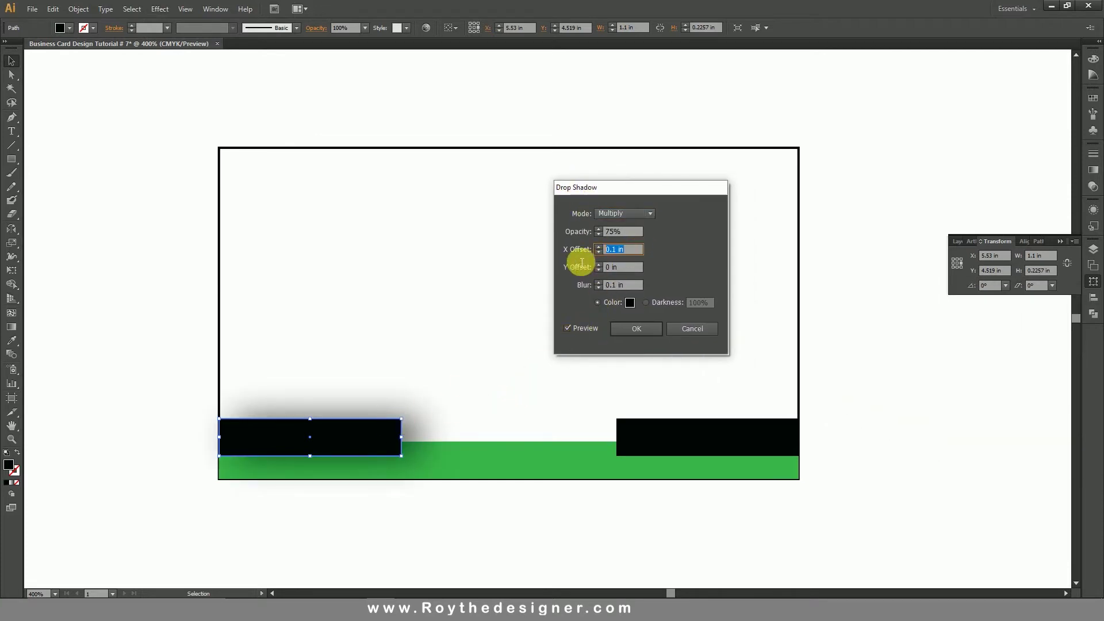
text(0.)
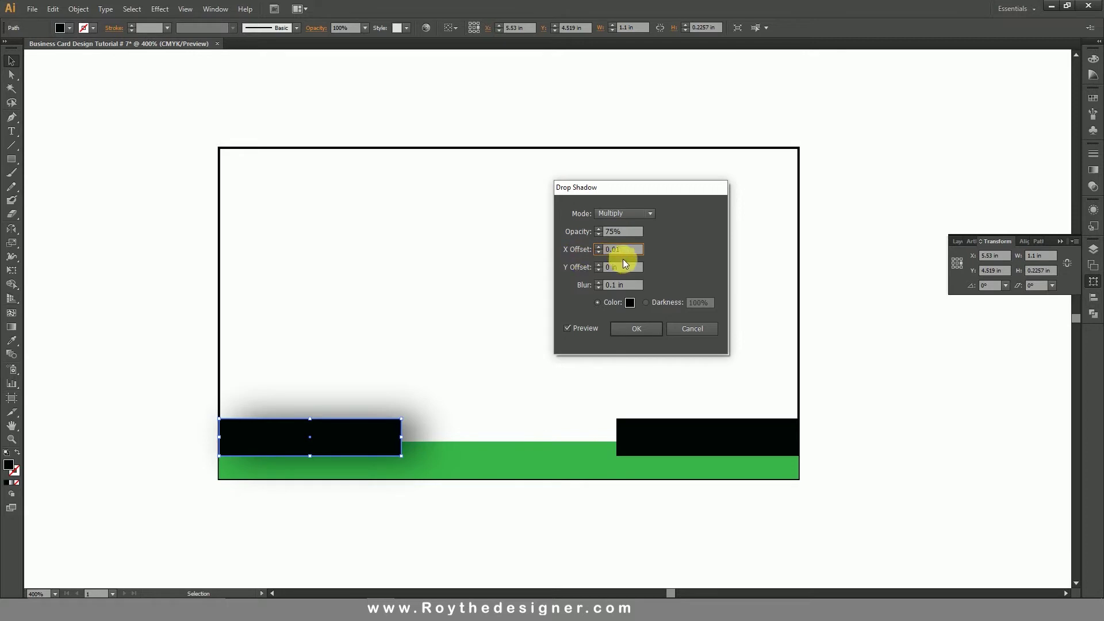
drag(623, 265, 547, 274)
text(0)
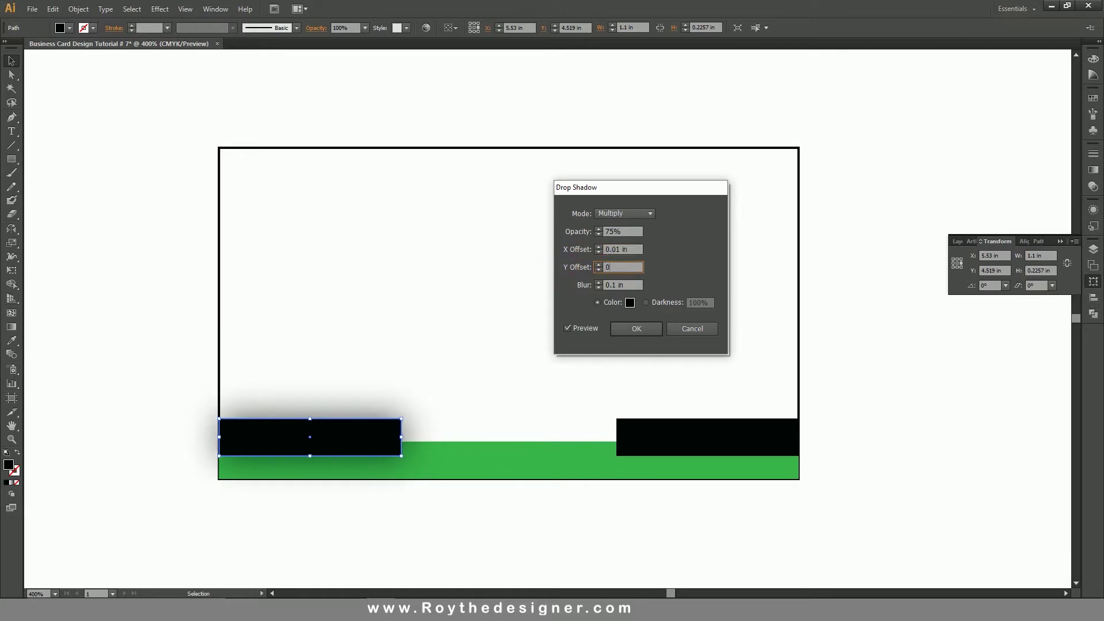
text(.01)
click(612, 277)
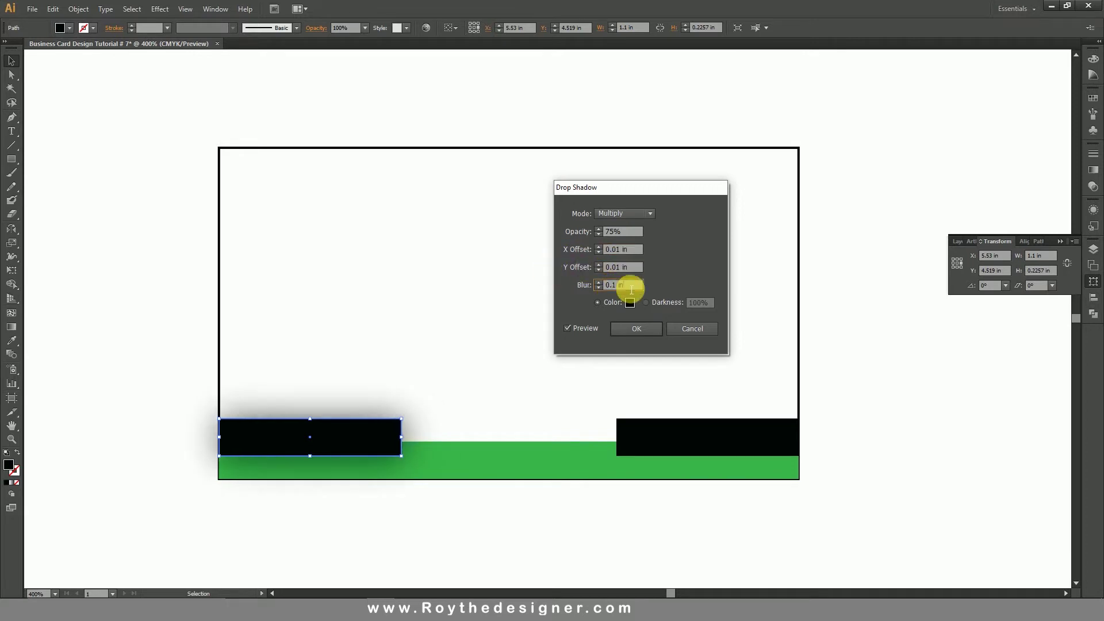
drag(639, 289, 535, 291)
text(0.01)
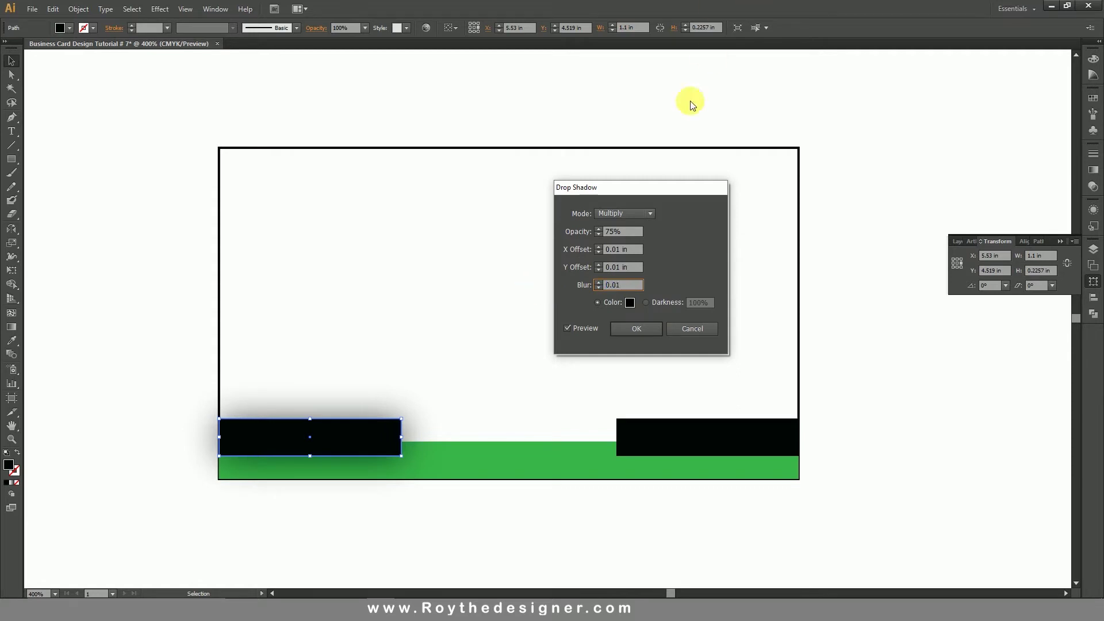
click(630, 268)
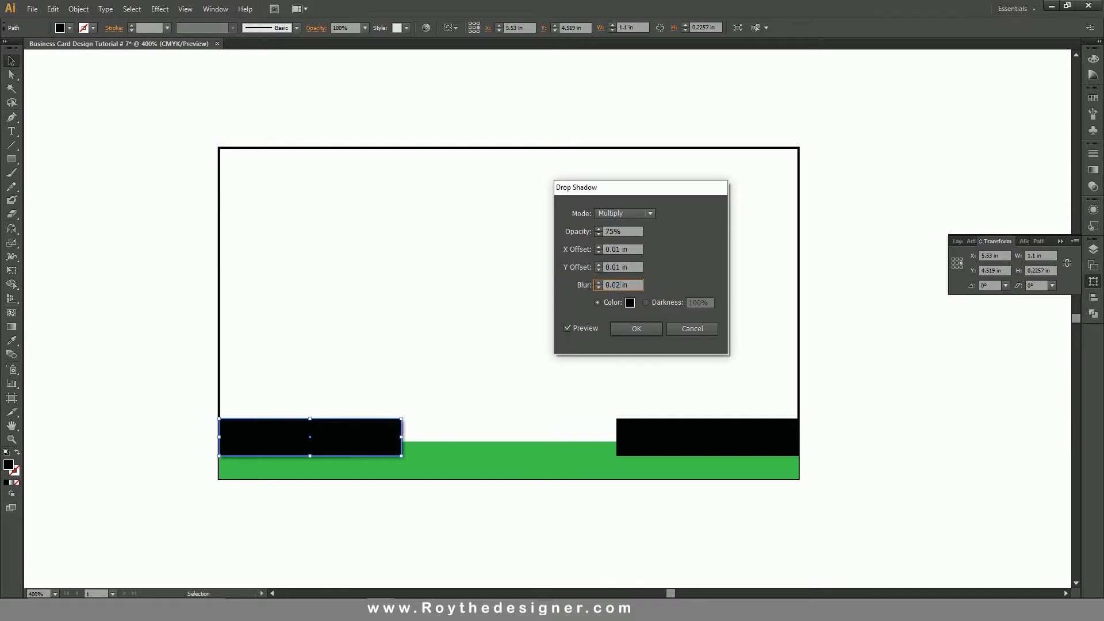
click(641, 270)
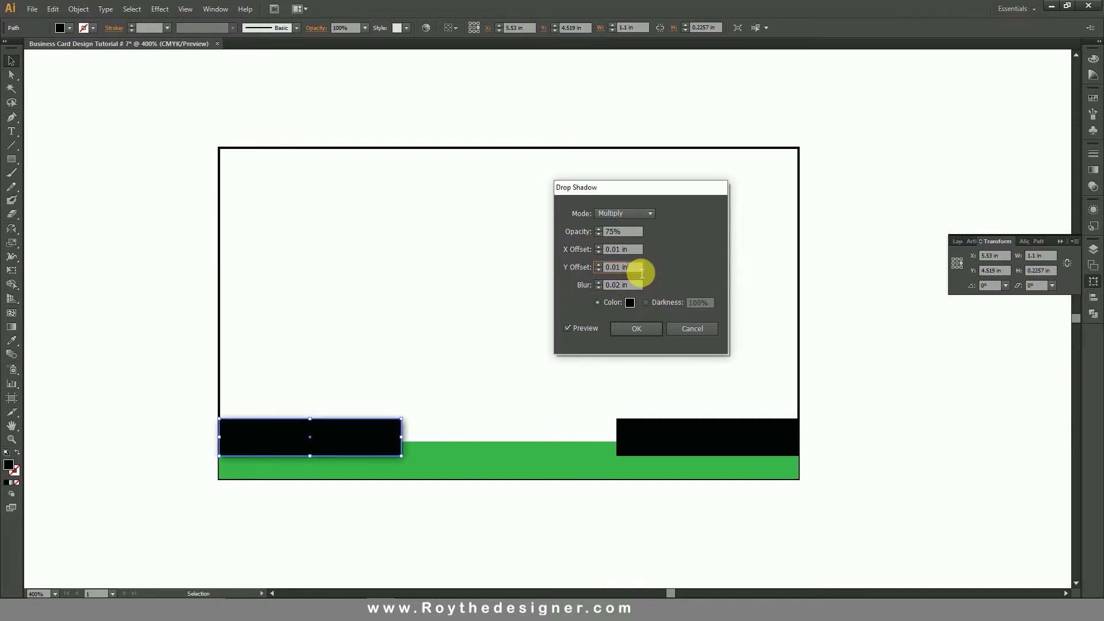
click(638, 328)
click(616, 343)
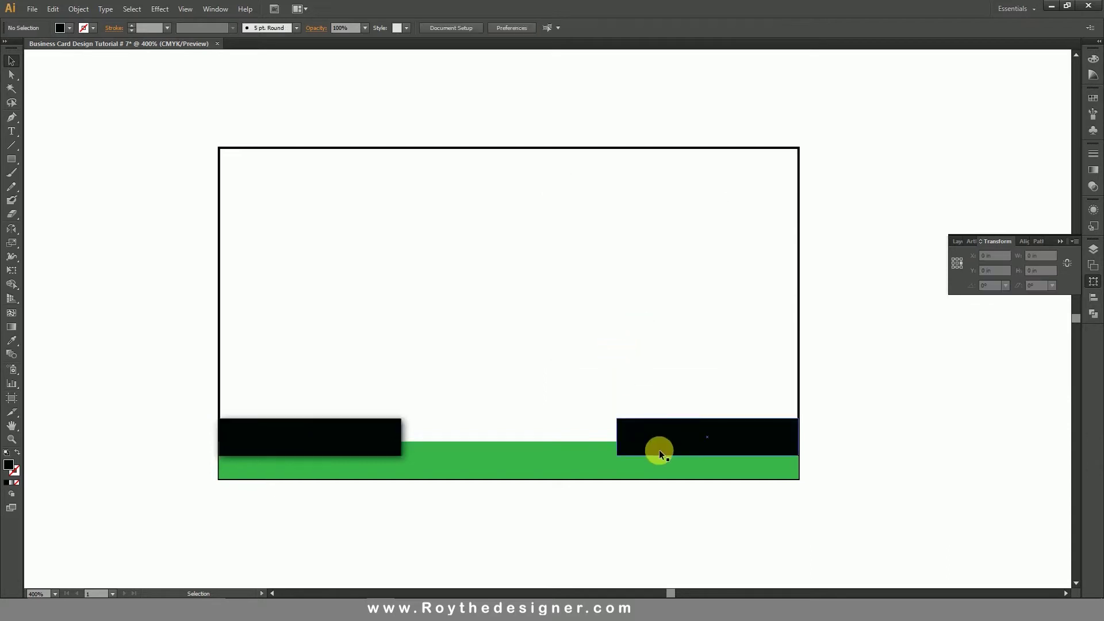
Give the right black bar a drop shadow with a -0.01 in X offset
click(669, 433)
click(159, 8)
mouse_move(174, 140)
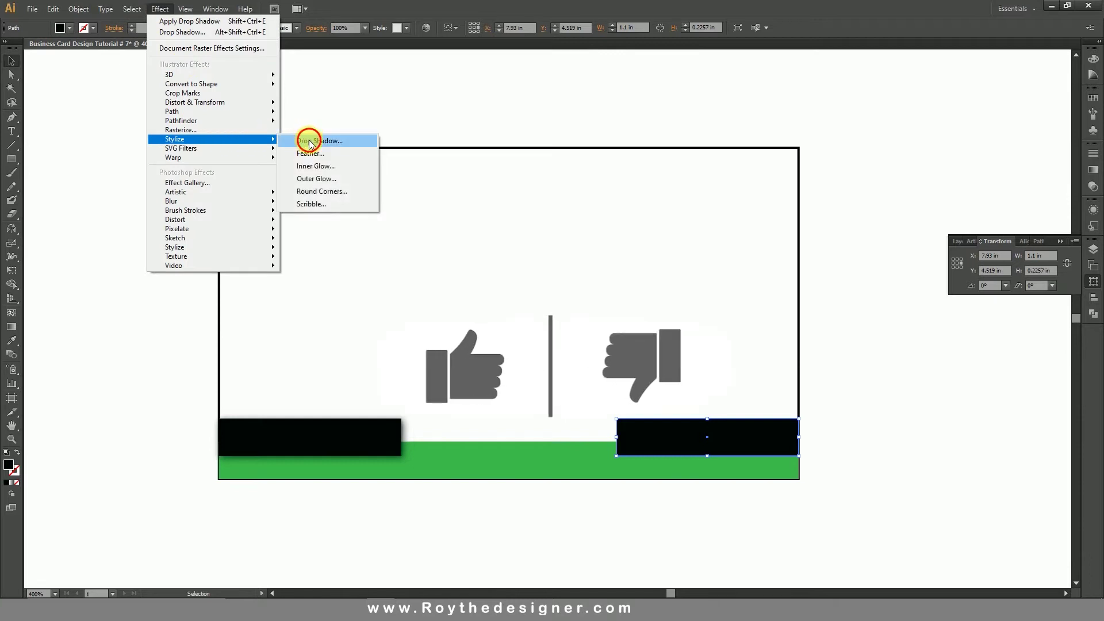
click(306, 139)
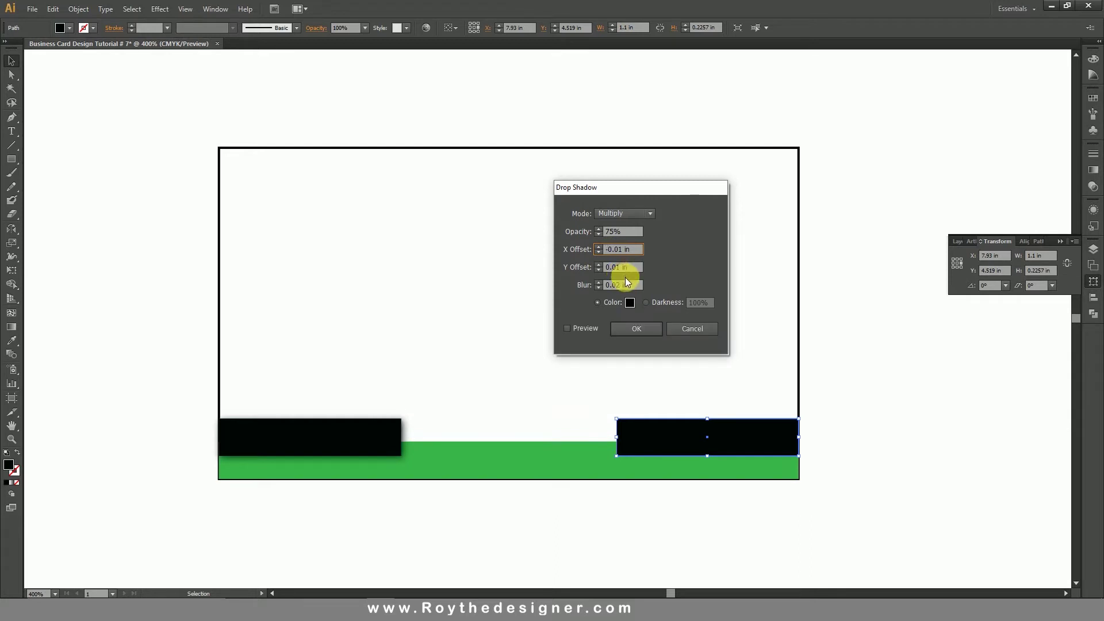
click(569, 328)
click(634, 326)
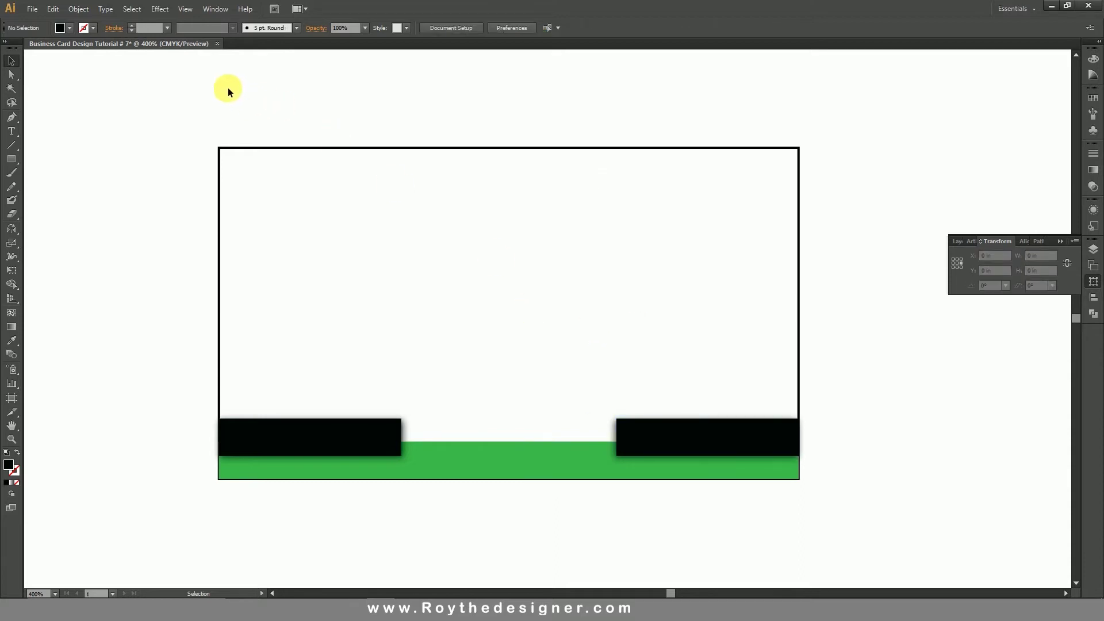
Paste a copy of the green strip in front, move it to the card's top edge and make it thinner
key(ctrl+minus)
mouse_move(503, 255)
mouse_down()
mouse_move(548, 285)
mouse_move(518, 234)
mouse_up()
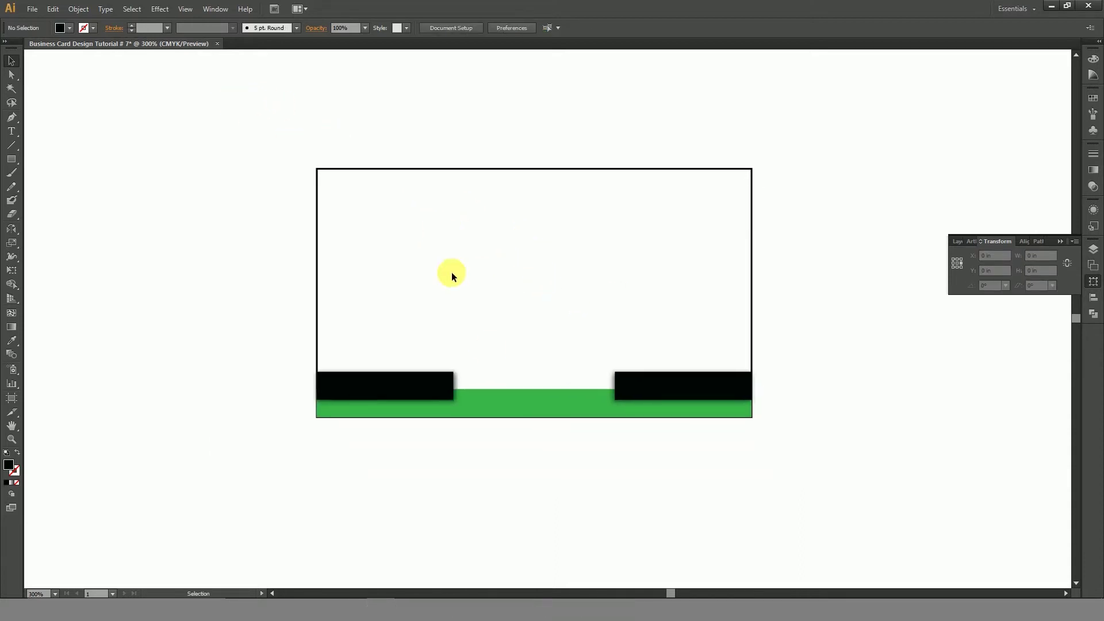
click(81, 11)
click(53, 9)
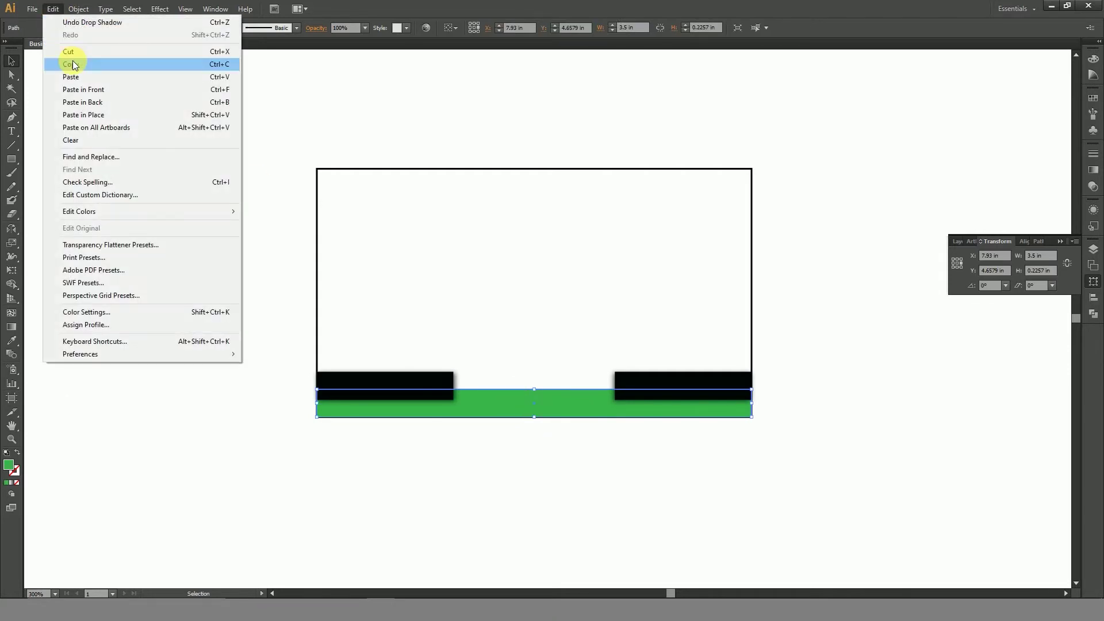
click(74, 67)
click(52, 9)
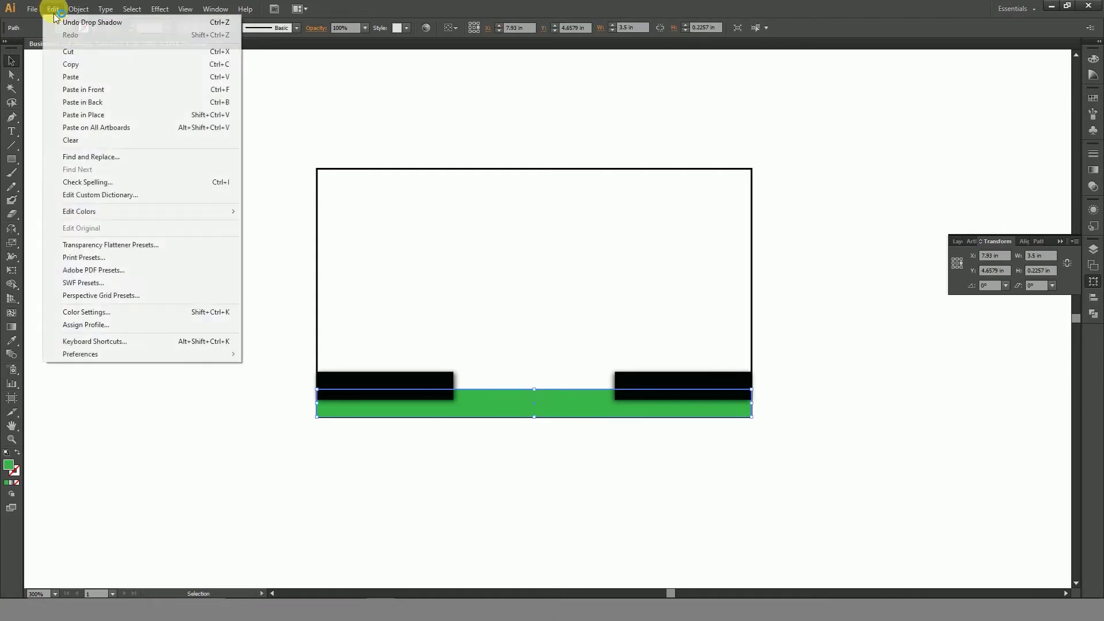
click(91, 90)
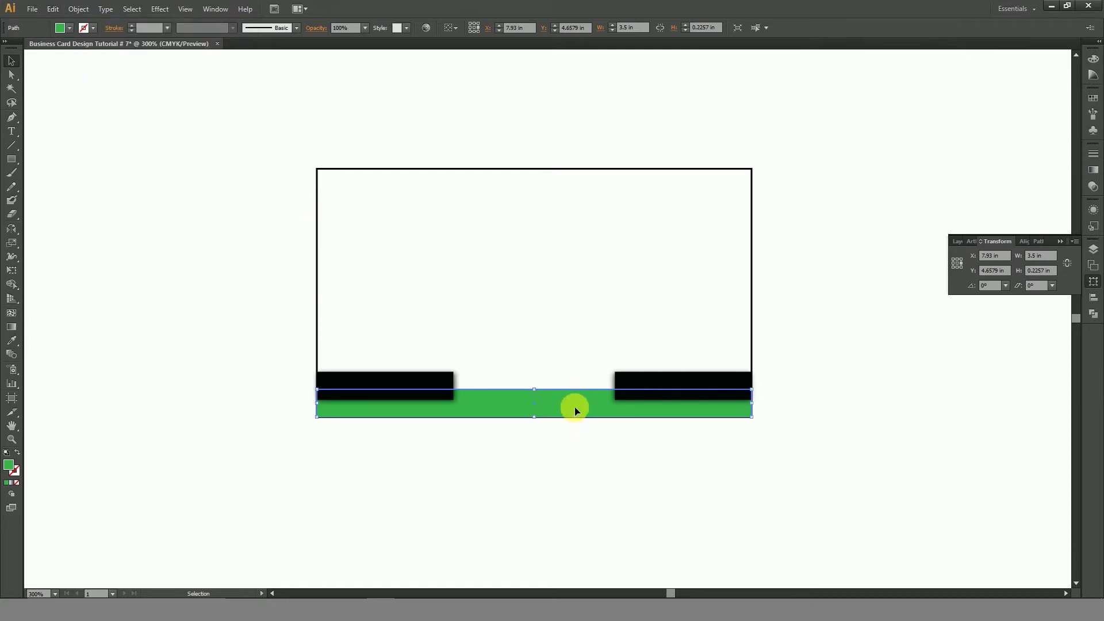
drag(575, 409, 588, 185)
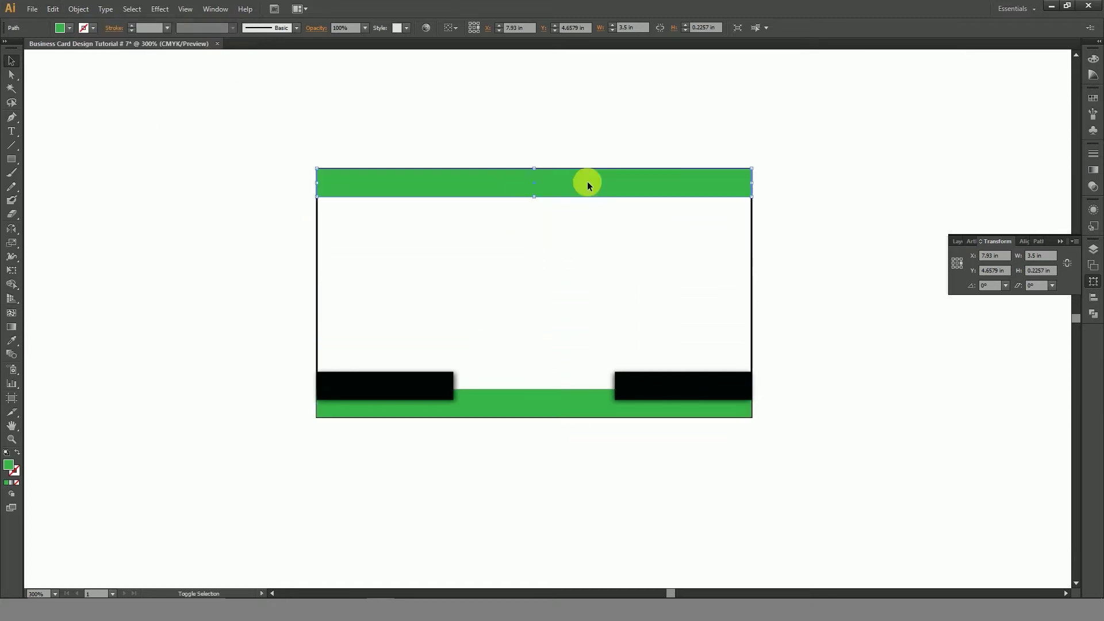
drag(537, 201, 540, 185)
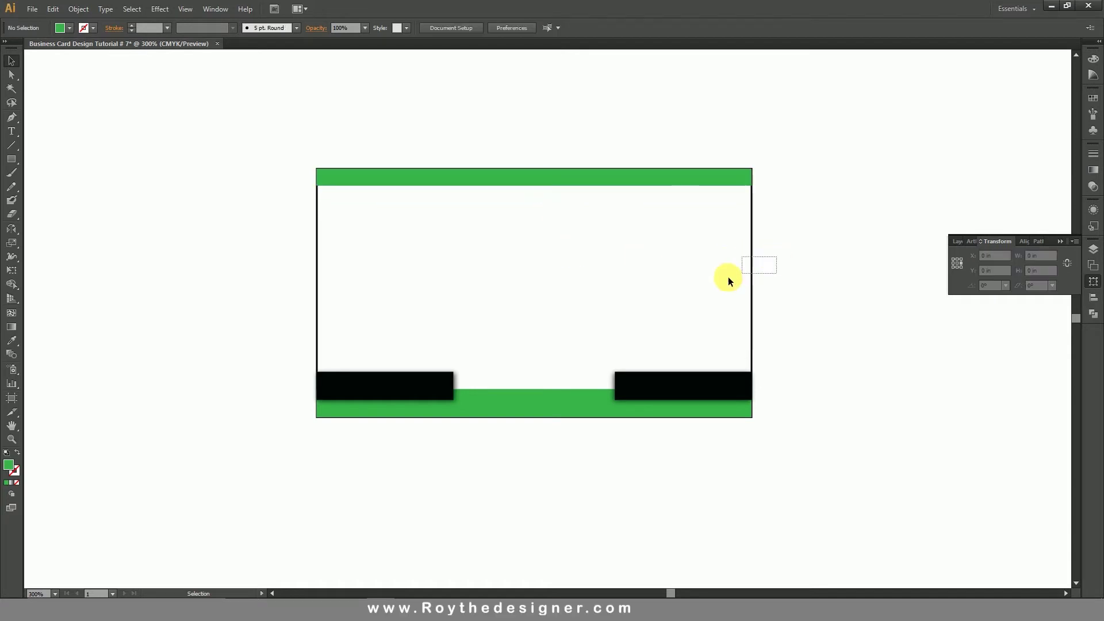
click(751, 278)
Set the card outline's stroke weight to 0.5 pt
click(167, 29)
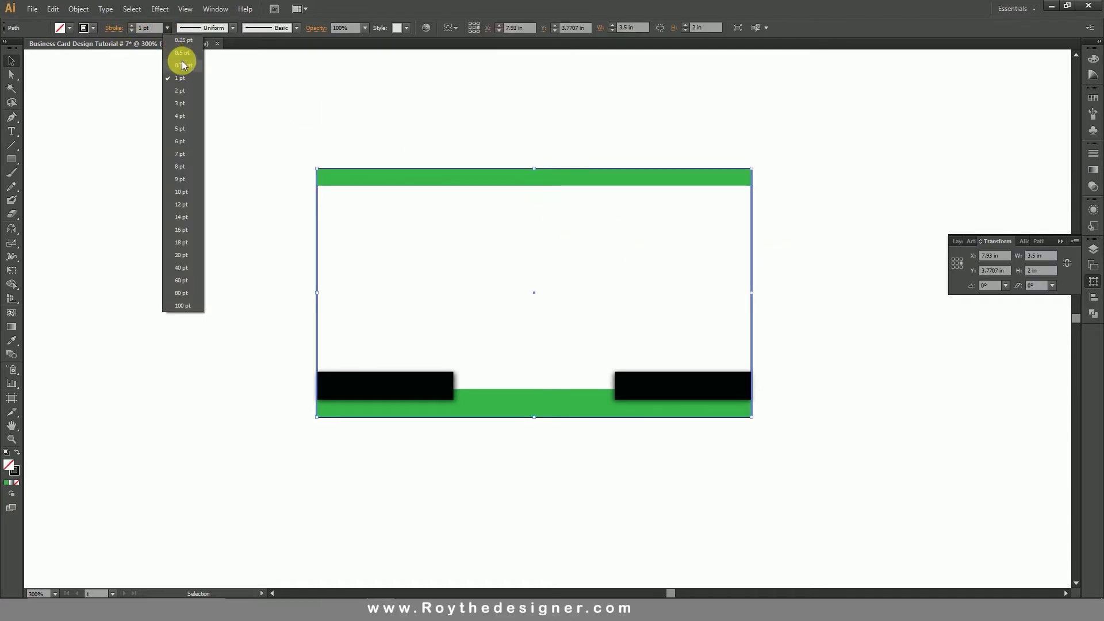
click(182, 53)
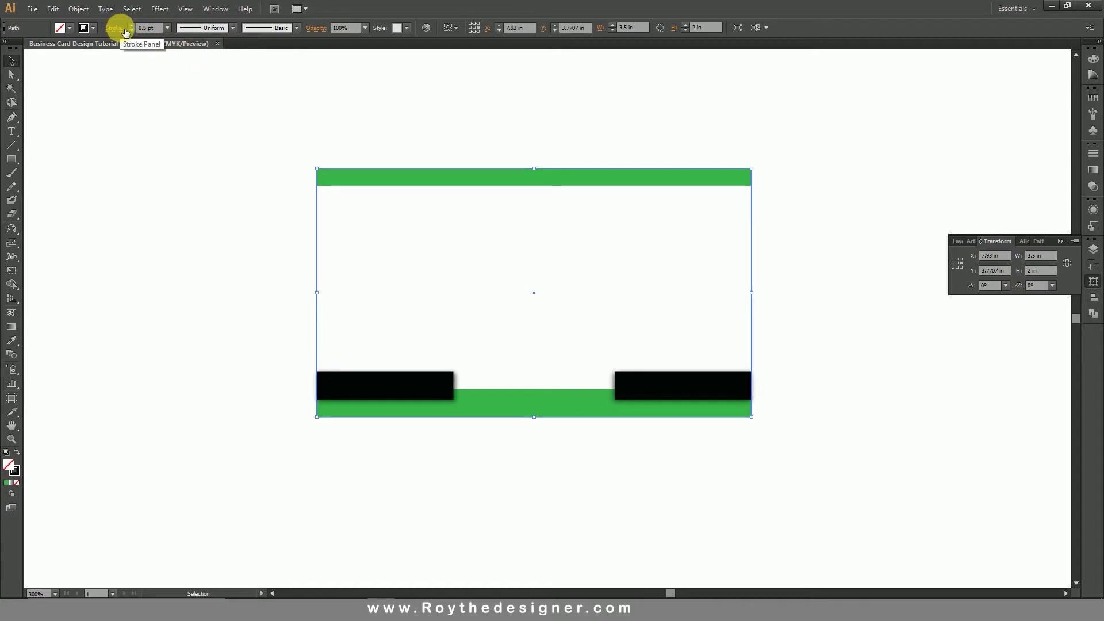
key(ctrl+0)
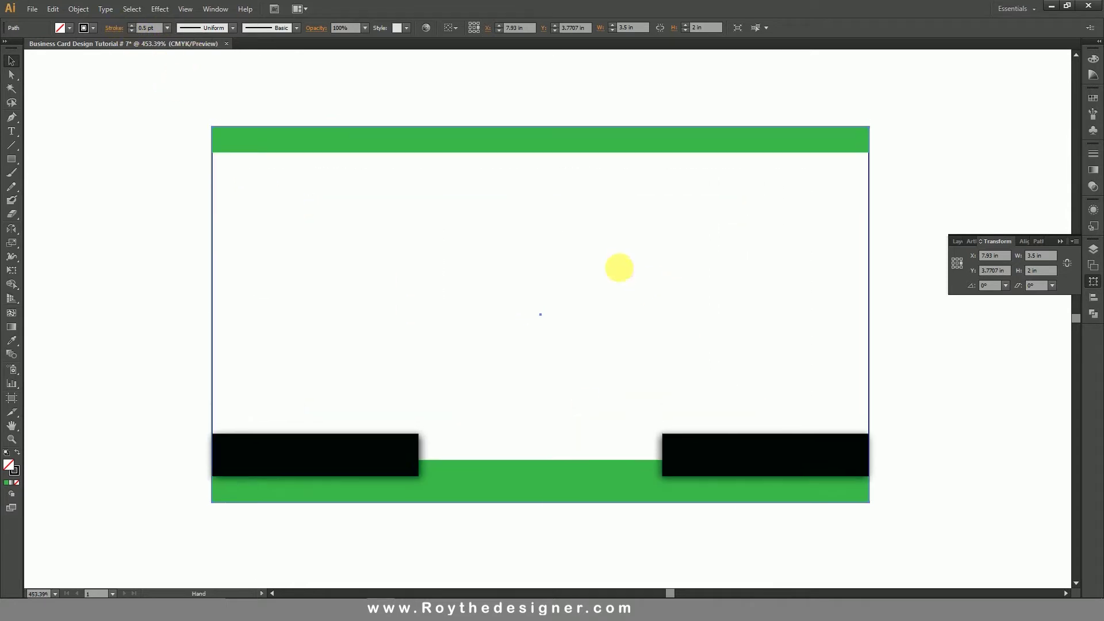
click(187, 243)
Offset the card rectangle by -0.1389 in and turn the inset path into a margin guide
key(ctrl+a)
click(79, 10)
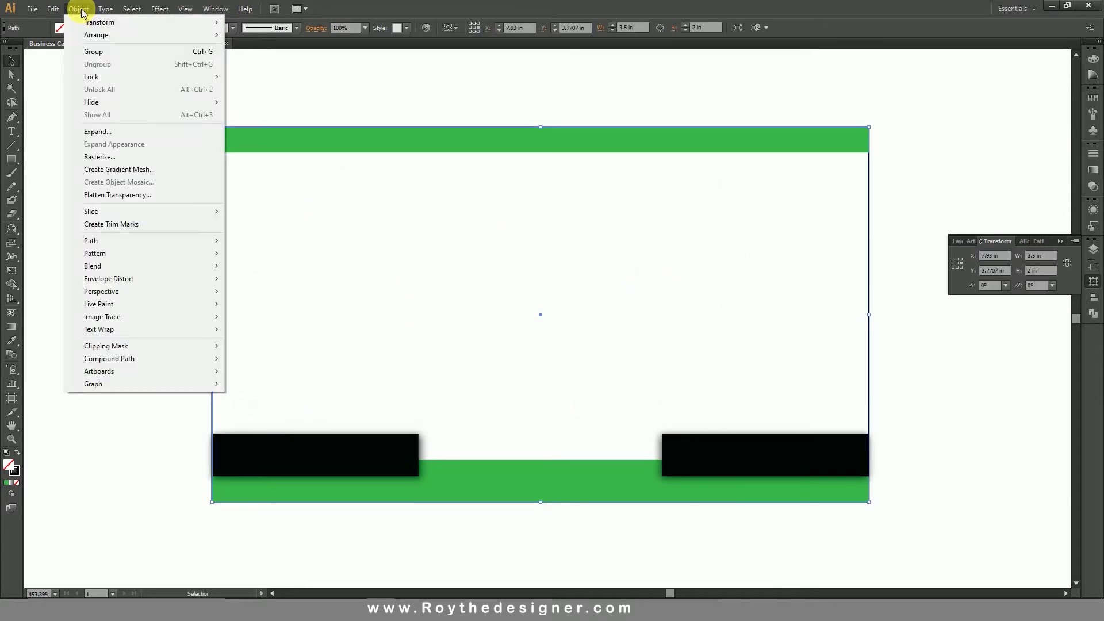
mouse_move(91, 241)
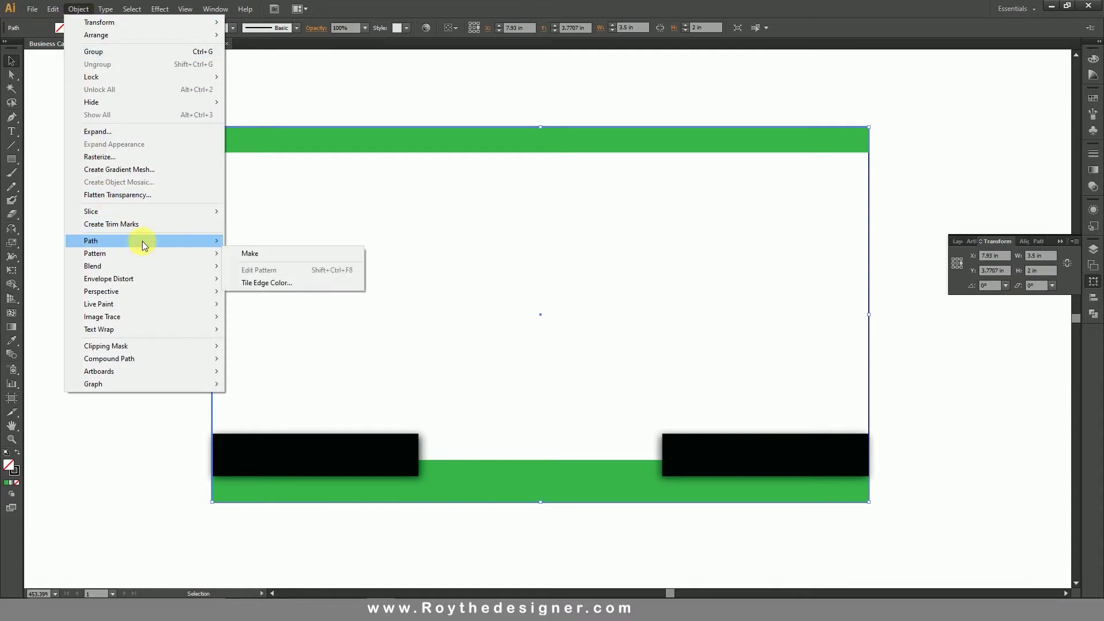
click(268, 283)
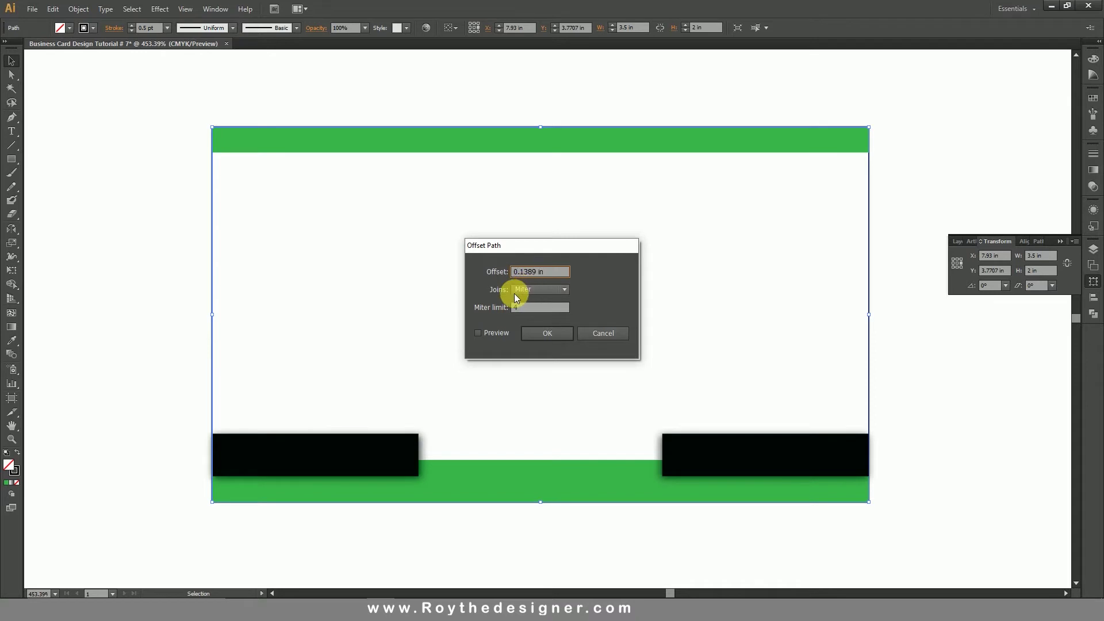
text(-)
click(498, 333)
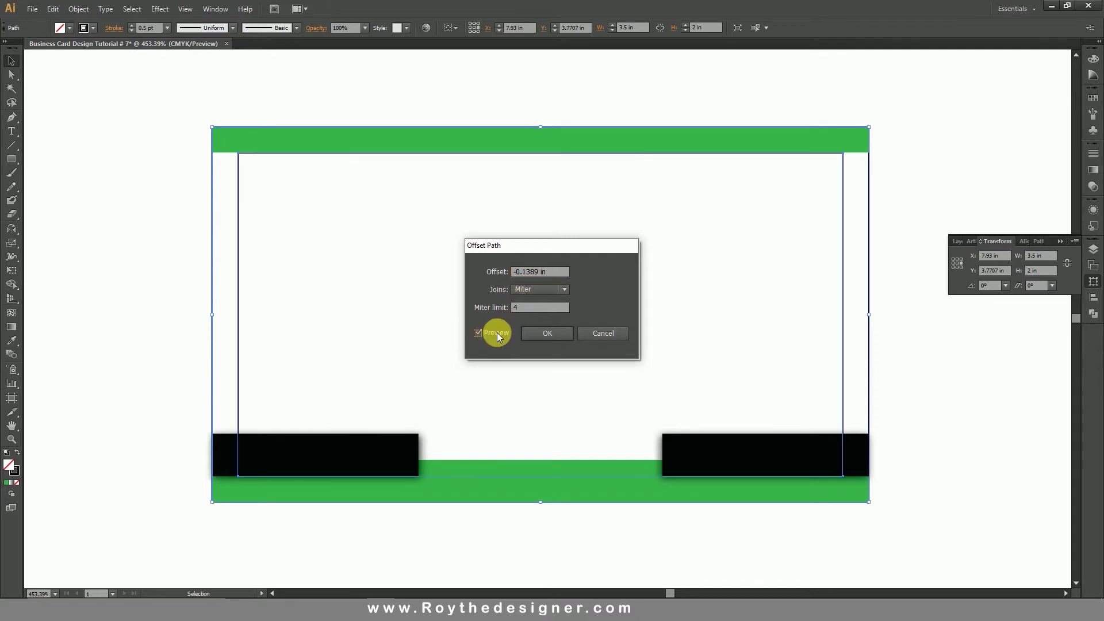
click(549, 335)
right_click(708, 295)
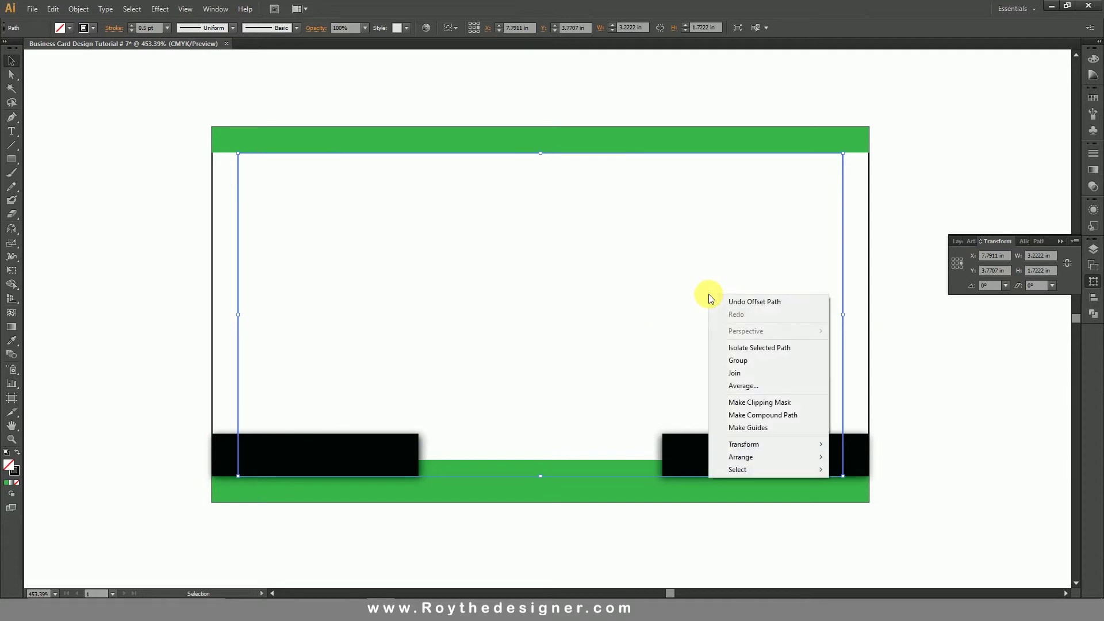
click(764, 428)
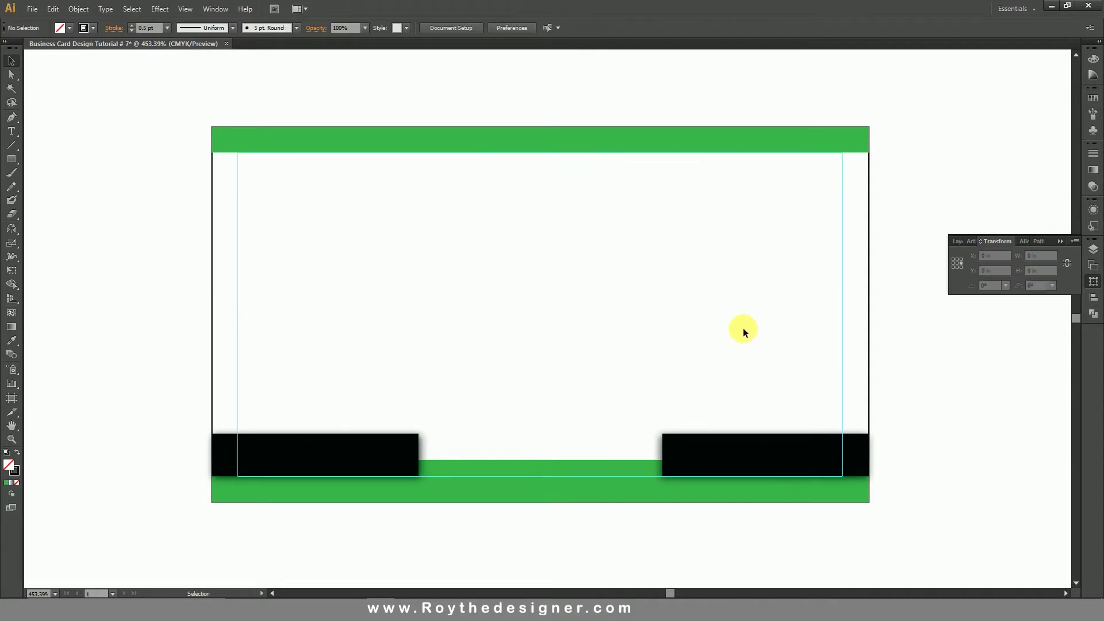
Open the Supporting file document in a second tab
key(ctrl+minus)
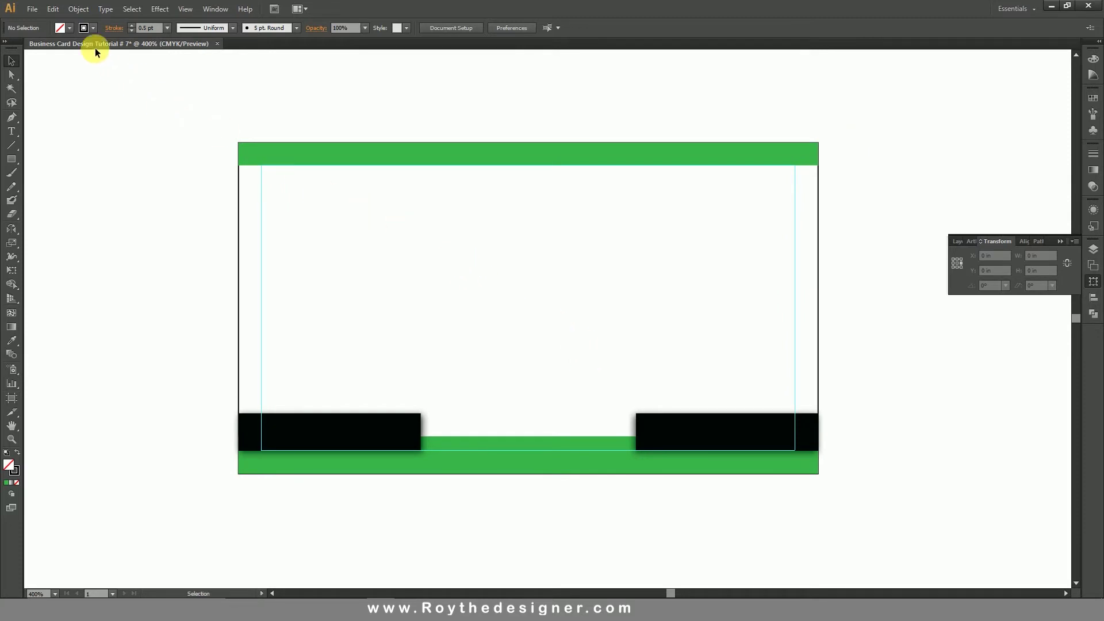
click(32, 9)
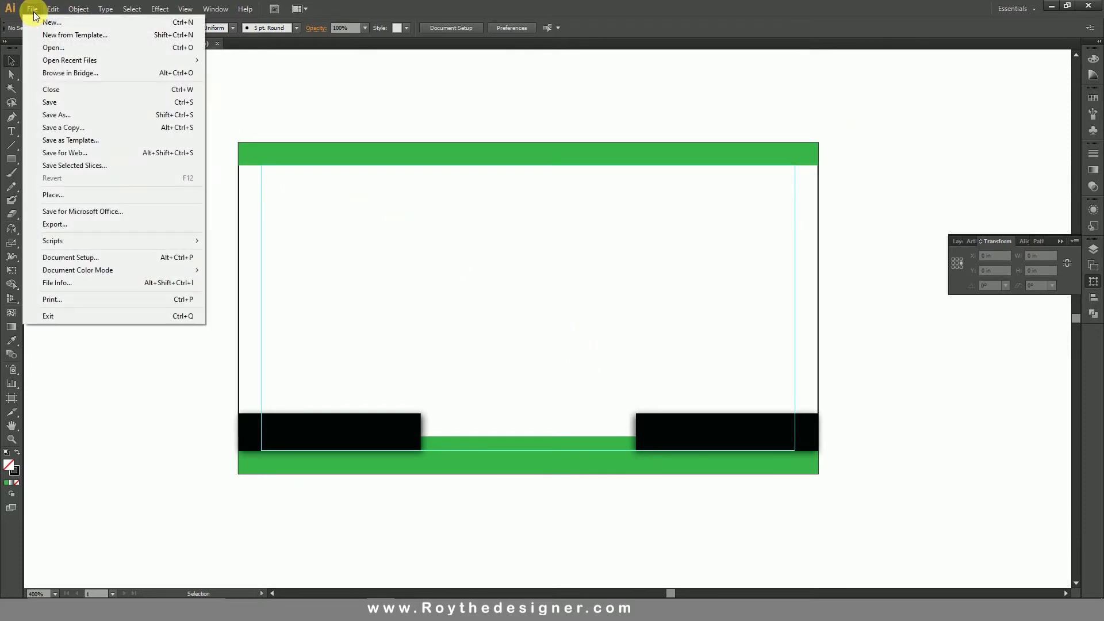
click(66, 47)
click(123, 201)
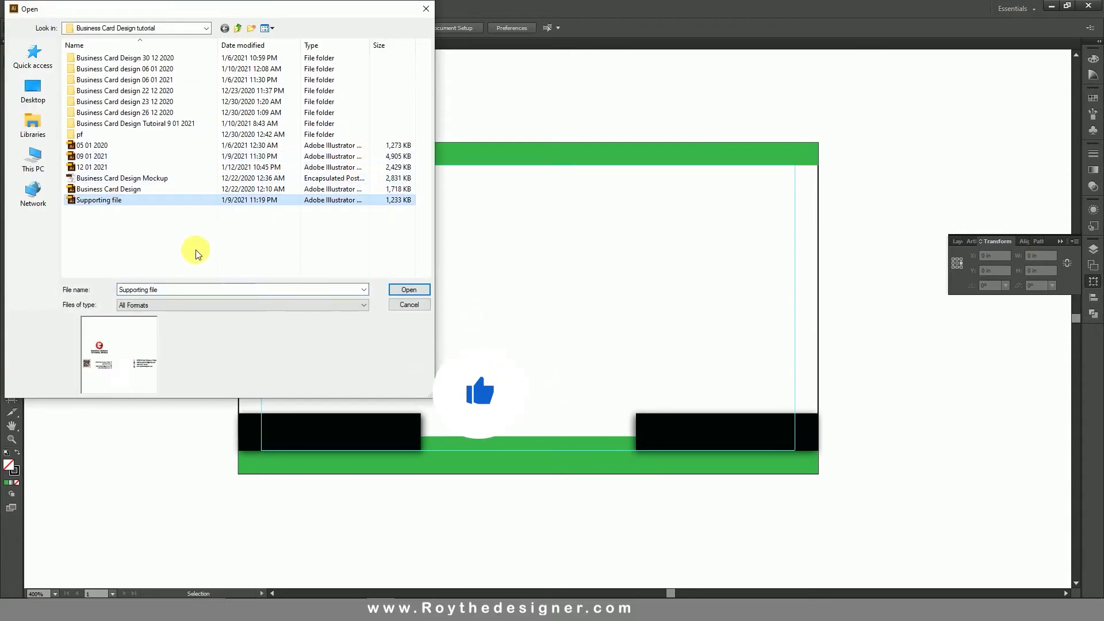
click(420, 293)
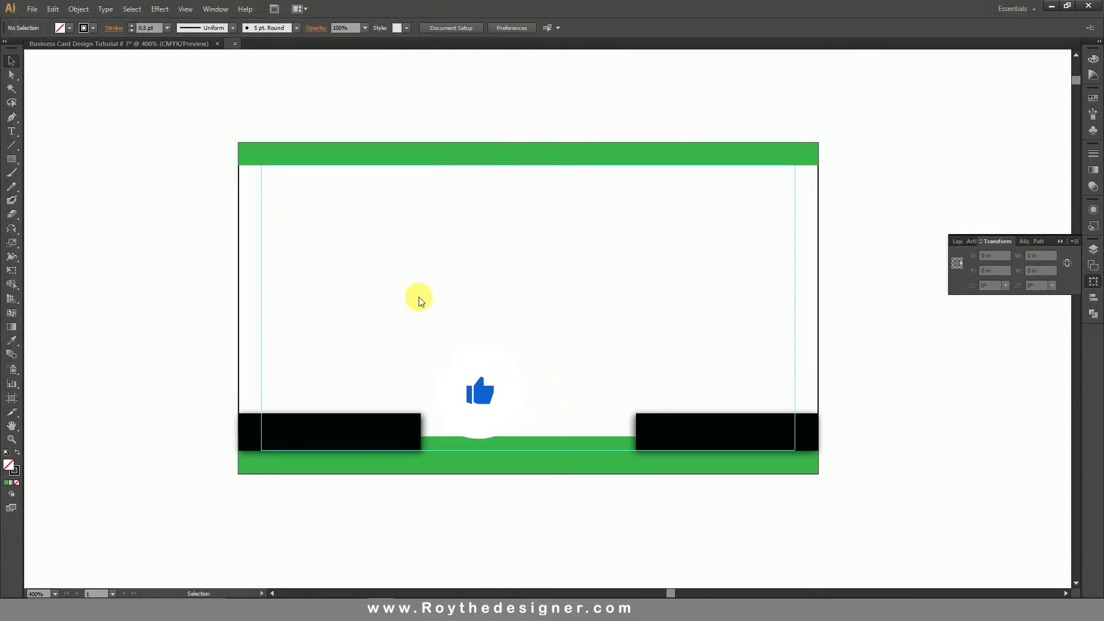
Copy the logo and right contact block from the Supporting file, then return to the business card
key(ctrl+minus)
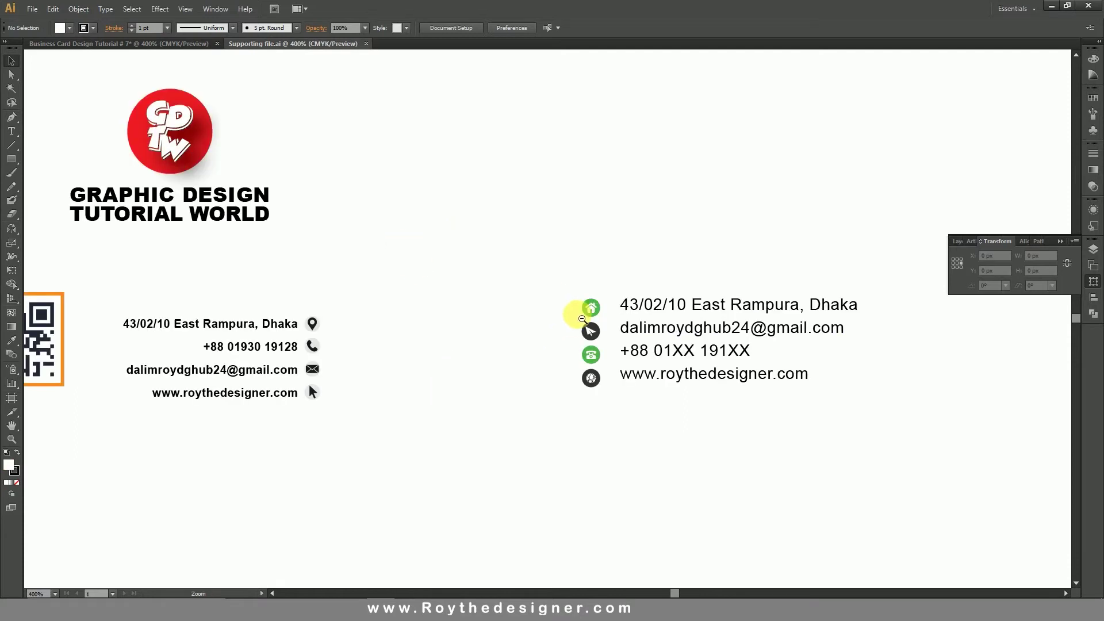
key(ctrl+minus)
click(279, 247)
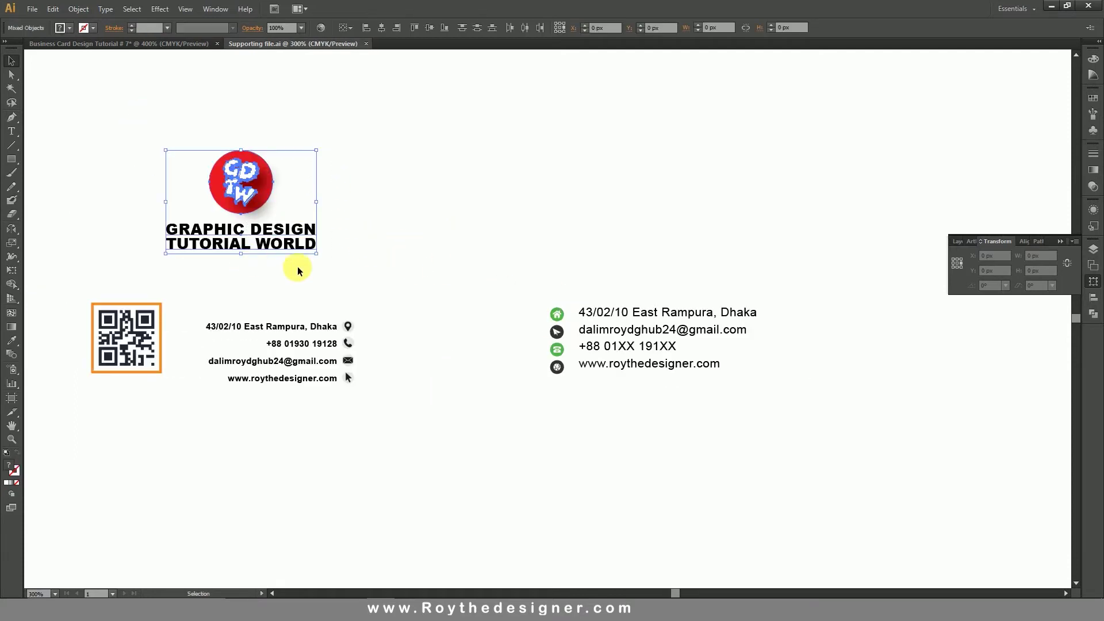
shift+click(557, 318)
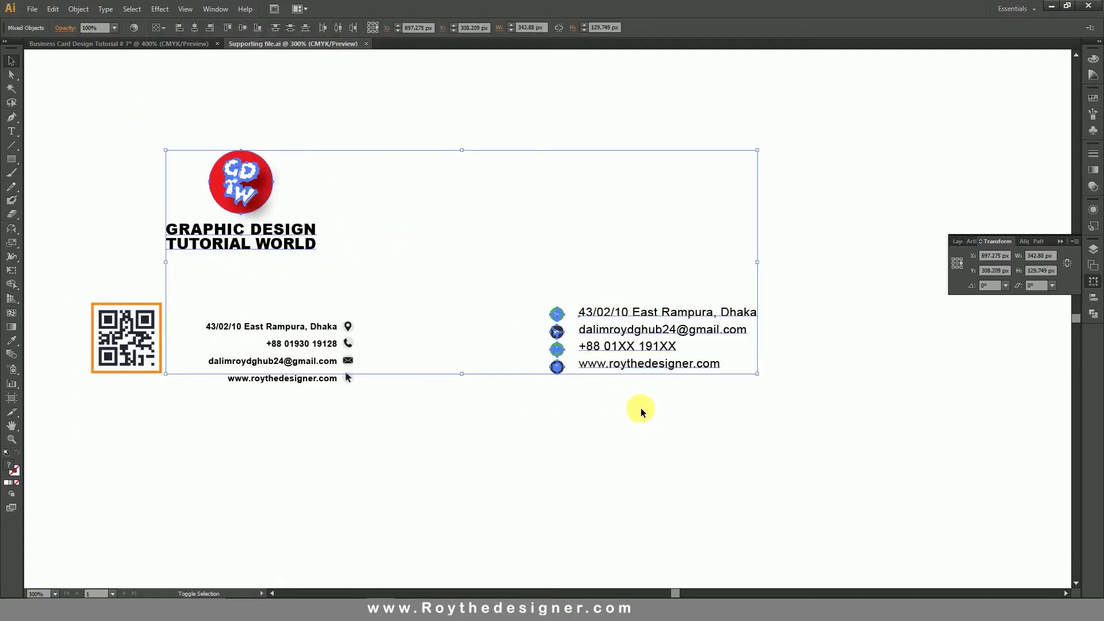
click(53, 12)
click(73, 60)
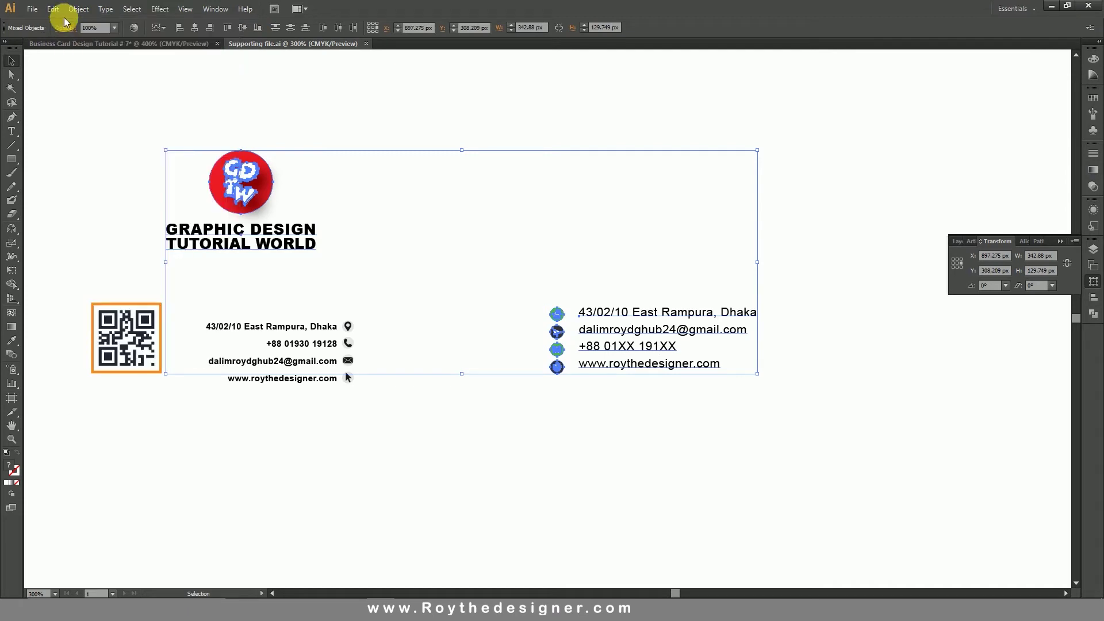
click(107, 43)
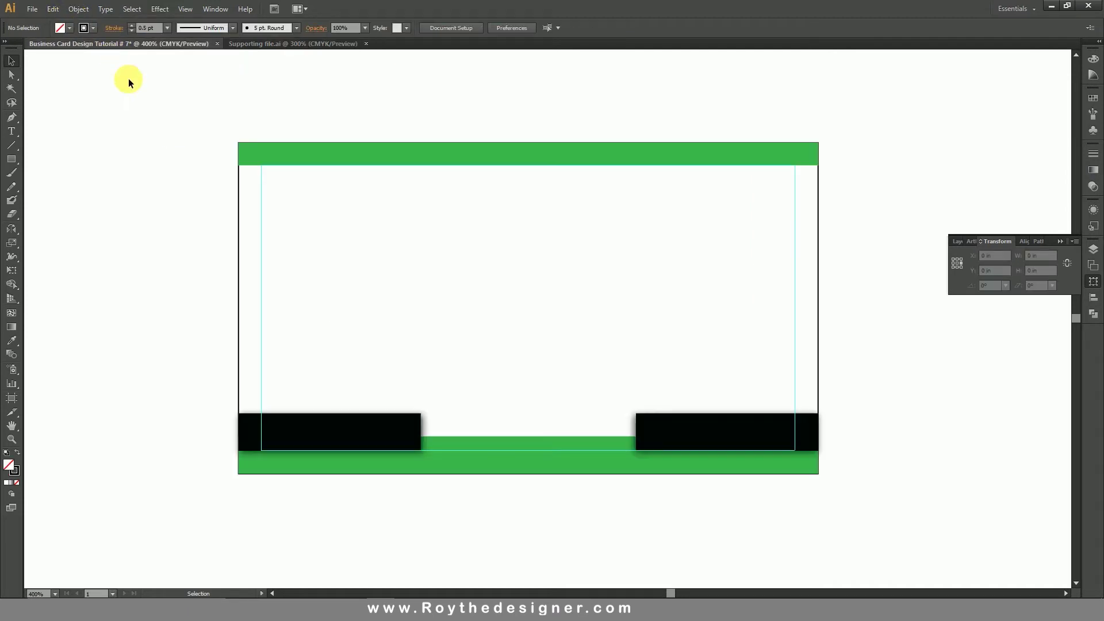
Paste the logo and contact details into the card document and move them beside the card
click(60, 9)
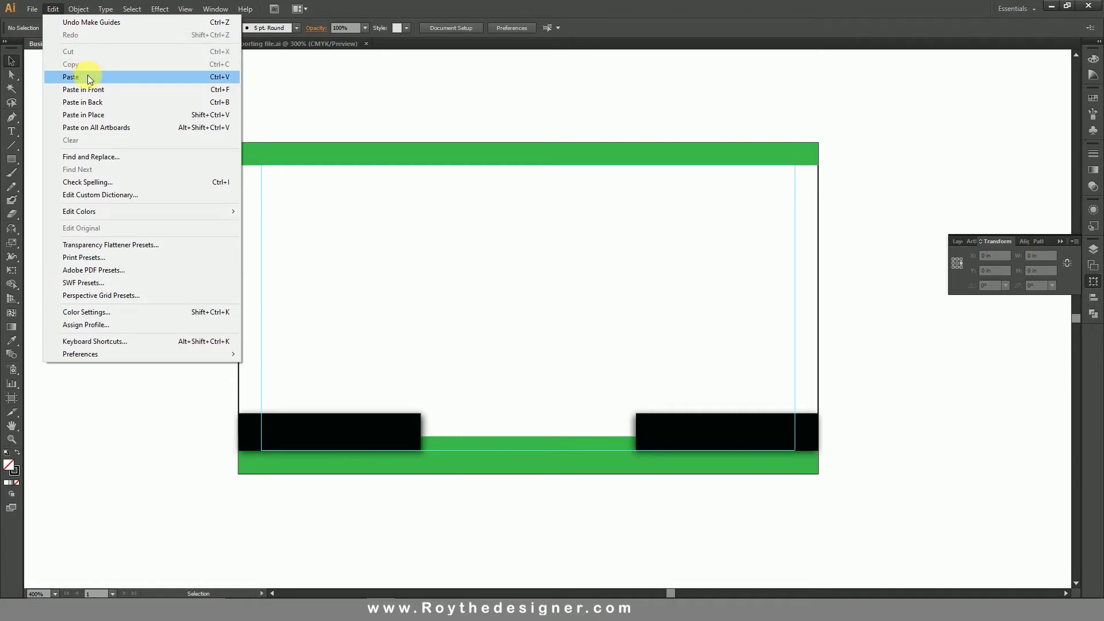
click(89, 76)
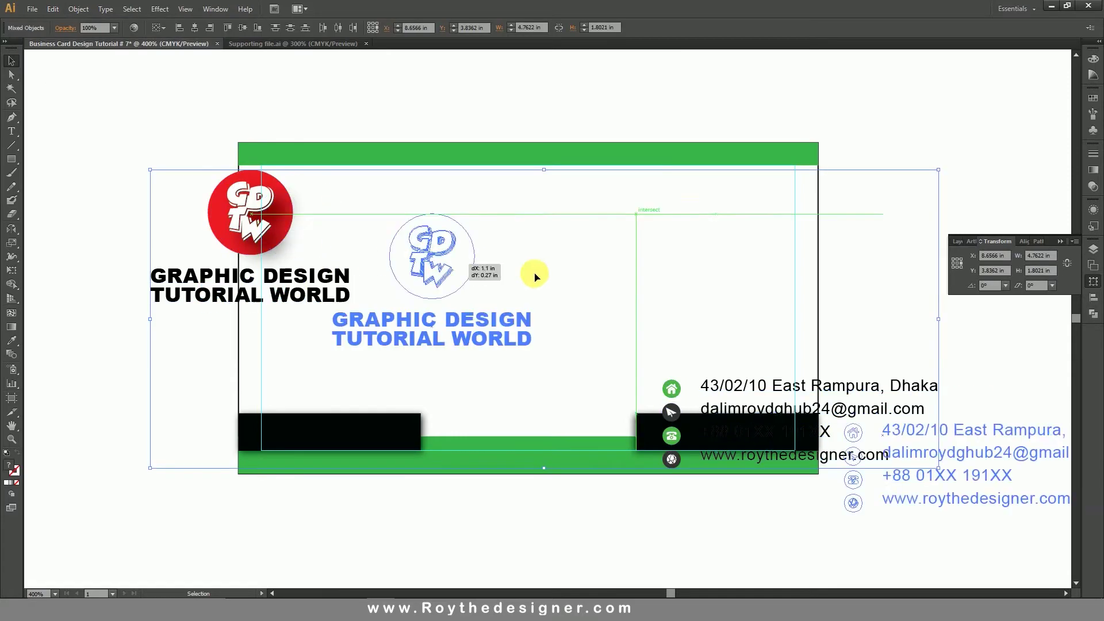
drag(321, 270, 580, 307)
scroll(536, 283, right, 5)
click(757, 343)
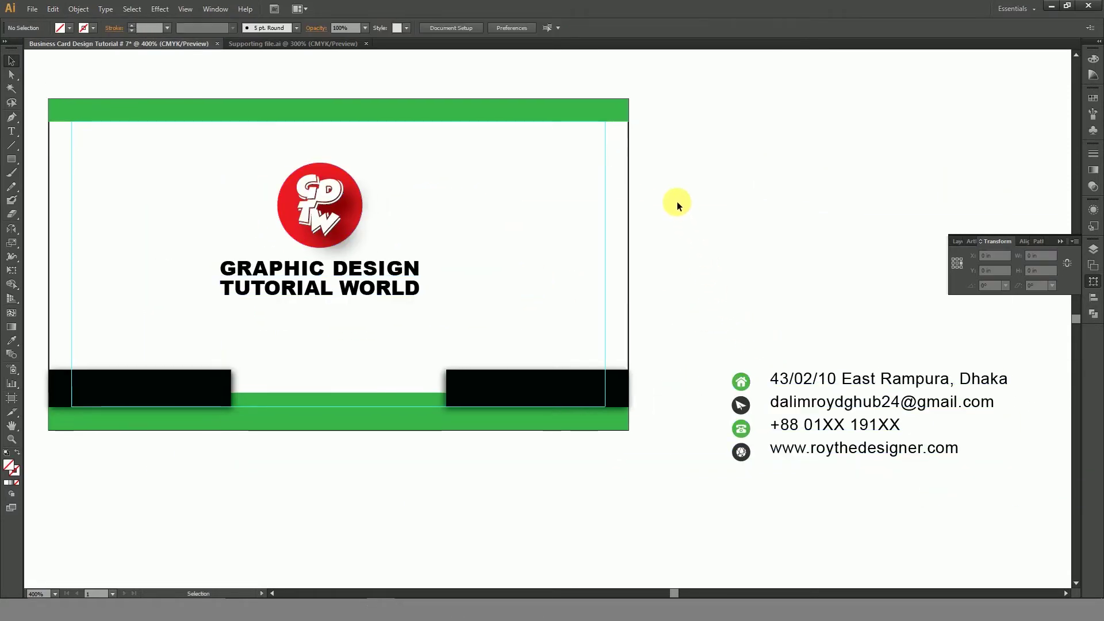
click(618, 222)
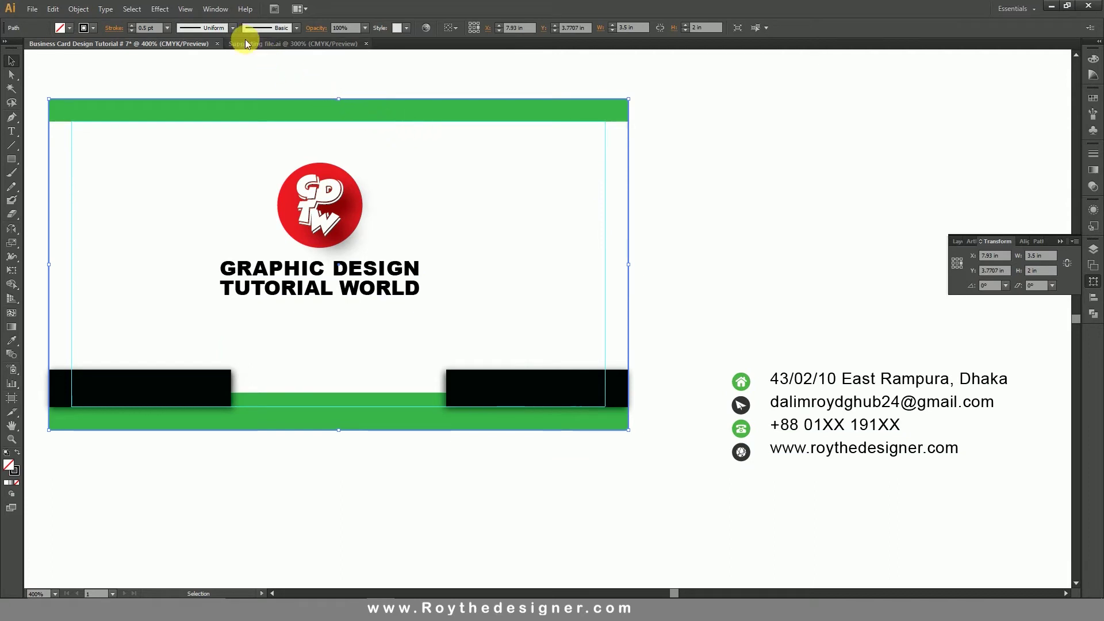
Show rulers, add a vertical guide at the card centre, and centre the logo and headline on it
click(185, 8)
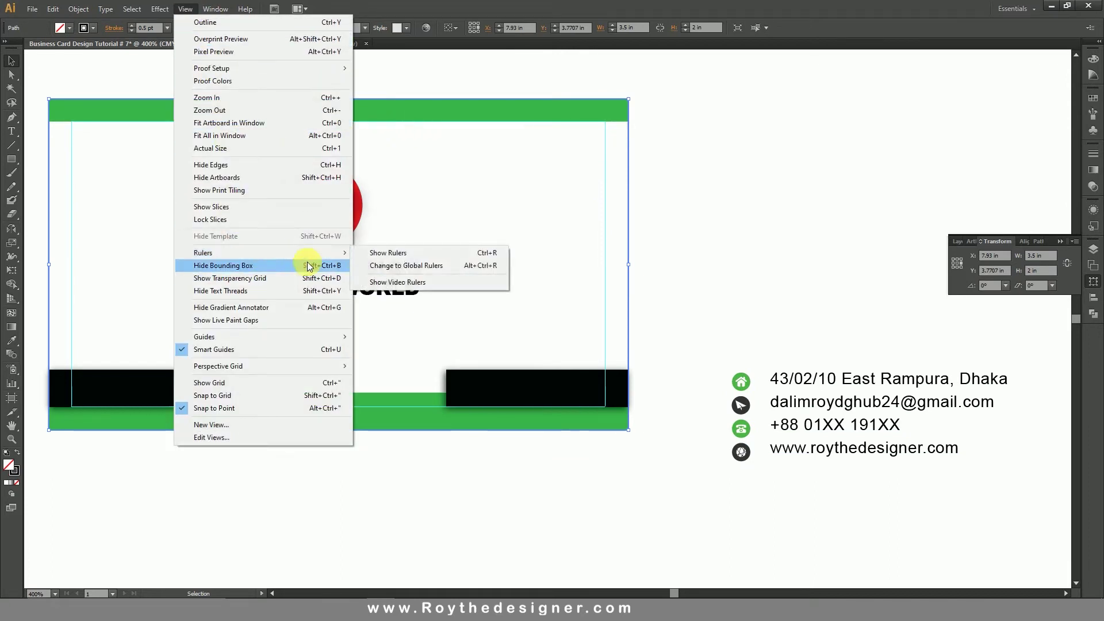
click(389, 252)
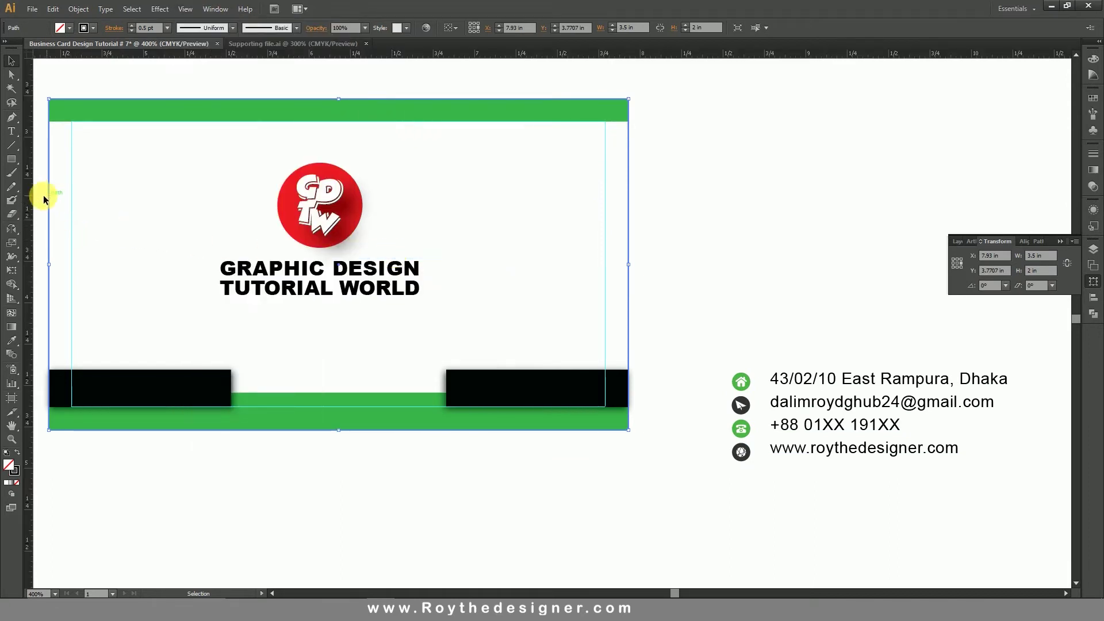
mouse_move(31, 196)
mouse_down()
mouse_move(340, 223)
mouse_move(338, 446)
mouse_up()
click(397, 270)
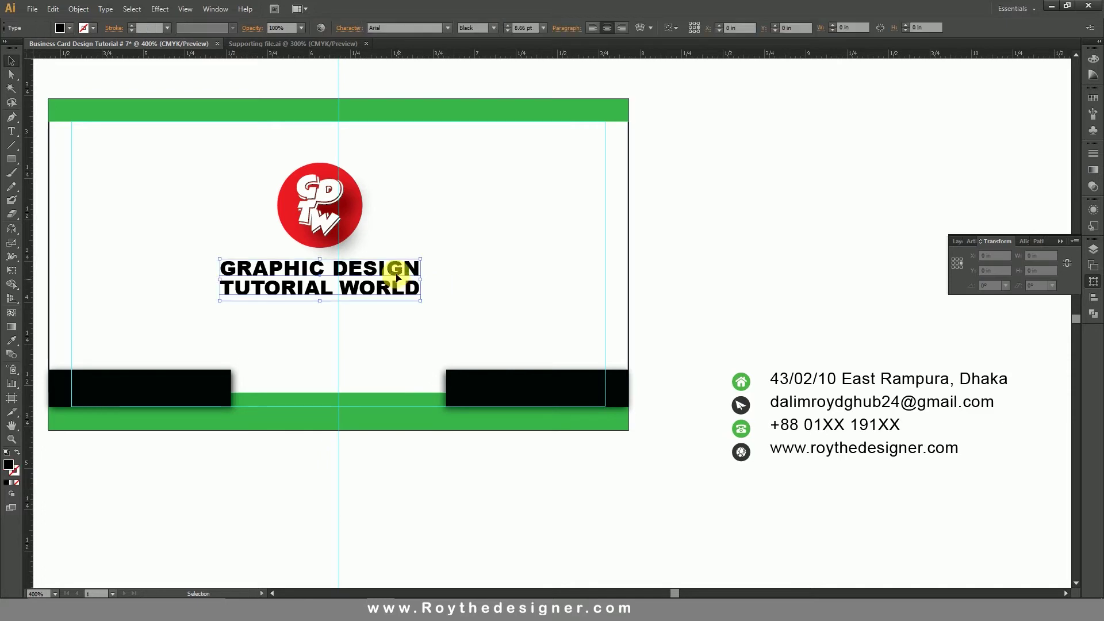
shift+click(344, 210)
mouse_move(352, 205)
mouse_down()
mouse_move(371, 204)
mouse_move(368, 192)
mouse_up()
click(504, 307)
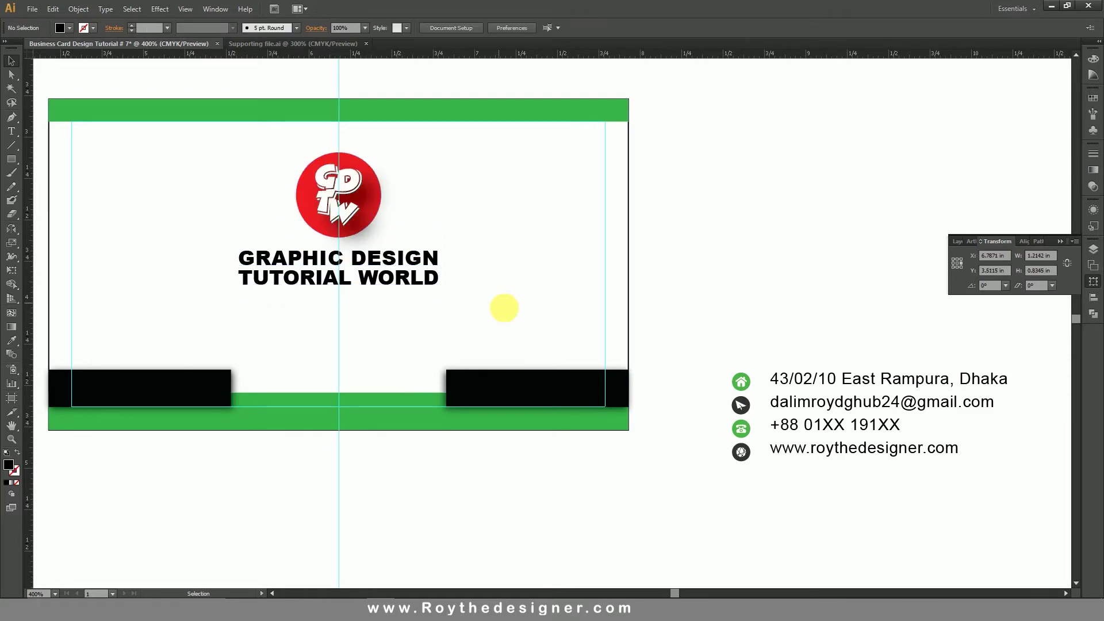
click(809, 464)
triple_click(811, 459)
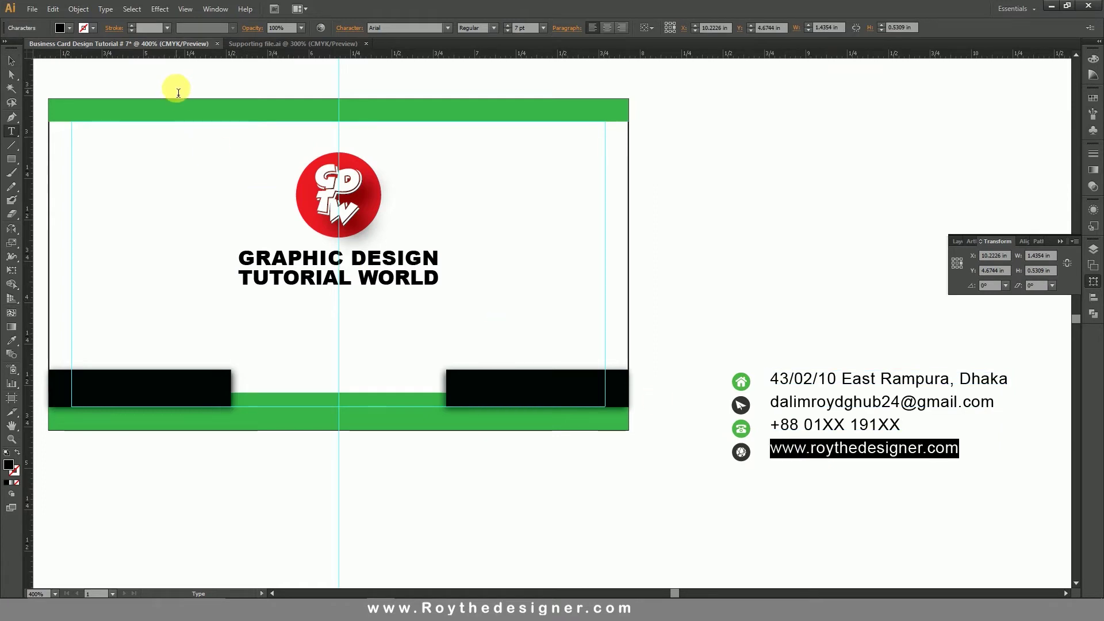
Copy the website address and paste it as a new text line near the card's bottom
click(52, 8)
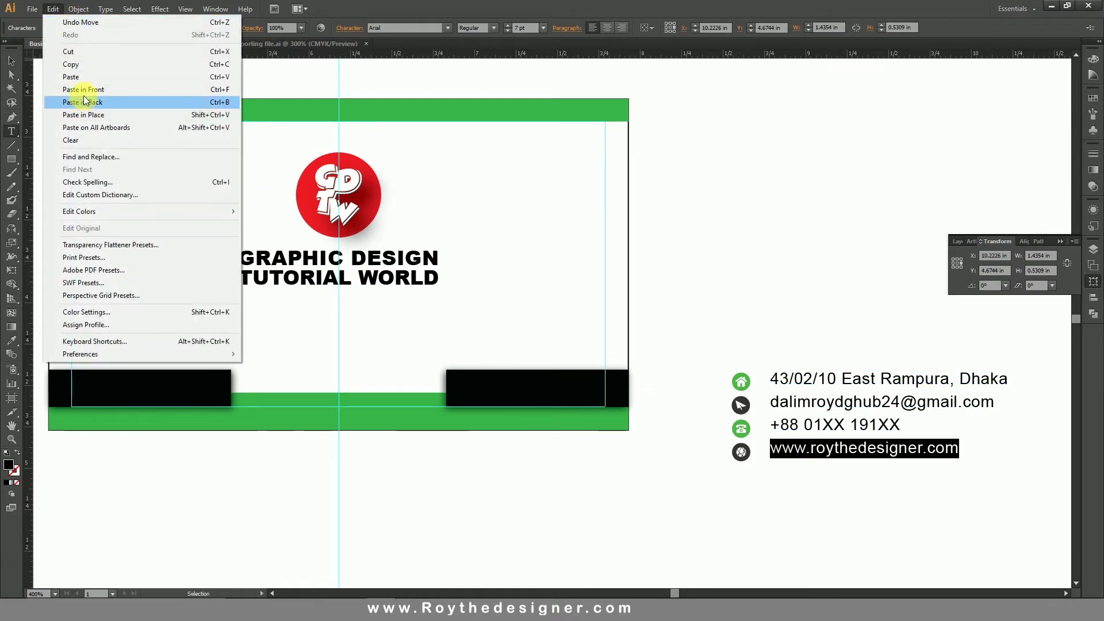
click(86, 65)
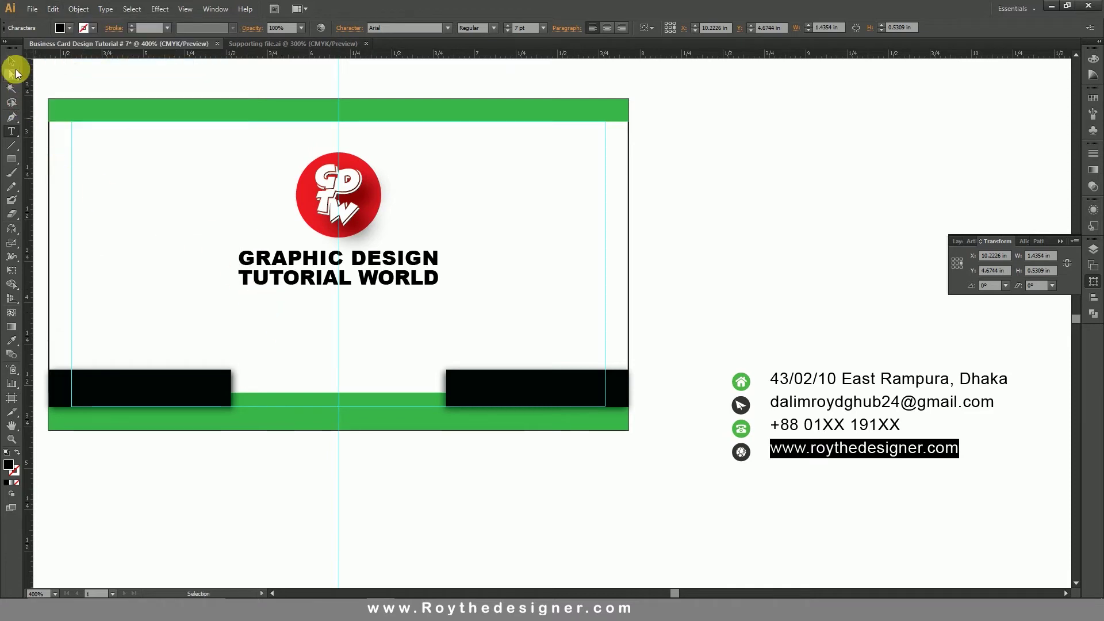
click(16, 71)
click(11, 132)
click(276, 351)
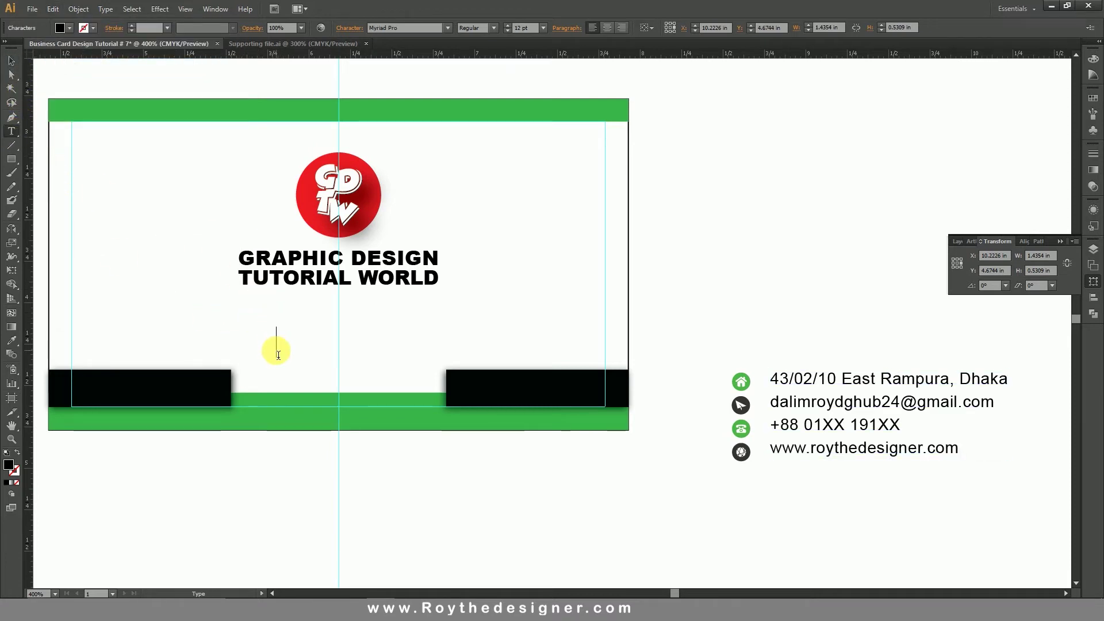
right_click(277, 355)
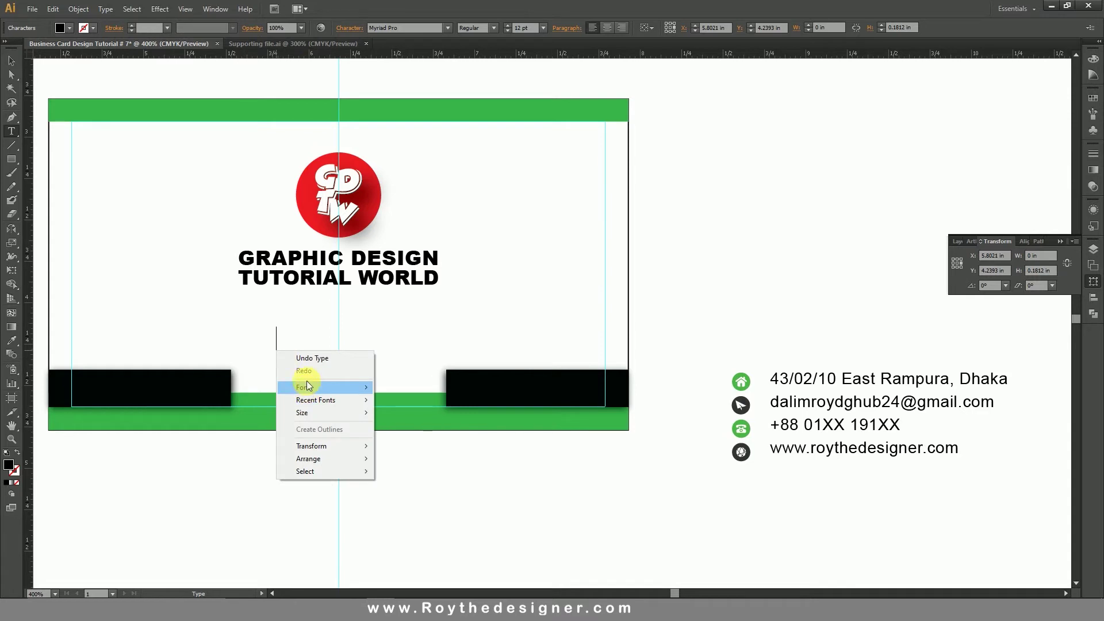
click(279, 319)
key(ctrl+v)
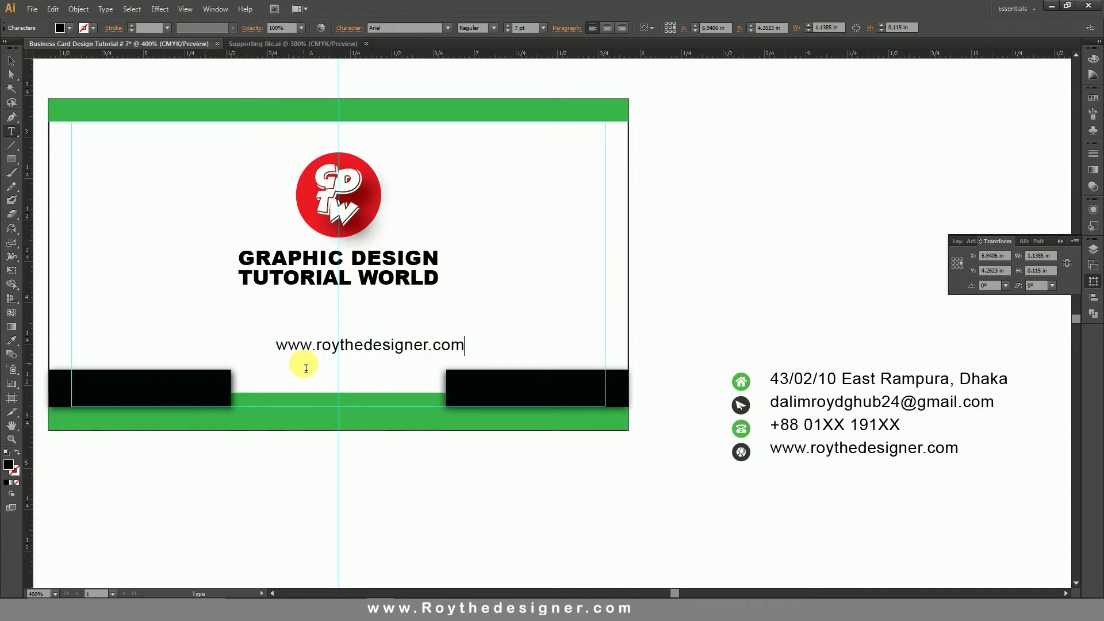
click(11, 60)
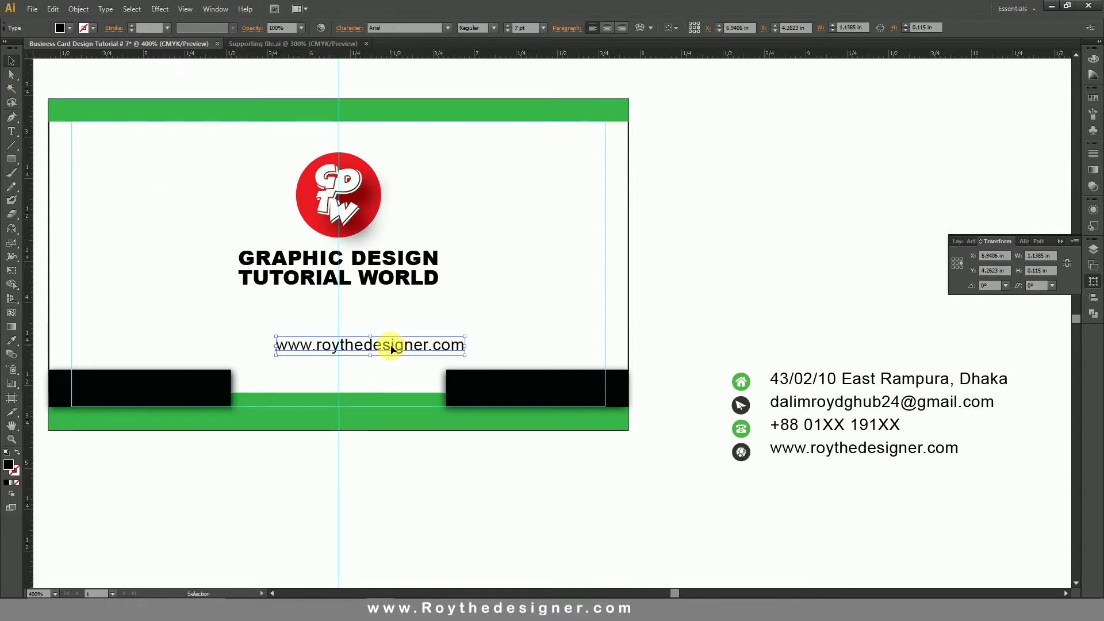
Centre-align the website text and position it between the two black bars
click(622, 28)
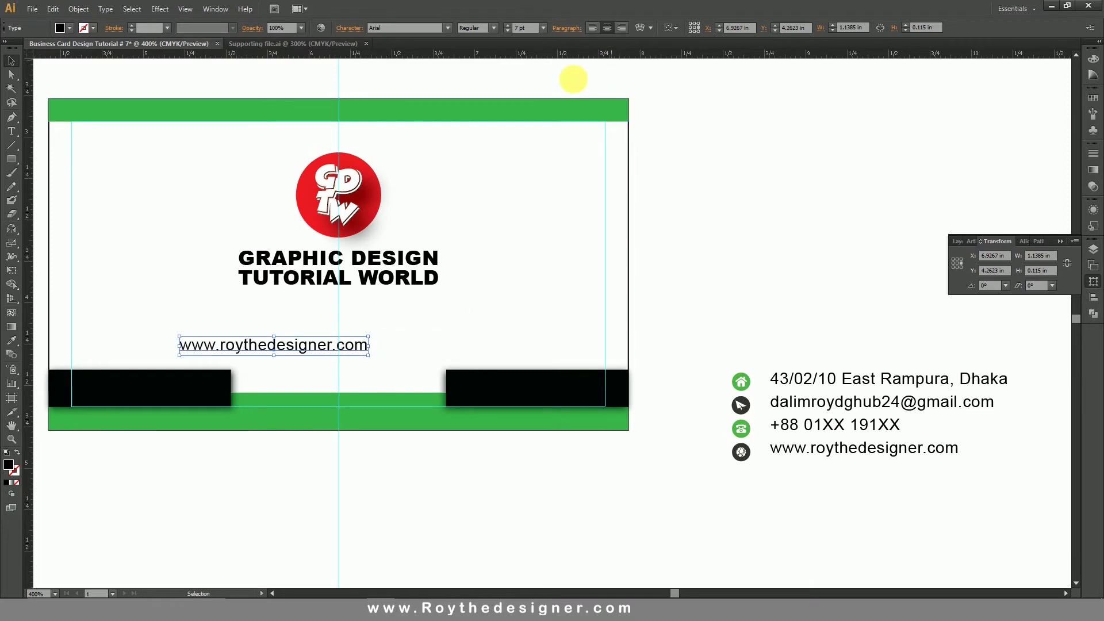
drag(356, 348, 418, 370)
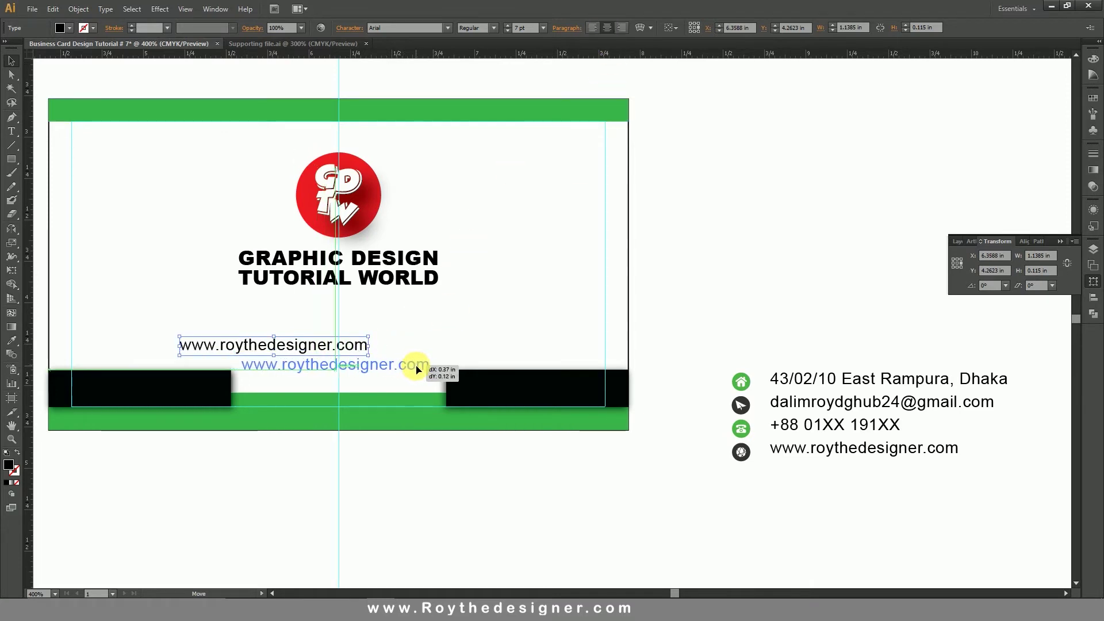
click(423, 346)
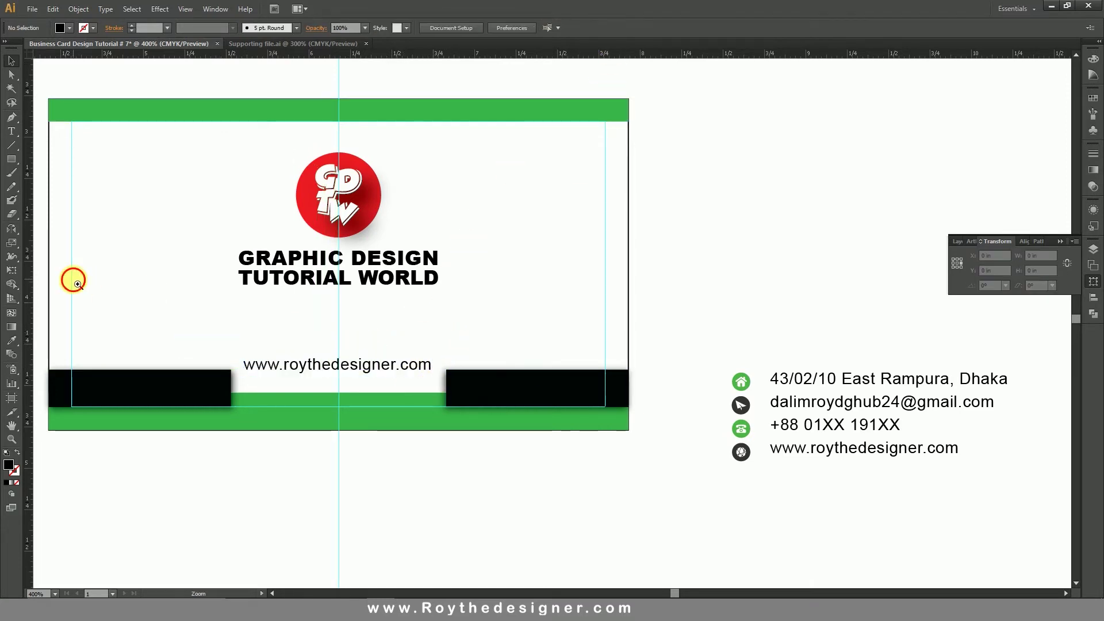
drag(71, 278, 629, 493)
drag(591, 288, 604, 312)
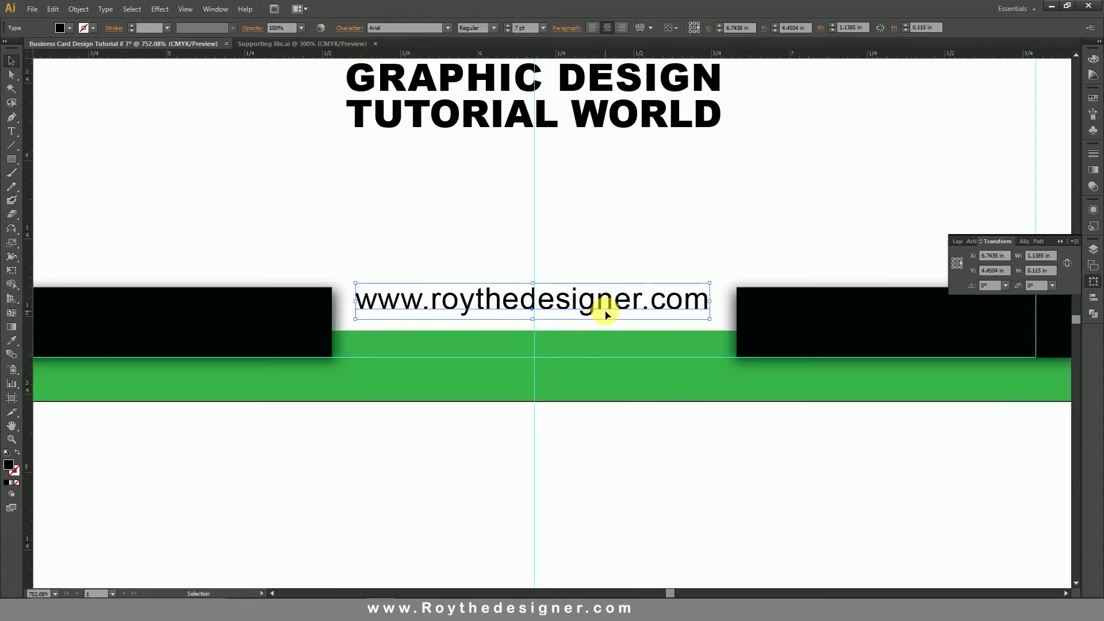
click(596, 247)
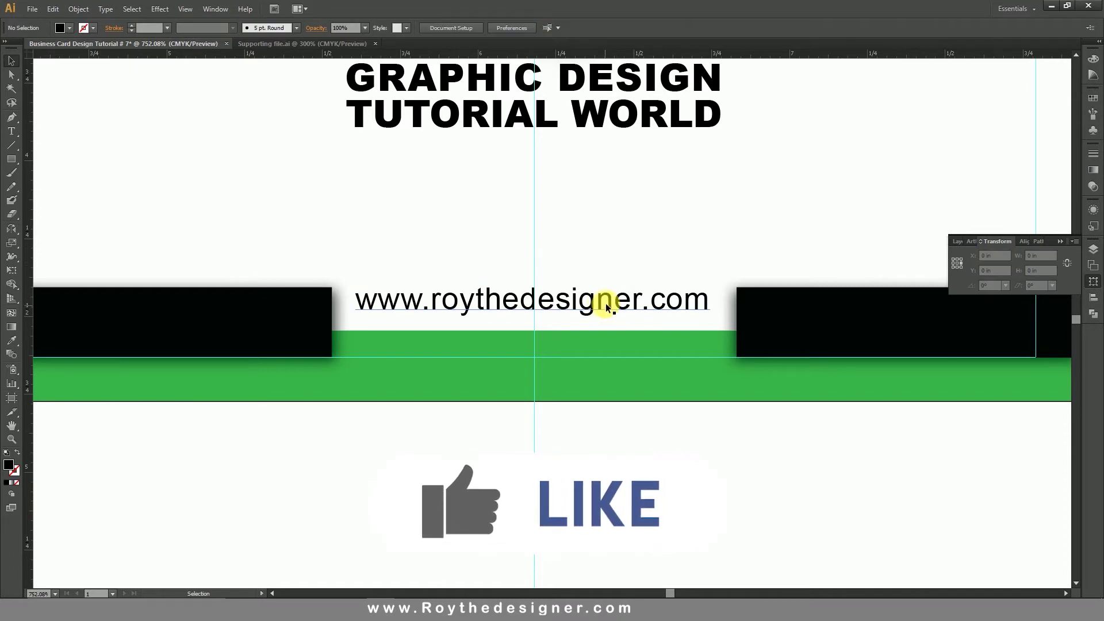
scroll(591, 321, down, 1)
scroll(646, 239, down, 1)
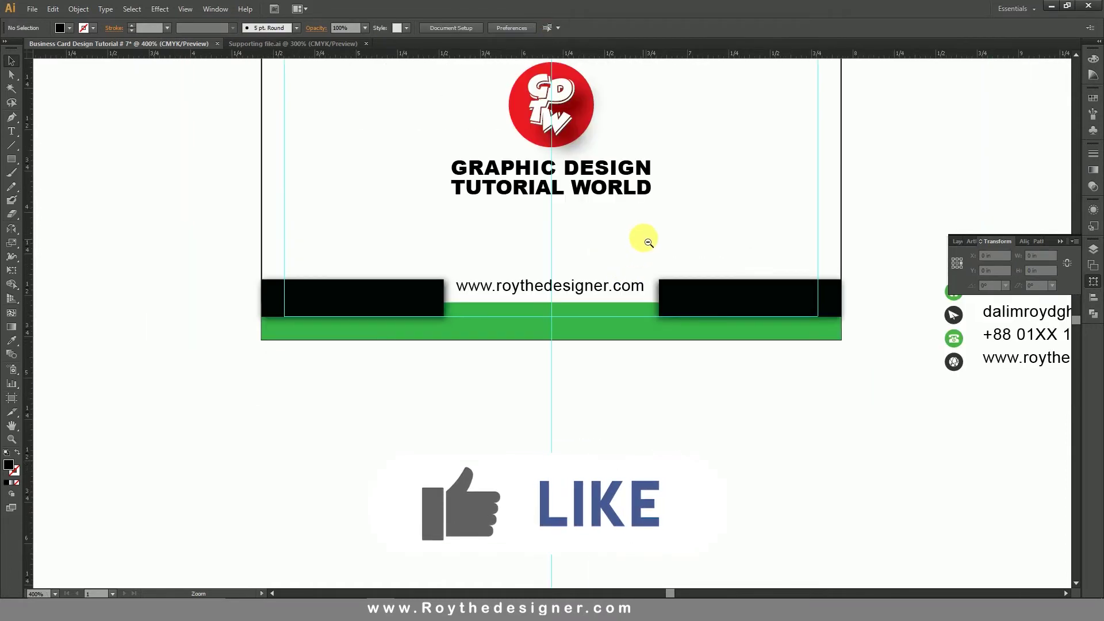
scroll(670, 337, down, 1)
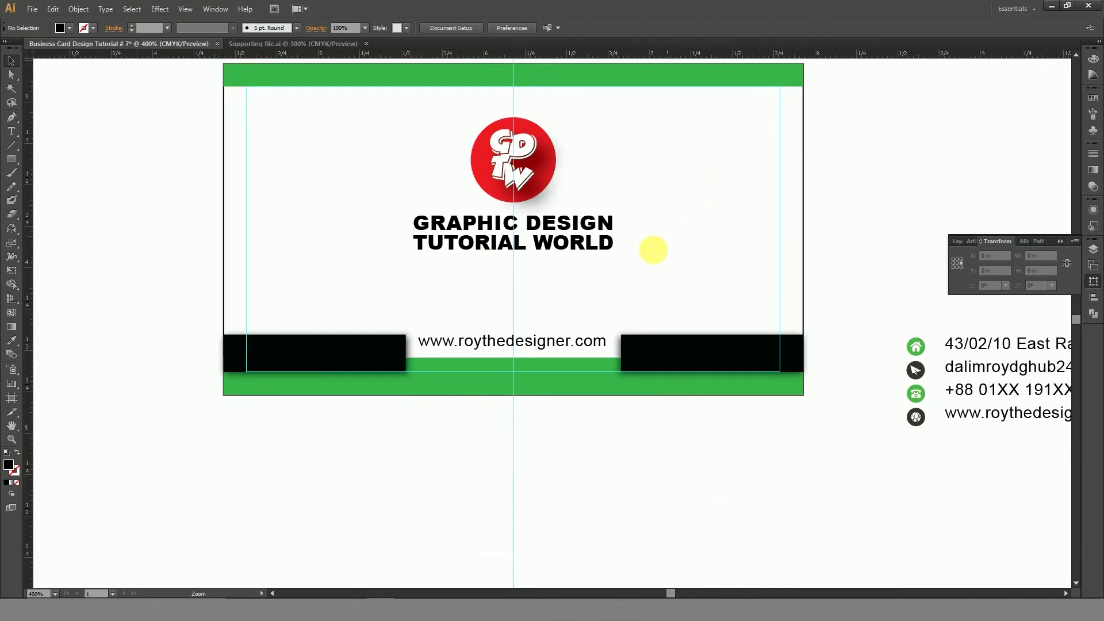
scroll(654, 247, down, 1)
scroll(665, 276, down, 1)
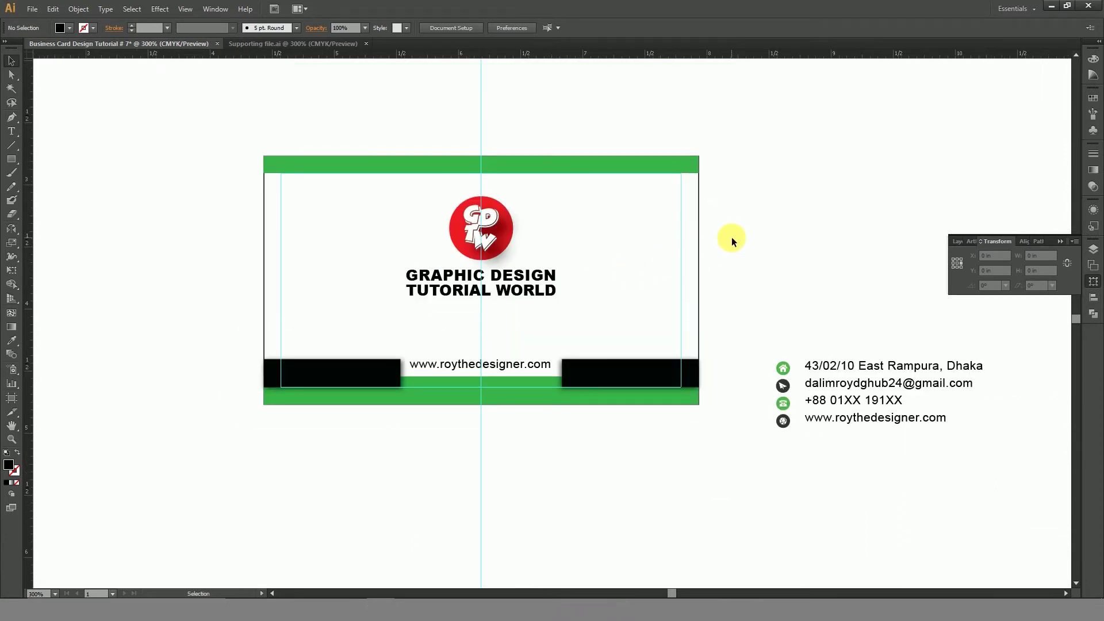
Copy the front card rectangle and paste a copy in front
drag(700, 266, 698, 264)
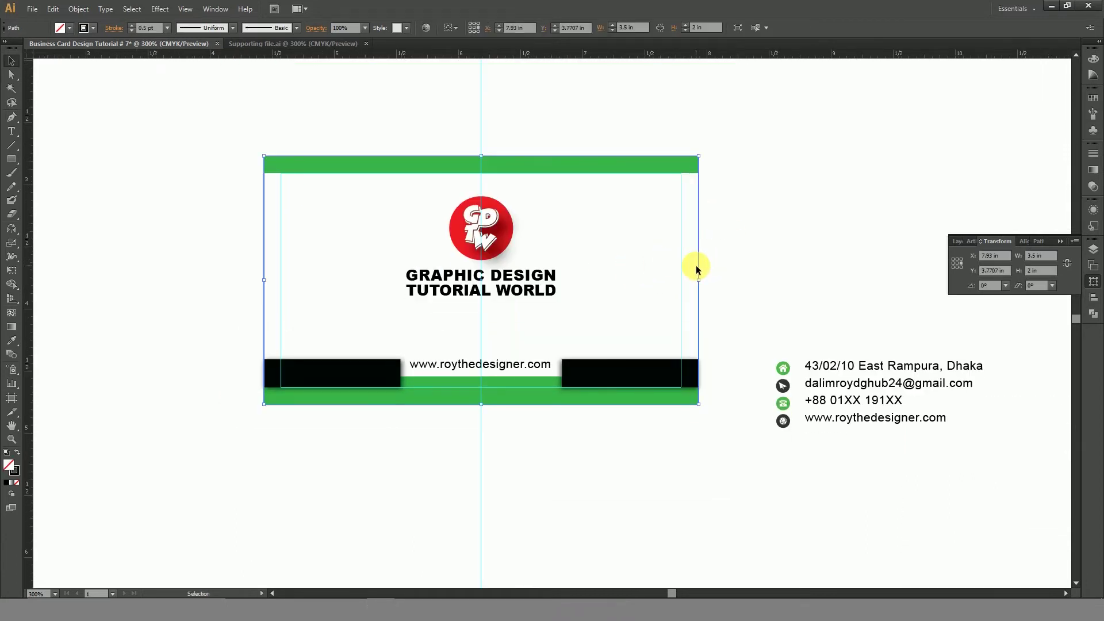
click(80, 9)
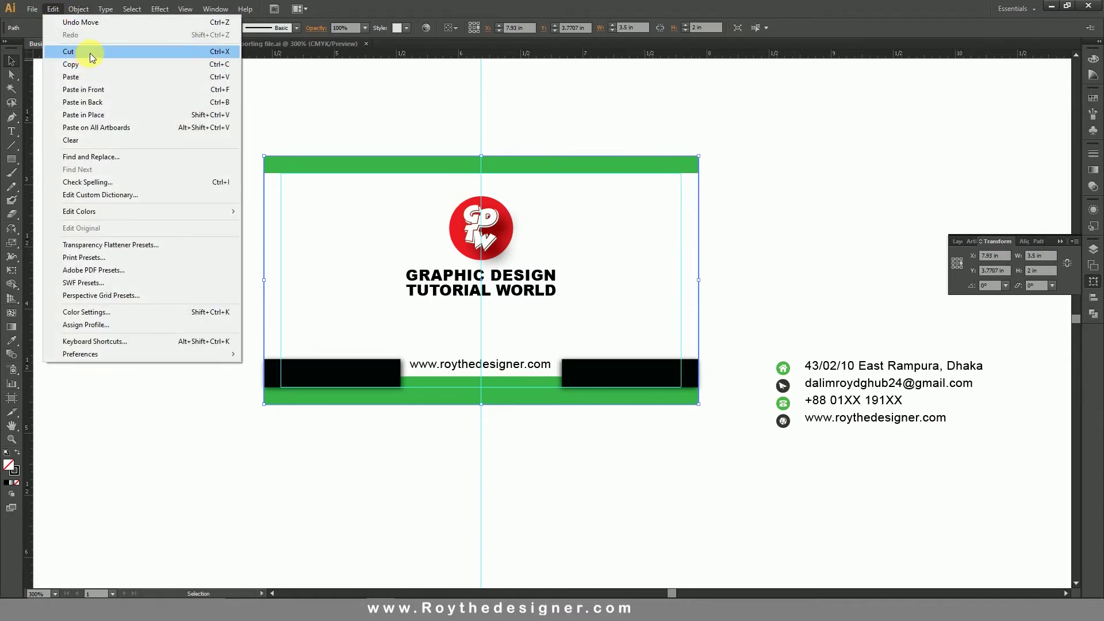
click(92, 65)
click(53, 9)
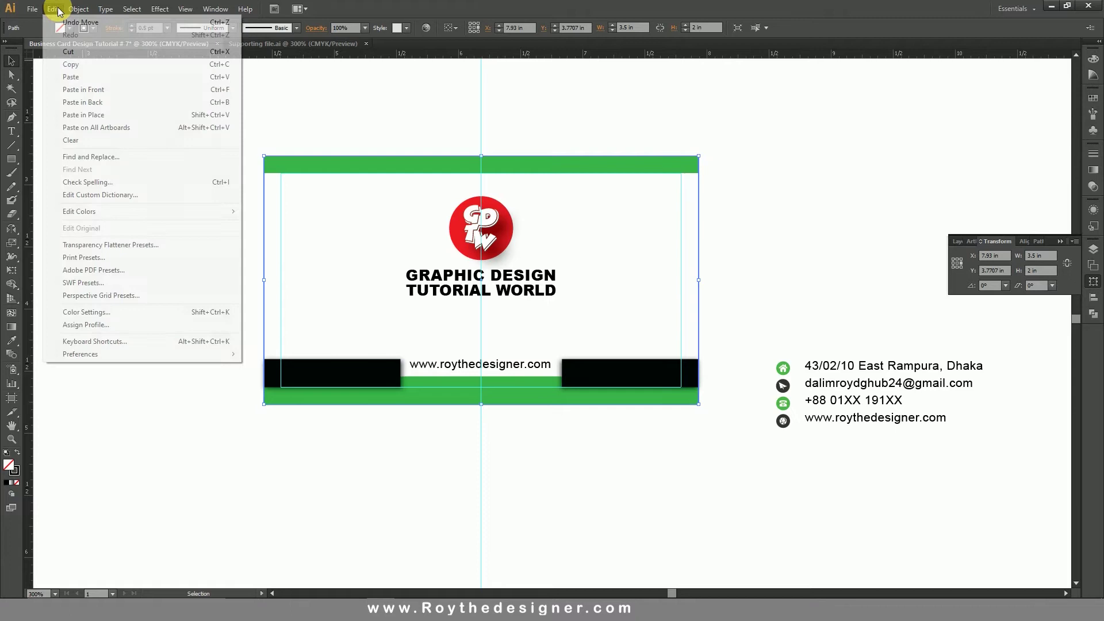
click(105, 90)
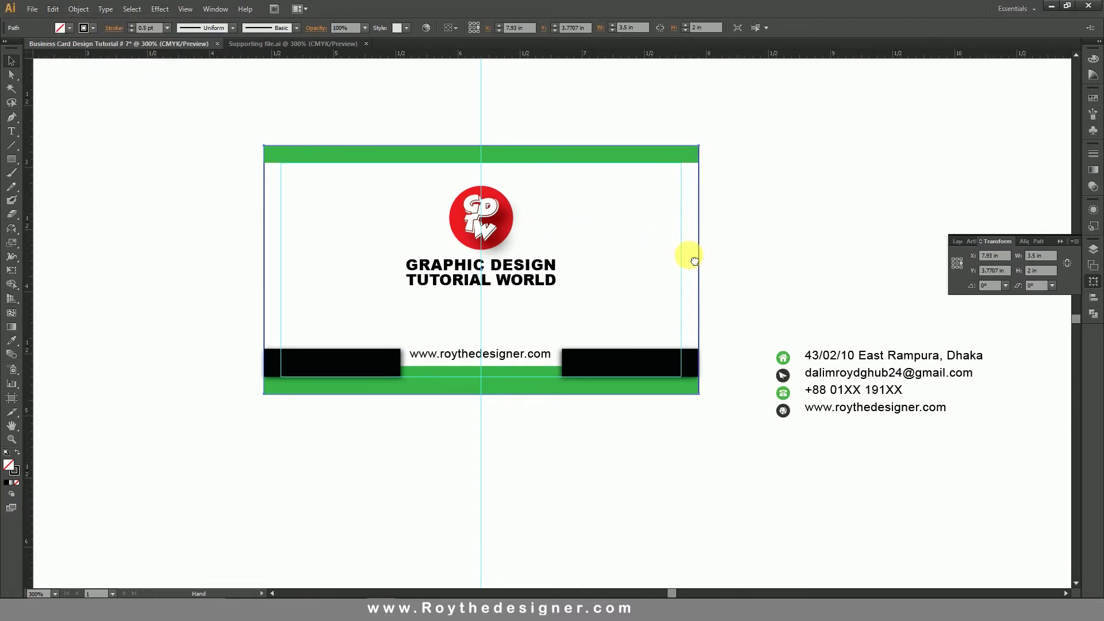
Move the rectangle copy below the front card, leaving a small gap
scroll(693, 257, down, 3)
drag(699, 167, 708, 444)
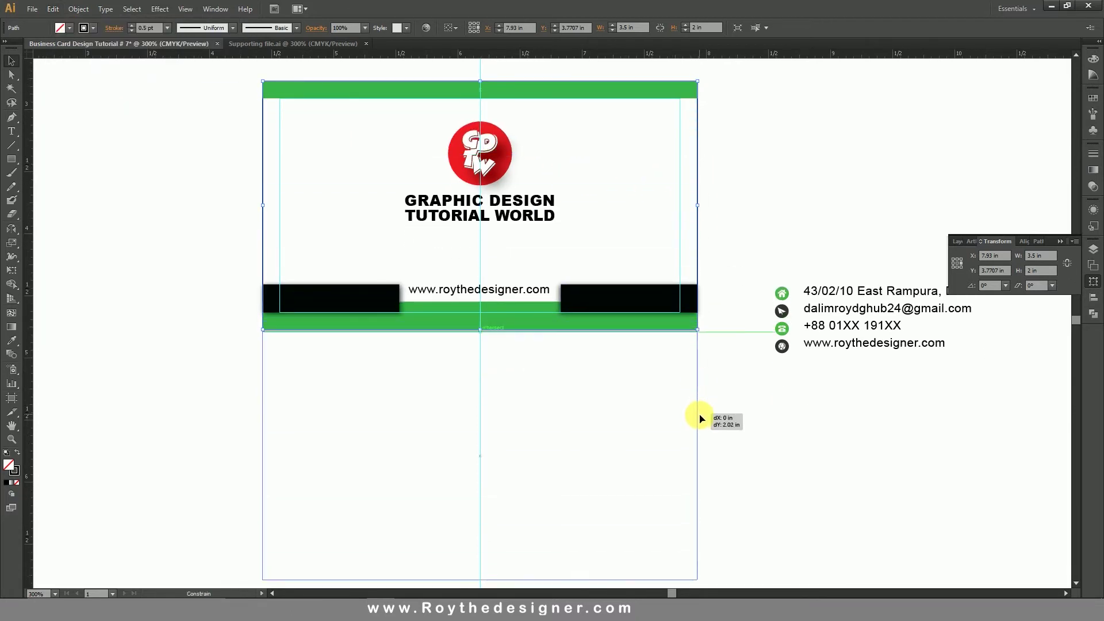
scroll(707, 445, down, 3)
scroll(739, 357, down, 3)
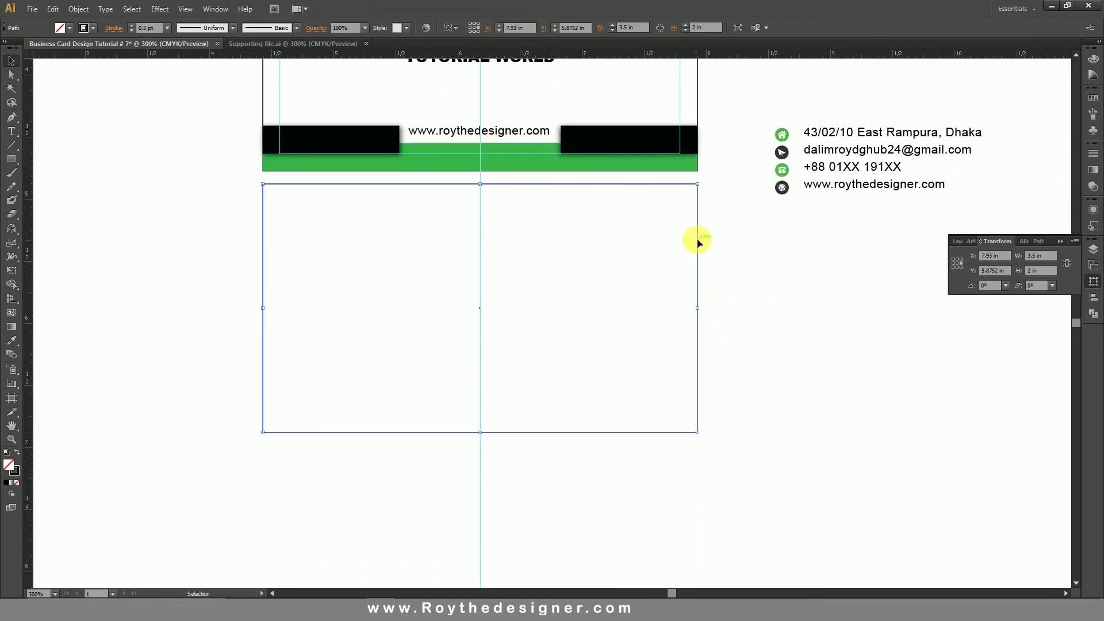
drag(700, 242, 701, 252)
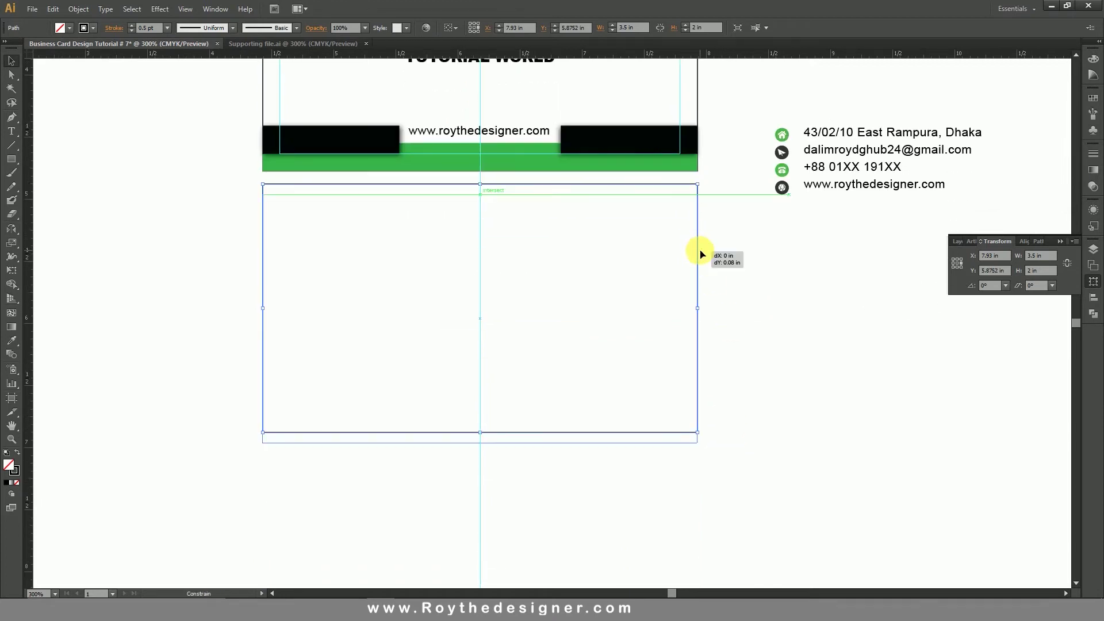
click(762, 269)
scroll(763, 269, up, 3)
click(665, 375)
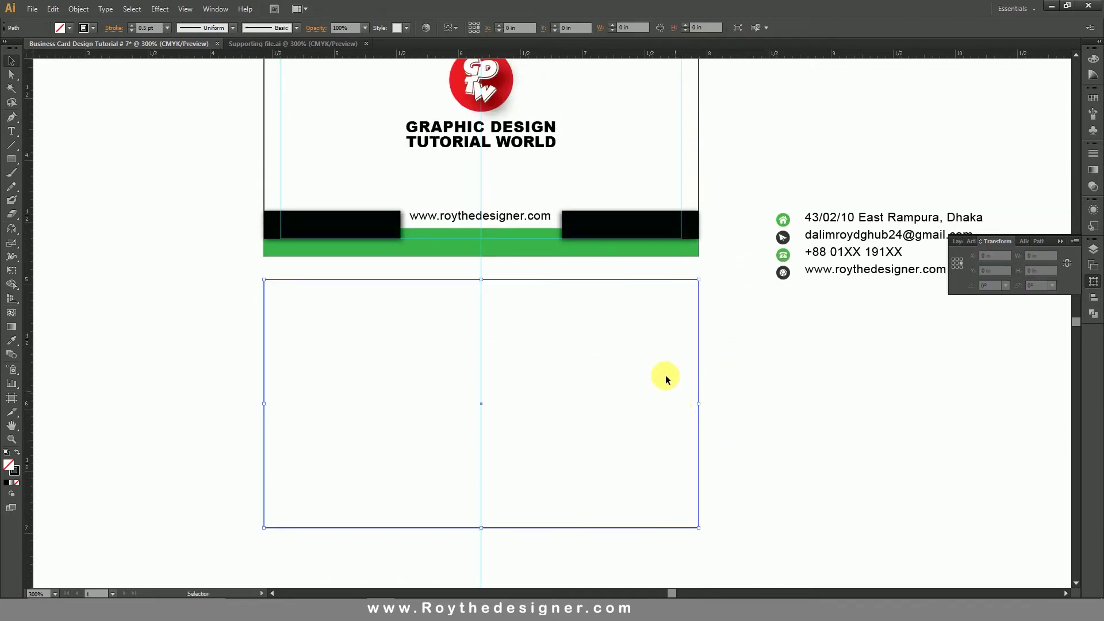
click(79, 9)
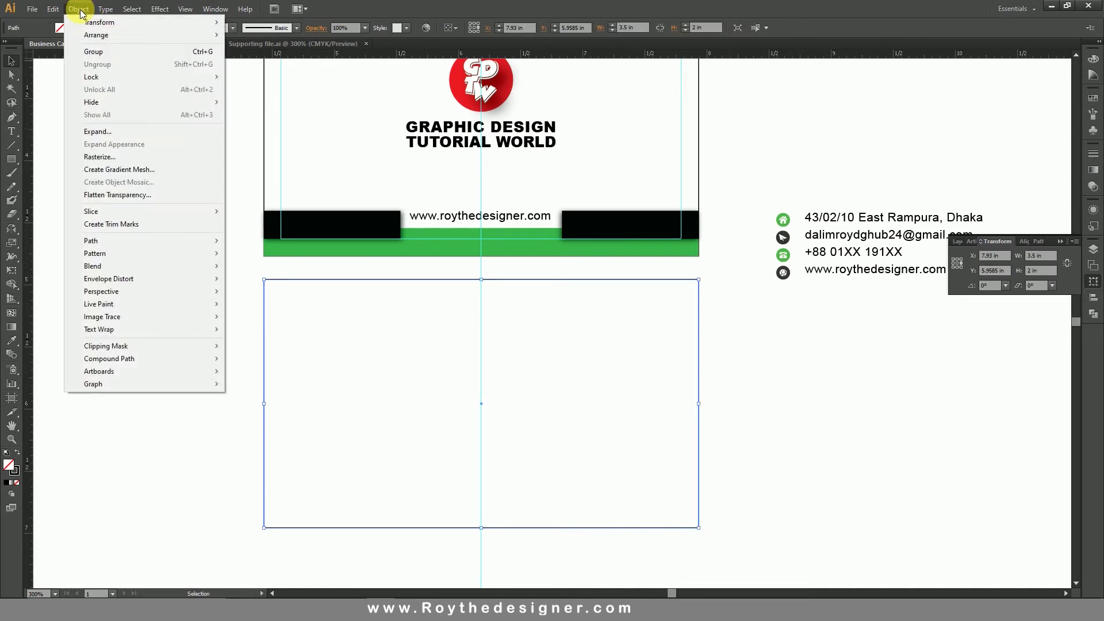
click(281, 315)
click(224, 271)
Draw a full-height black rectangle about 1.64 in wide over the back card's left side
click(12, 159)
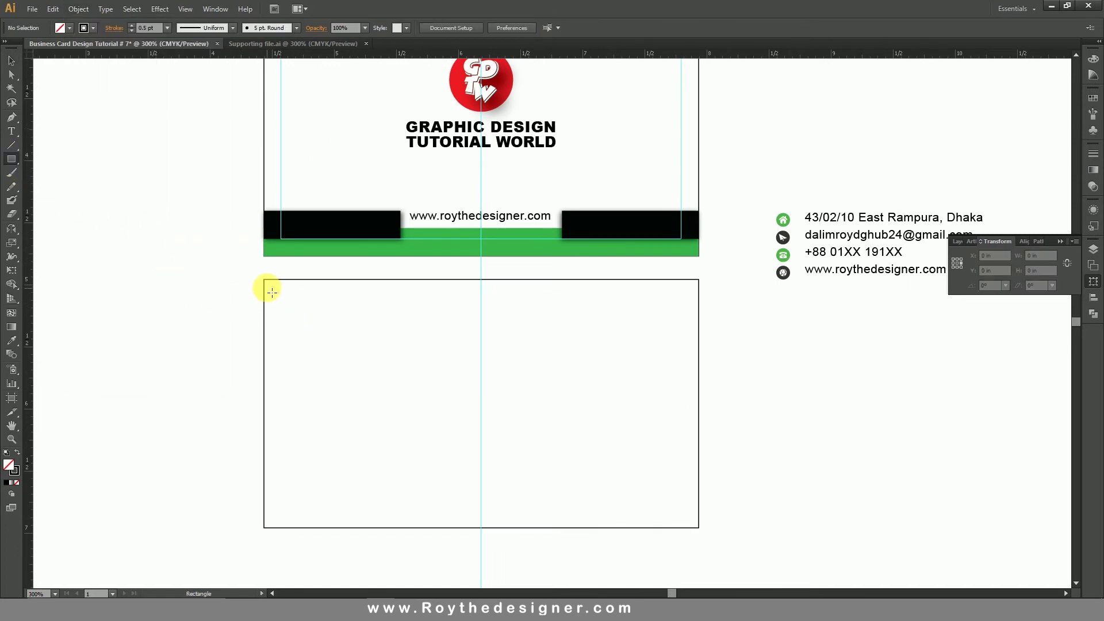
drag(264, 280, 420, 490)
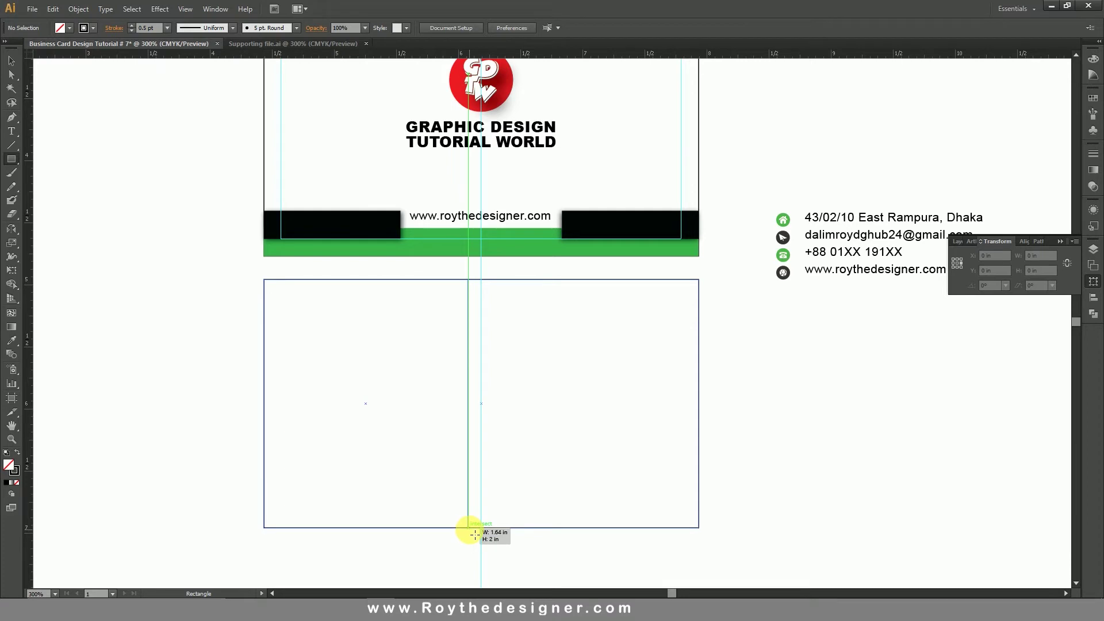
drag(471, 533, 468, 529)
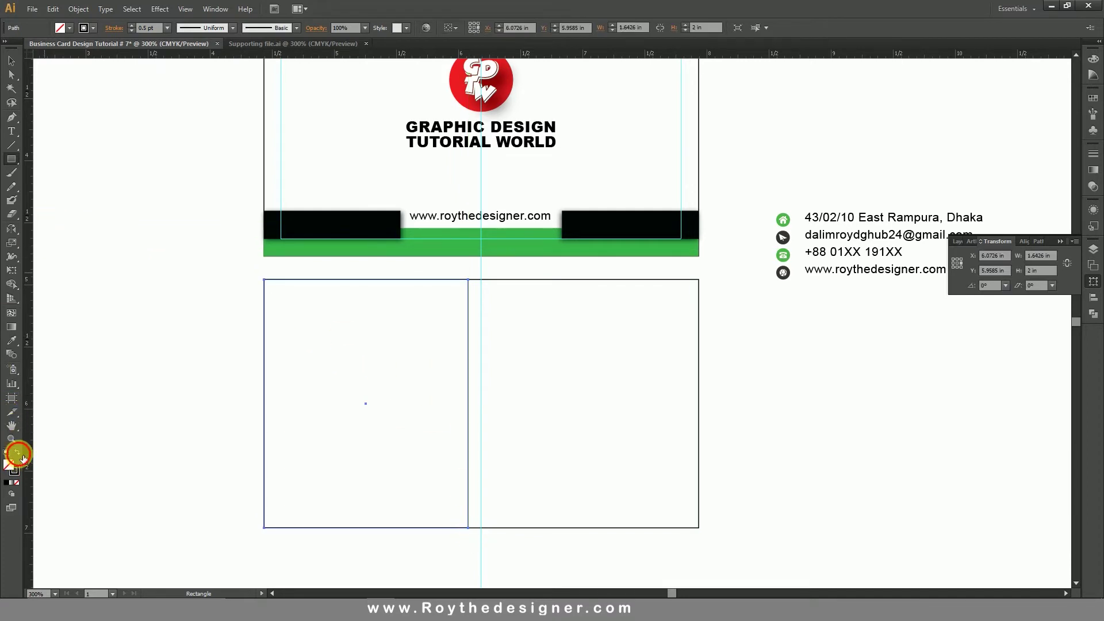
click(19, 454)
click(12, 61)
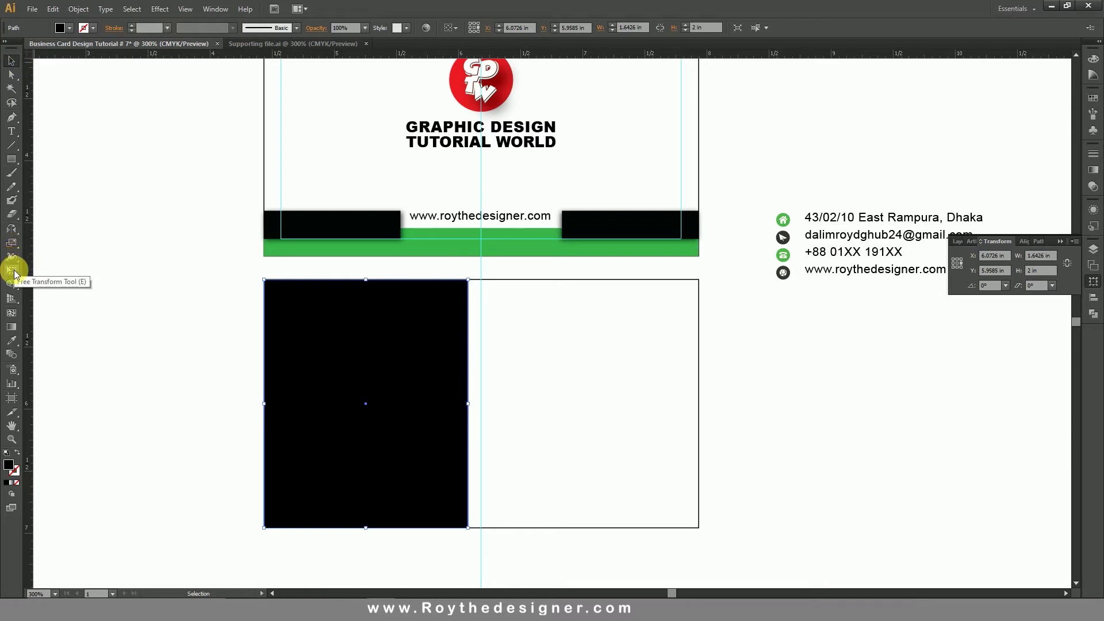
click(12, 340)
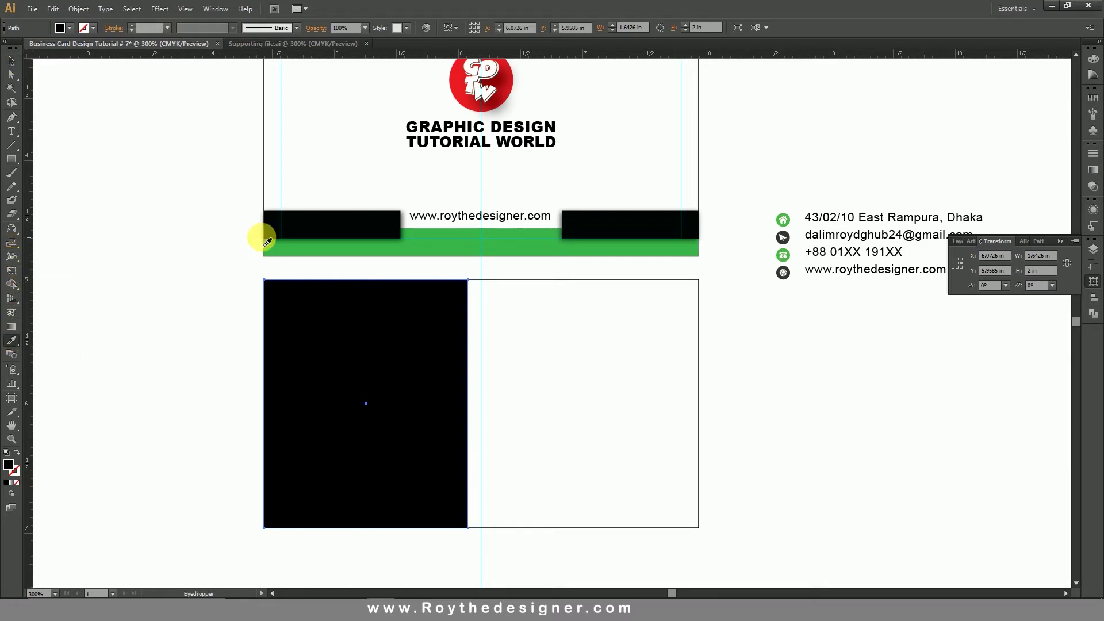
click(12, 61)
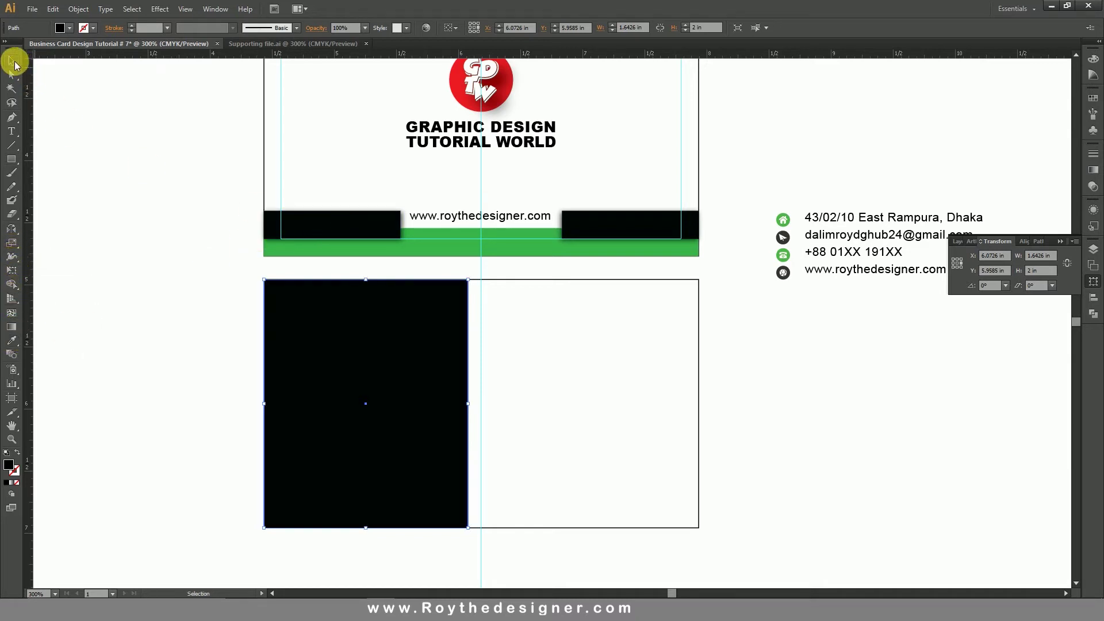
click(502, 347)
click(447, 362)
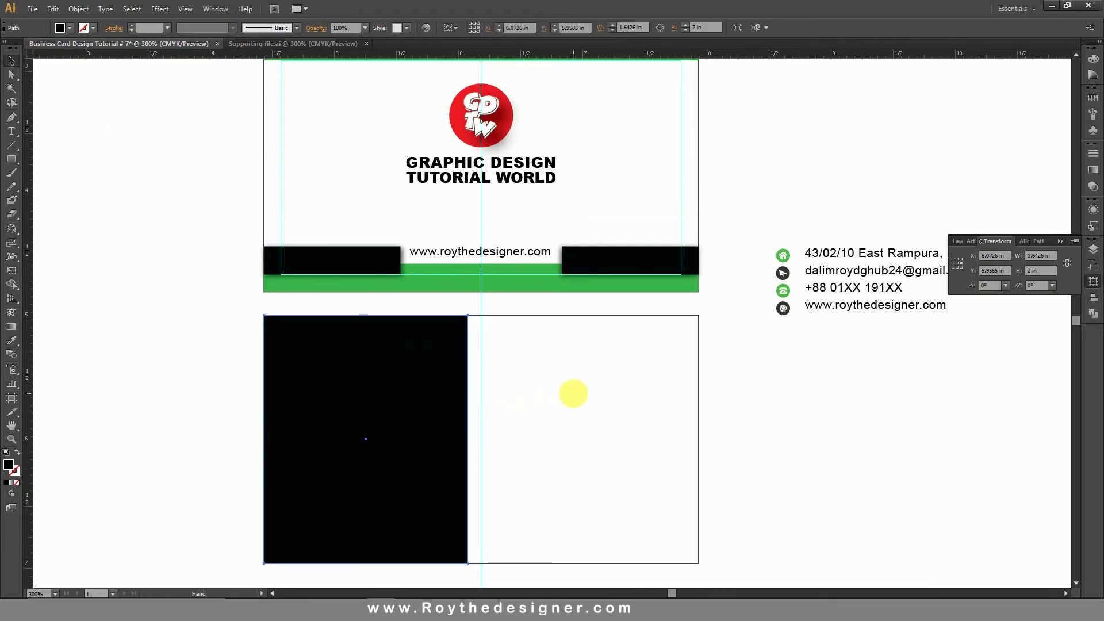
drag(574, 360, 532, 381)
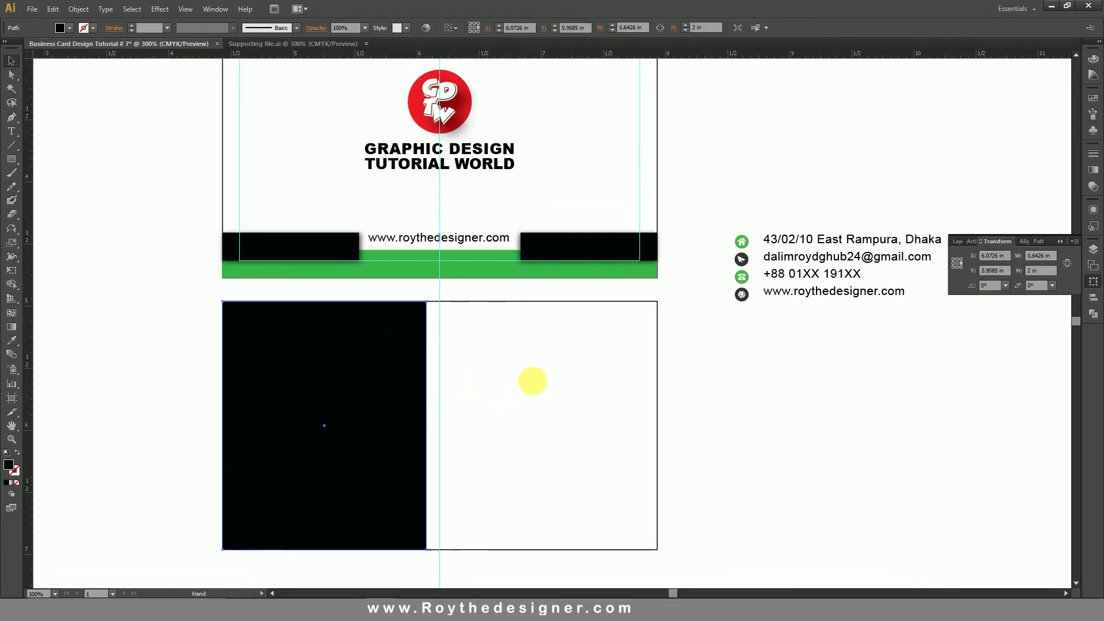
click(581, 375)
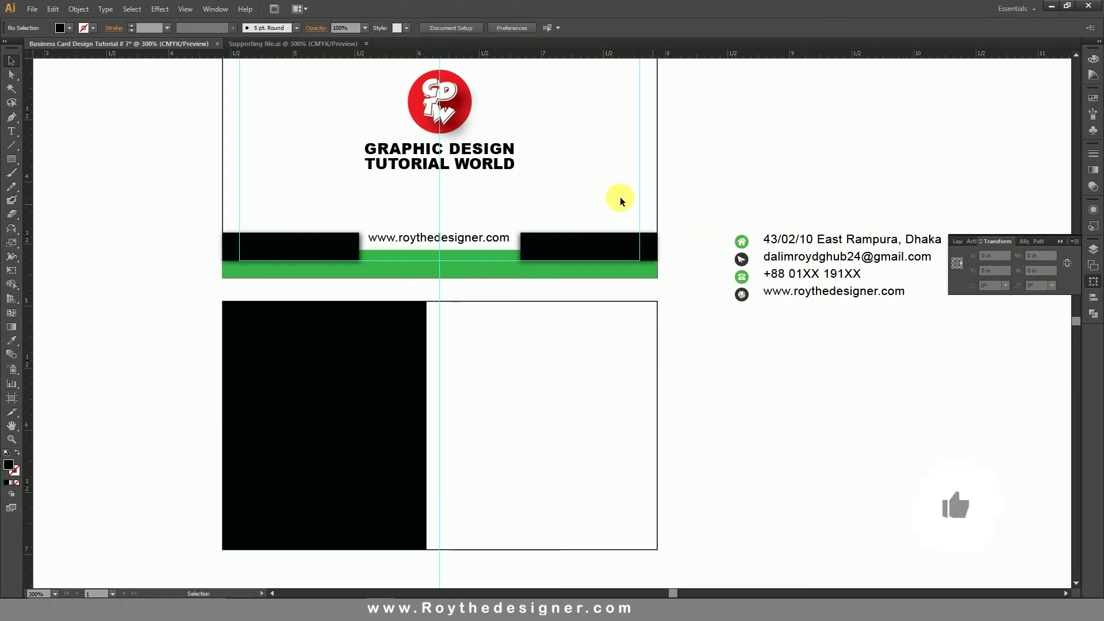
Copy the logo and GRAPHIC DESIGN TUTORIAL WORLD title and place the copy on the black panel
click(503, 161)
shift+click(442, 109)
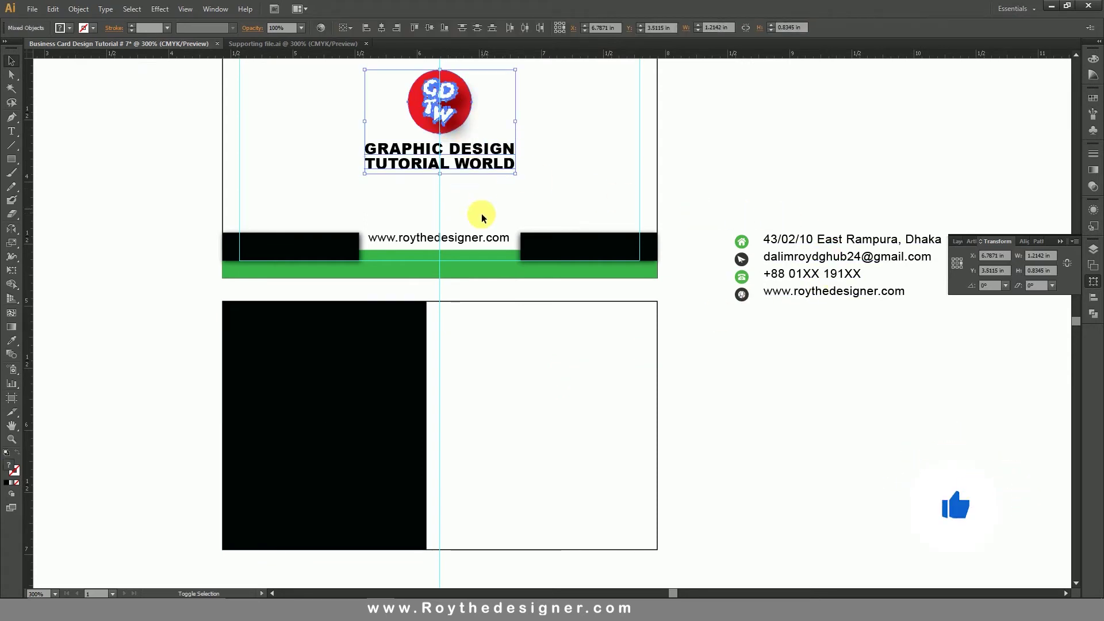
click(65, 9)
mouse_move(53, 9)
click(70, 63)
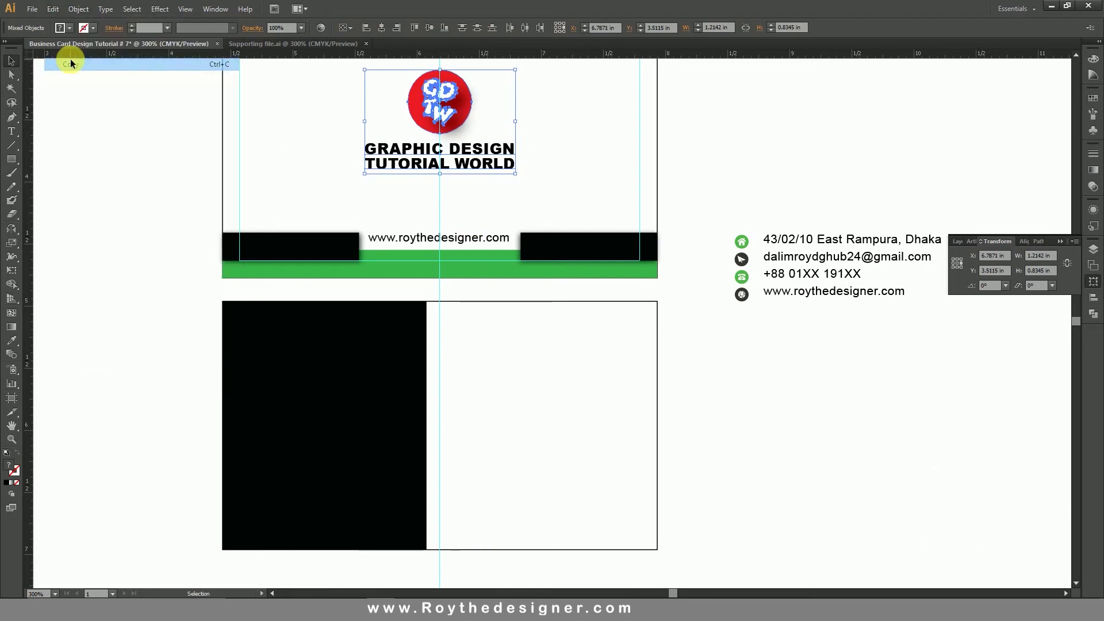
click(53, 9)
click(89, 77)
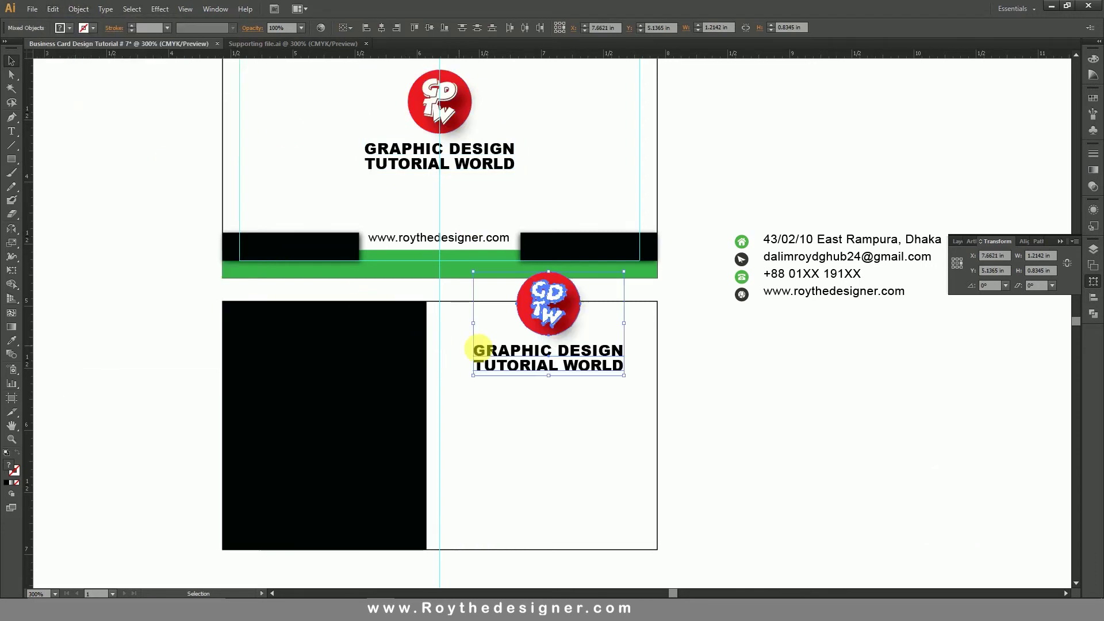
drag(547, 311, 323, 375)
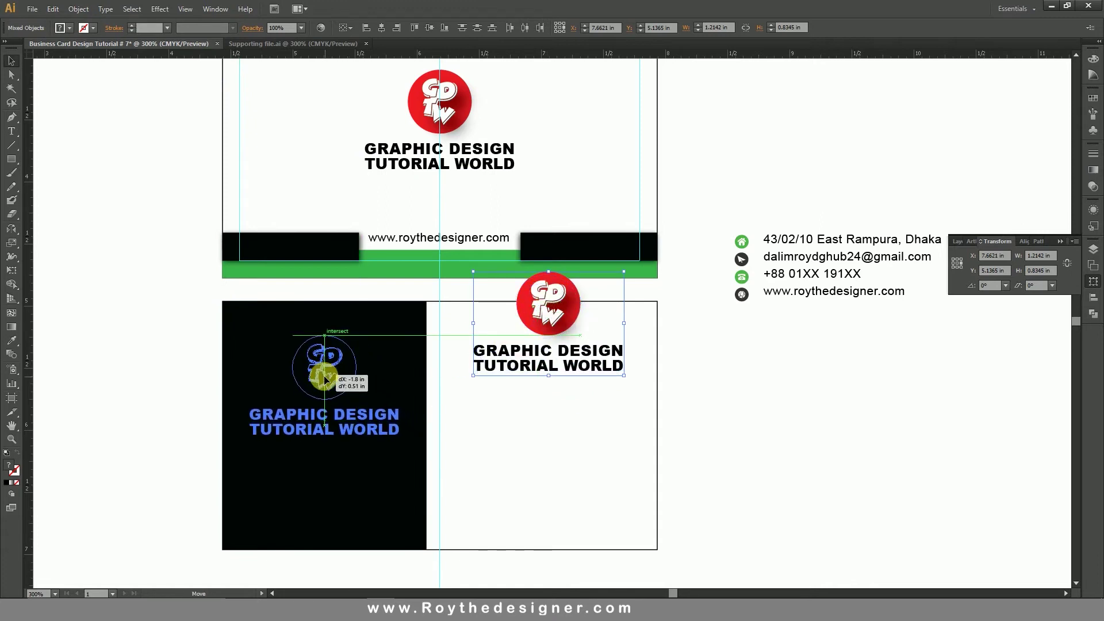
Make the copied title text white
click(503, 377)
click(388, 415)
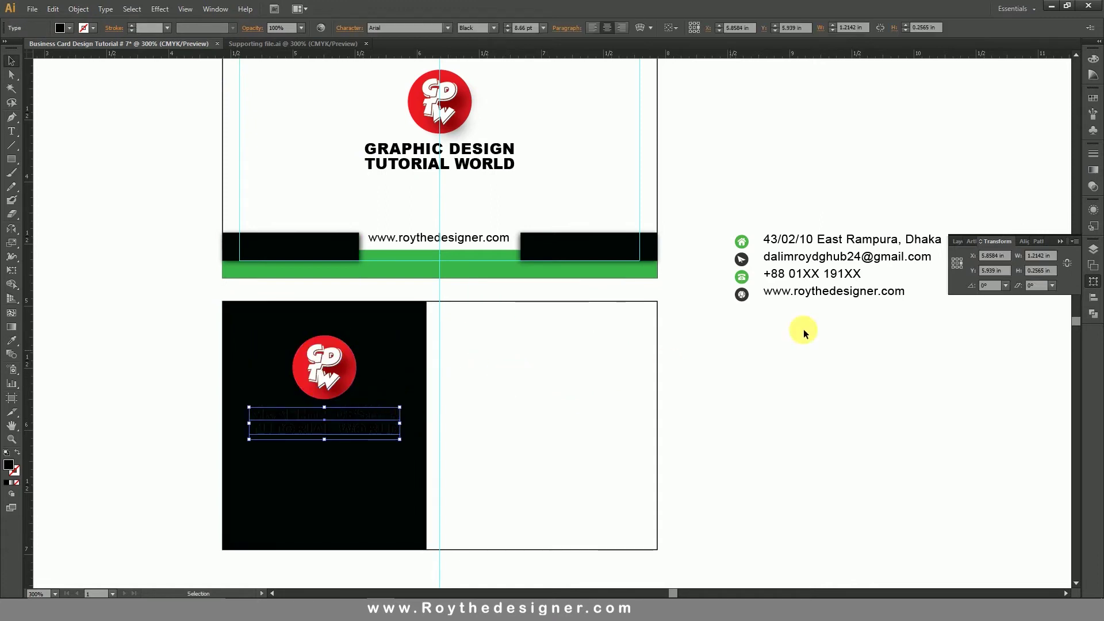
click(1093, 61)
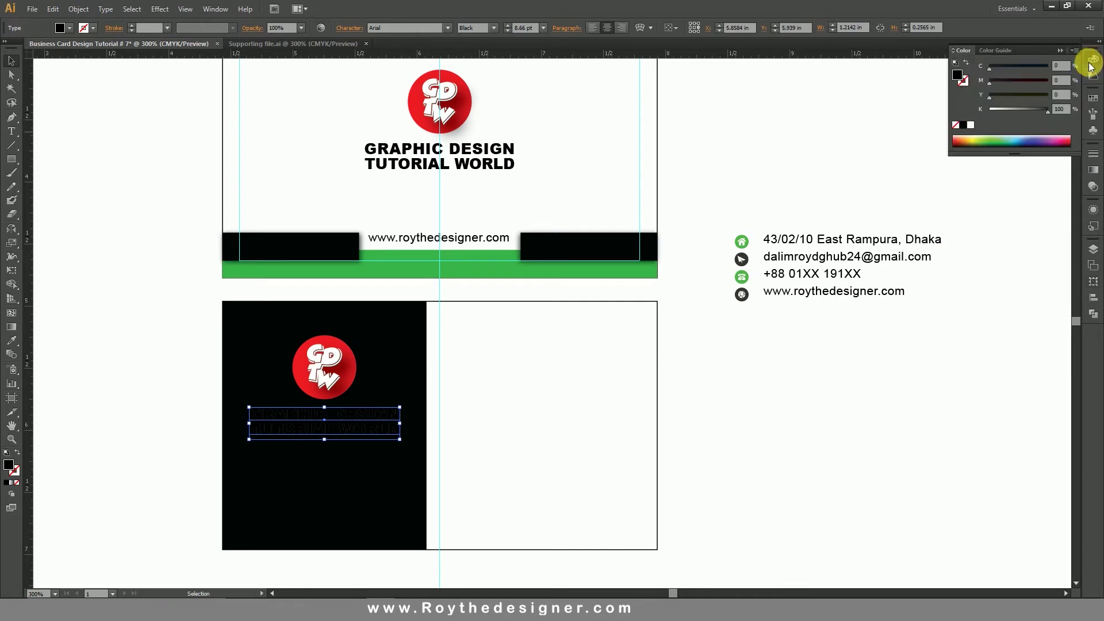
click(975, 131)
click(582, 454)
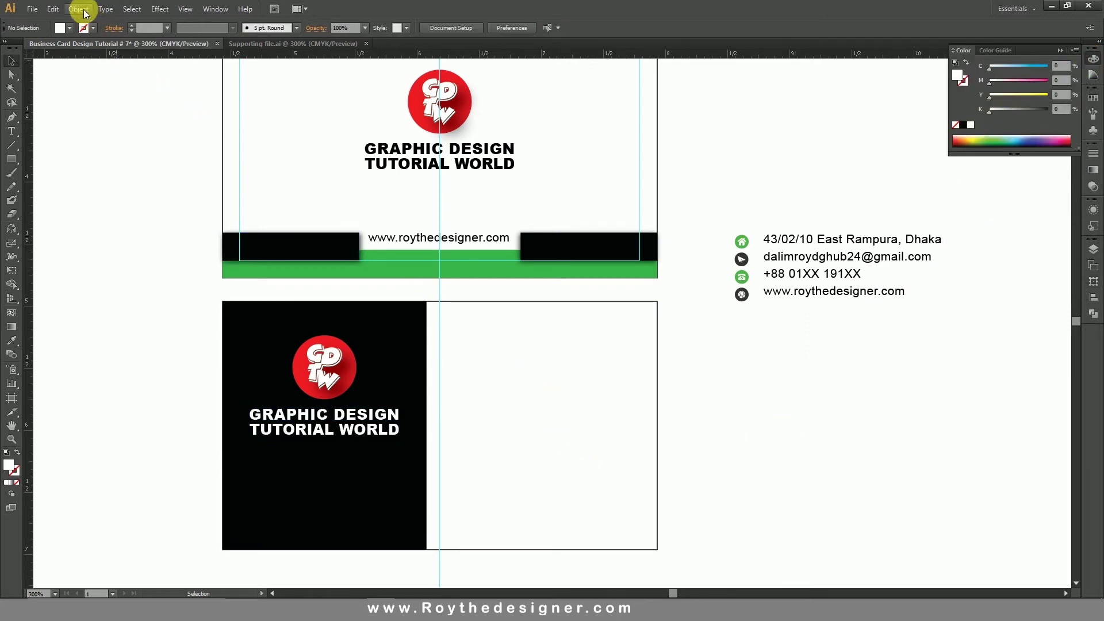
Copy the QR code from the Supporting file document
click(263, 44)
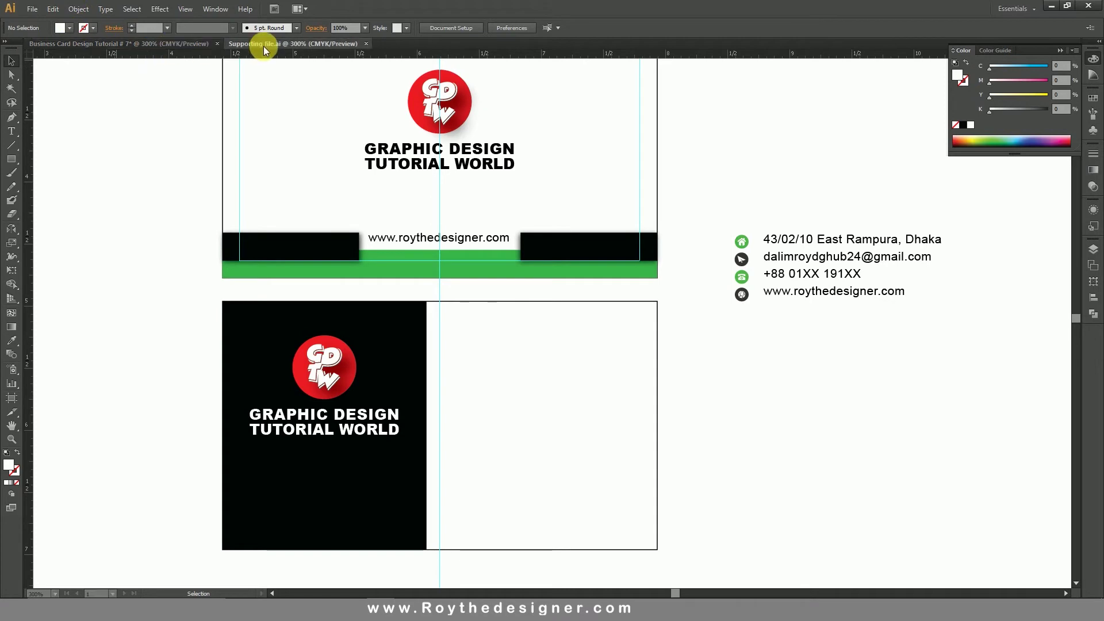
click(118, 277)
click(148, 309)
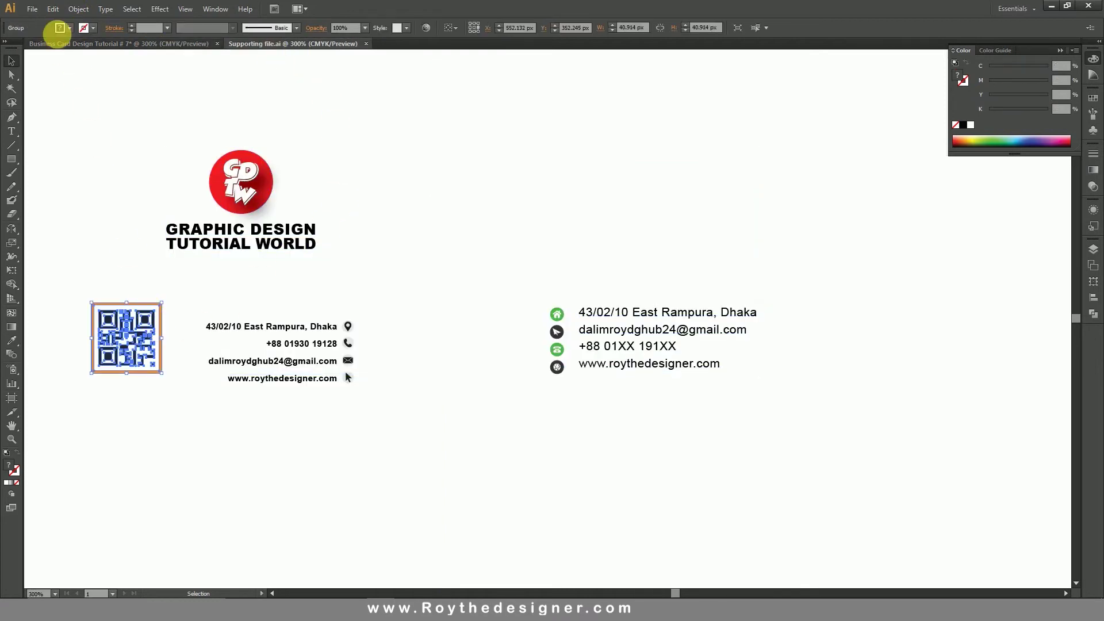
click(53, 9)
click(69, 63)
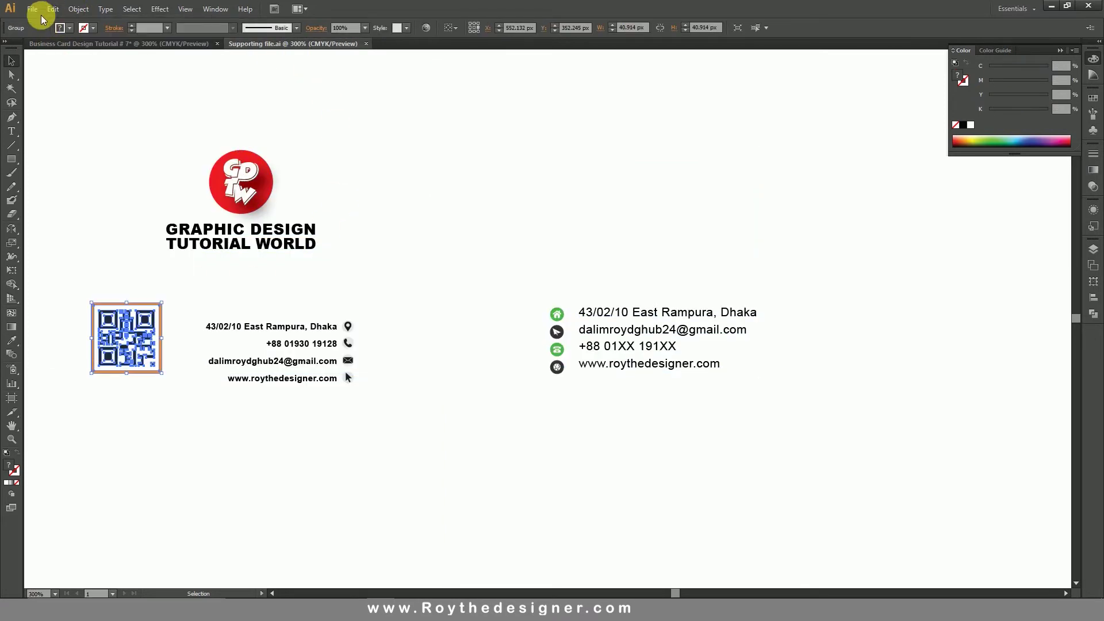
Paste the QR code onto the black panel below the white title and scale it down
click(64, 44)
click(32, 9)
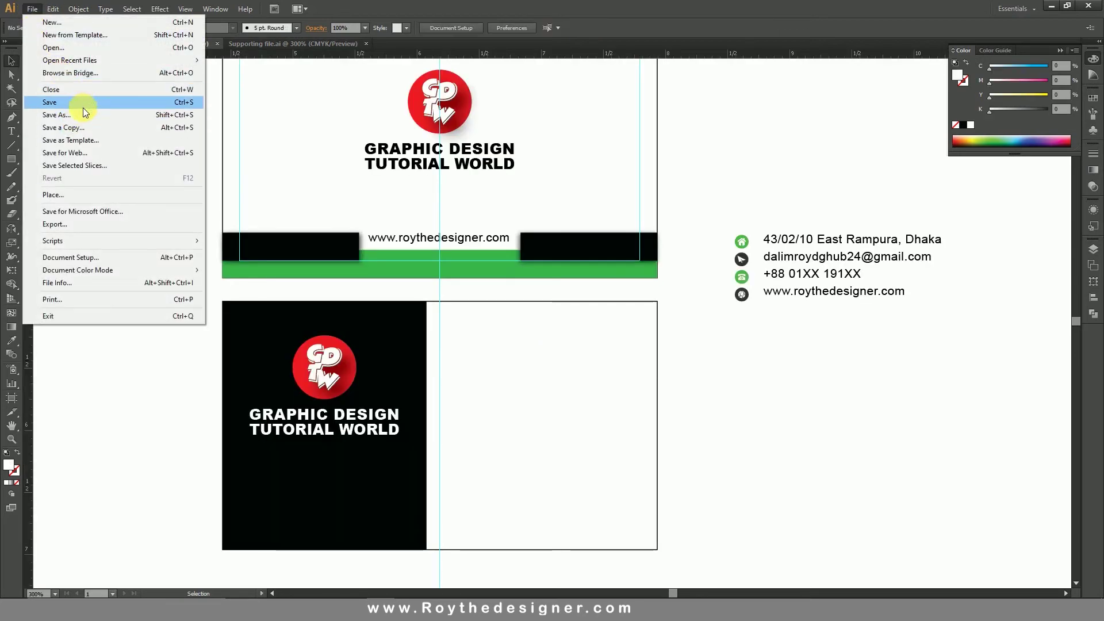
mouse_move(53, 9)
click(86, 77)
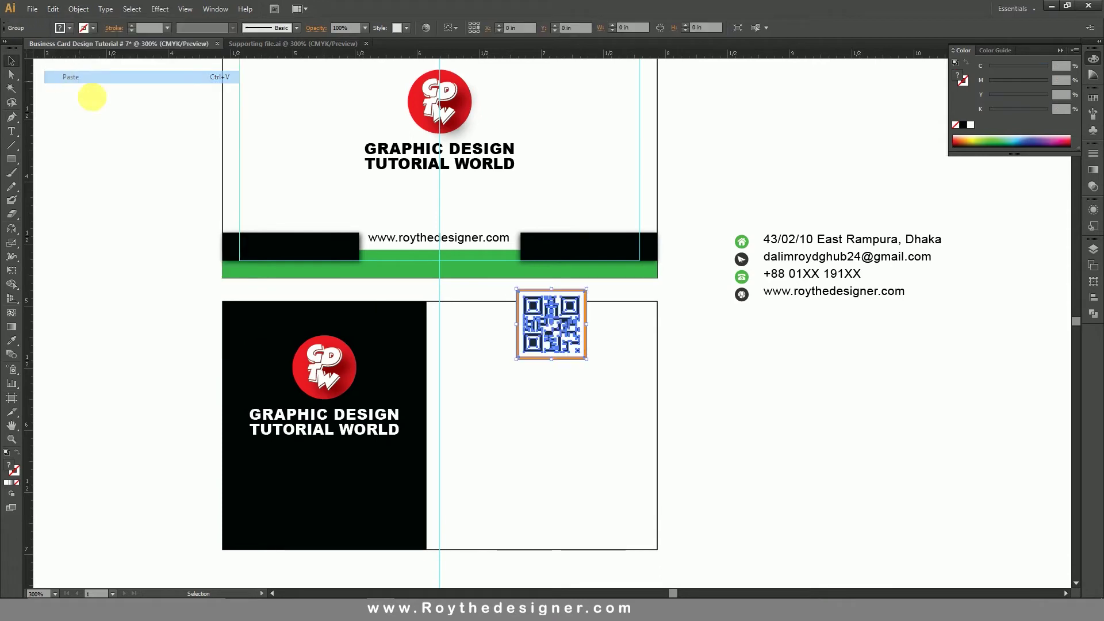
drag(559, 332, 328, 509)
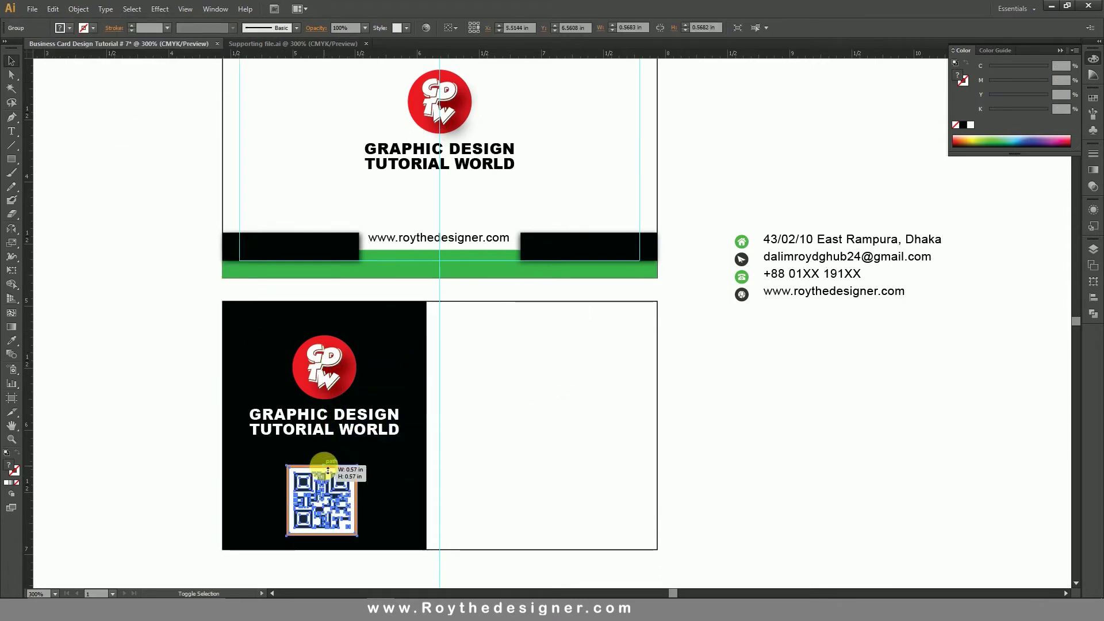
drag(328, 470, 327, 481)
click(498, 467)
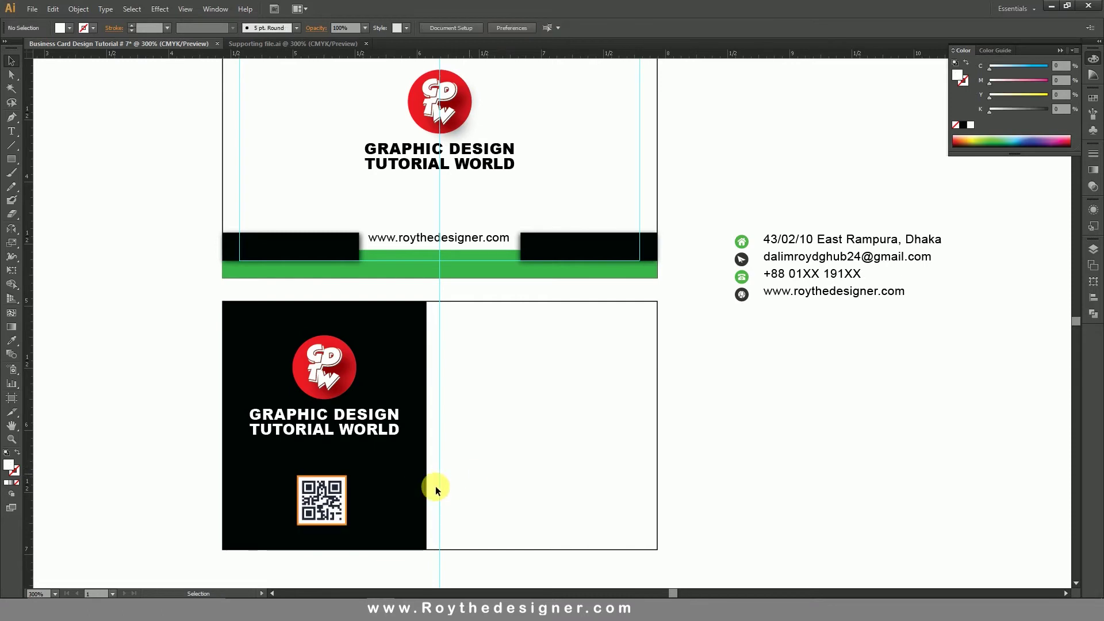
Offset the back card's rectangle inward and convert the inset path into a margin guide
click(621, 403)
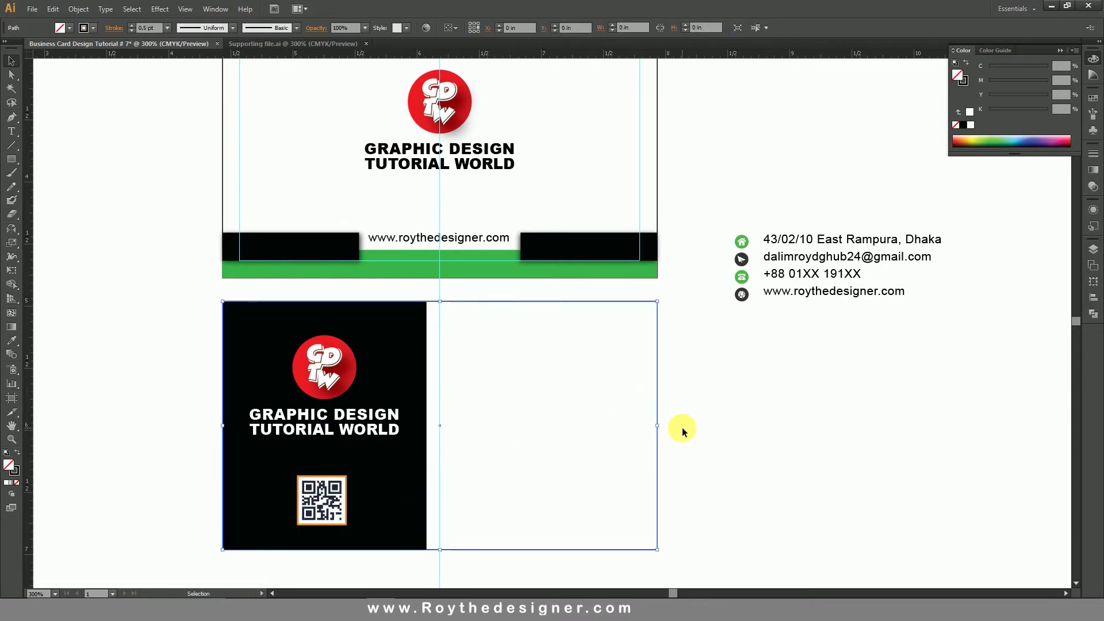
click(52, 9)
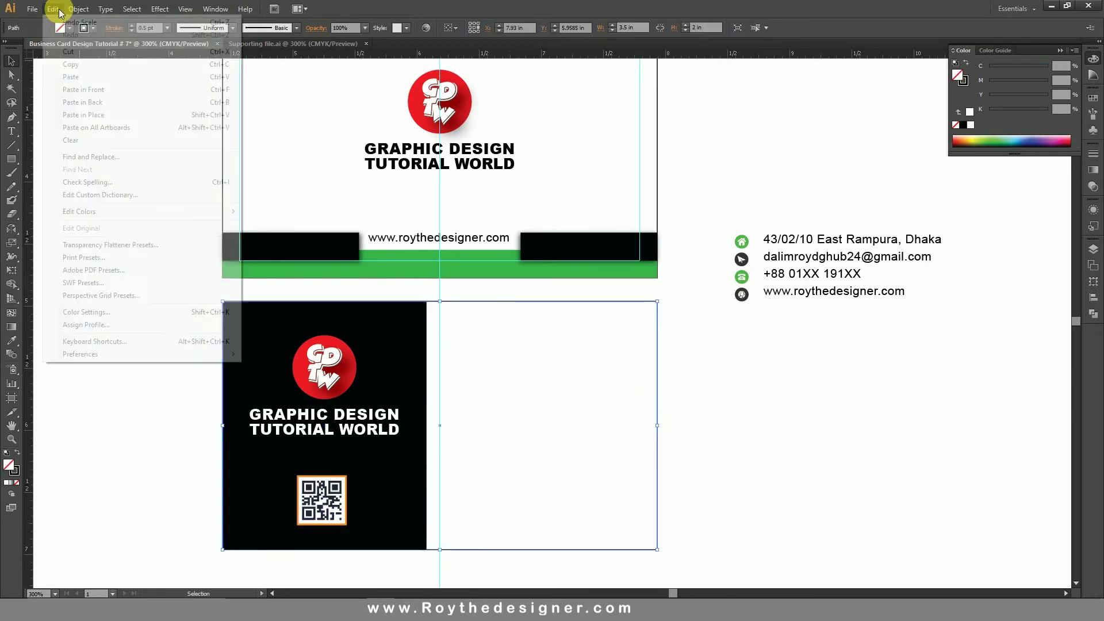
mouse_move(91, 241)
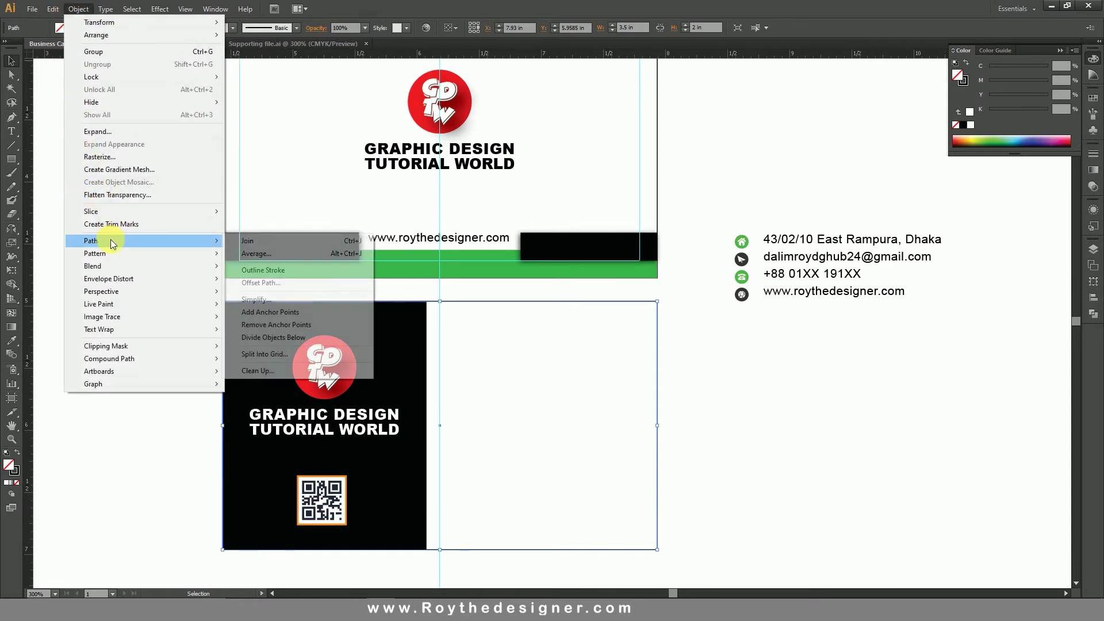
click(268, 283)
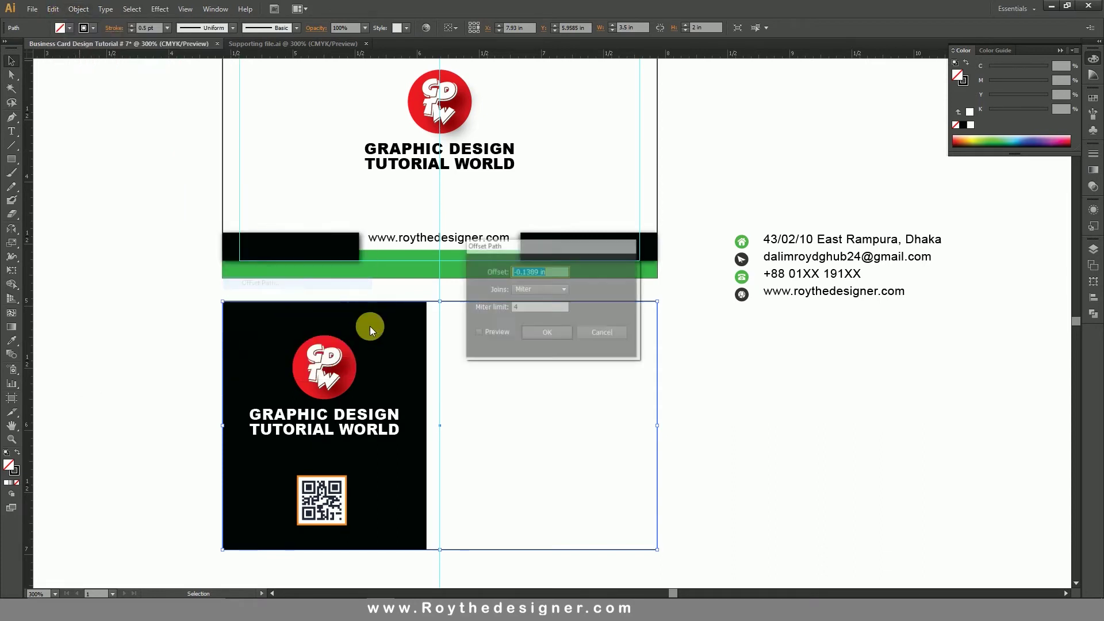
click(479, 333)
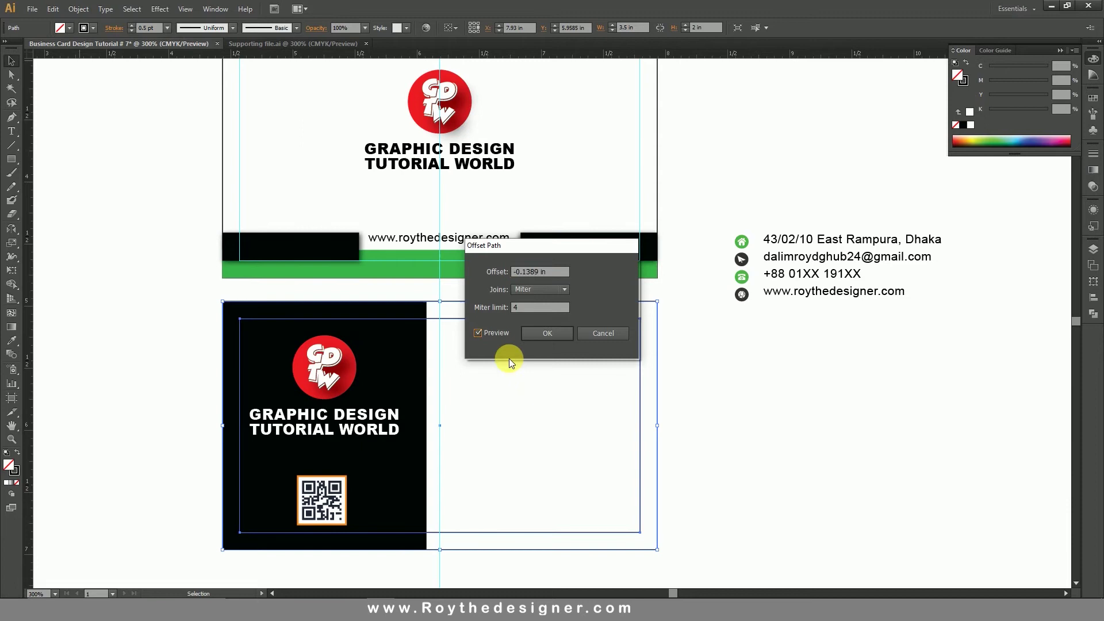
click(559, 332)
right_click(609, 397)
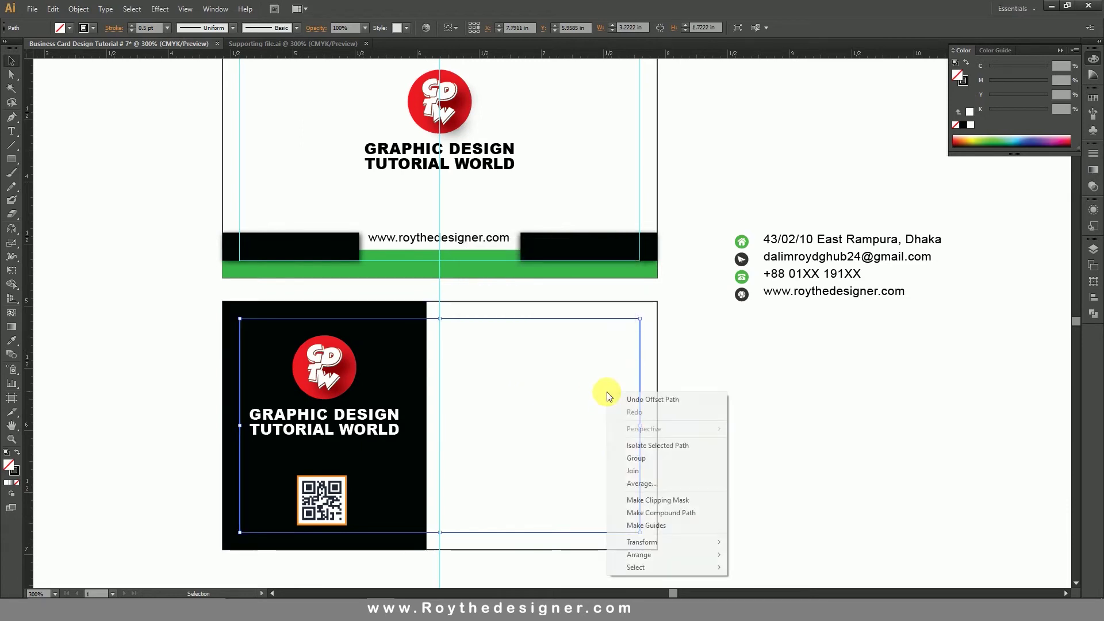
click(644, 525)
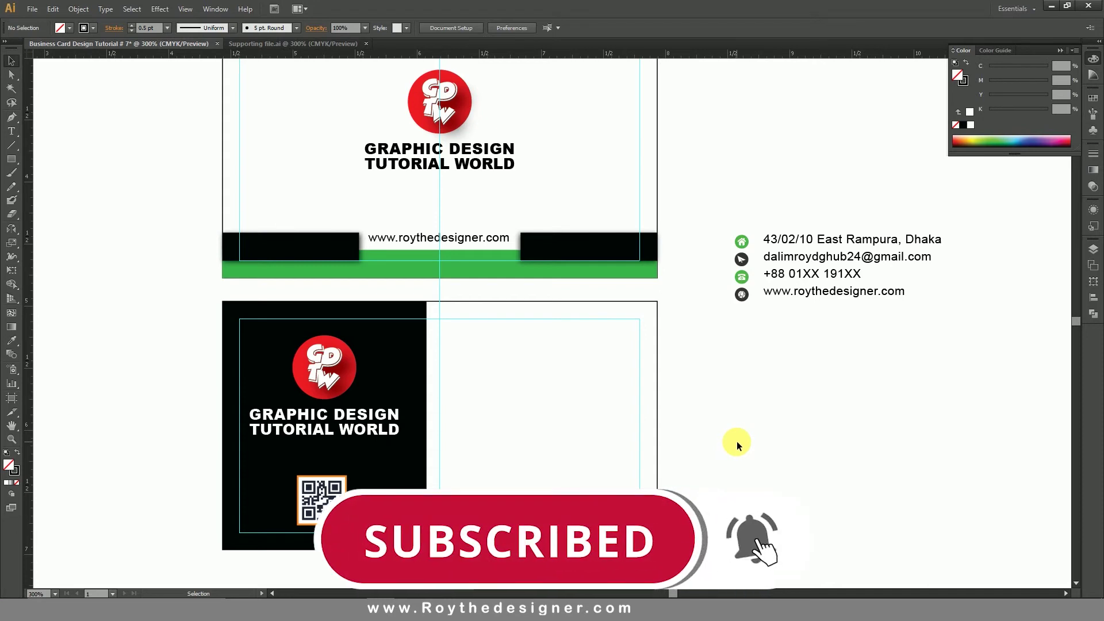
Delete the vertical centre guide and lock all guides
right_click(749, 399)
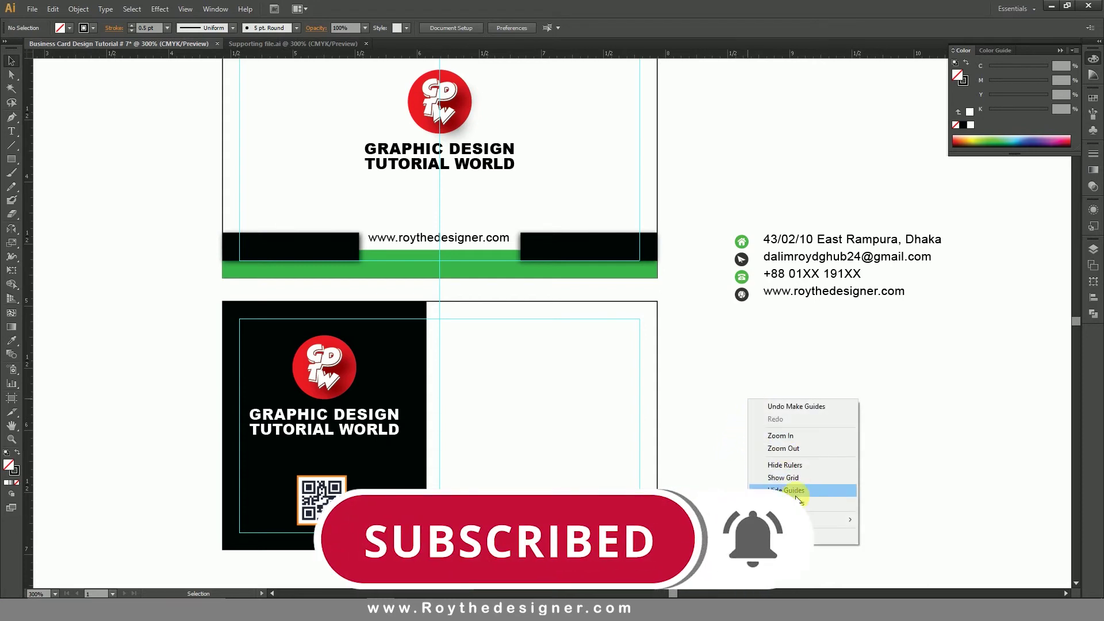
drag(780, 494, 778, 455)
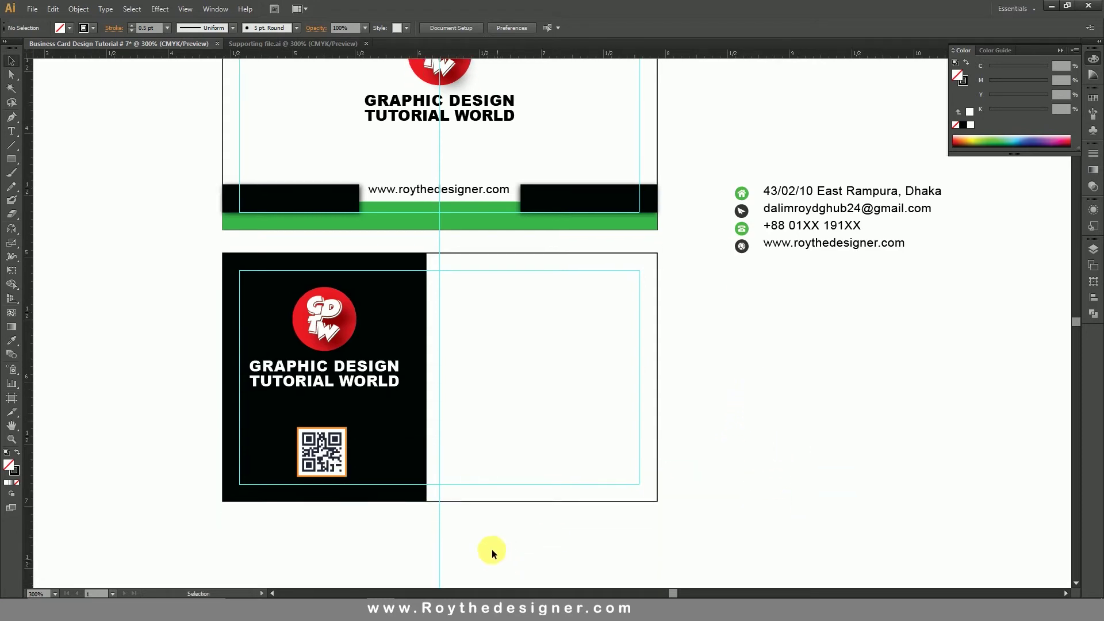
click(439, 555)
key(Delete)
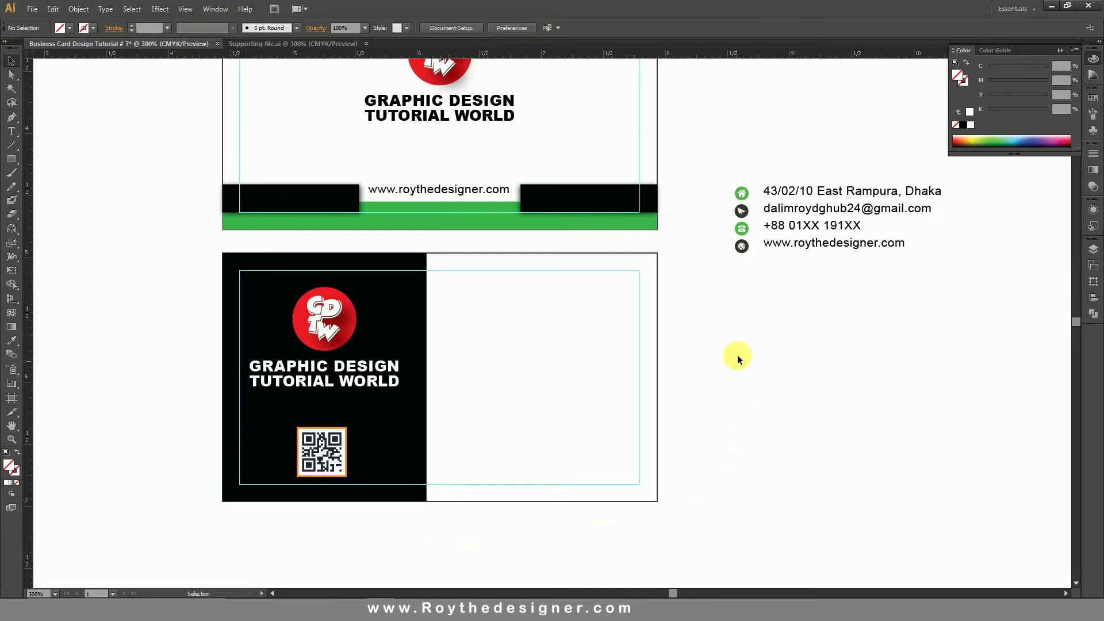
scroll(738, 360, up, 1)
right_click(746, 350)
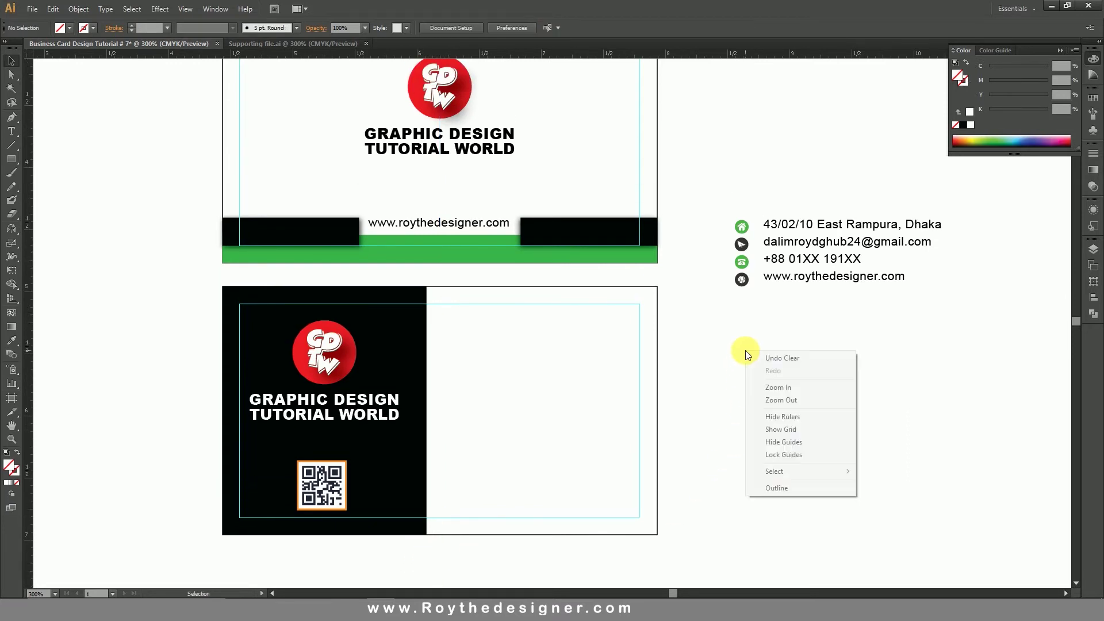
click(778, 454)
drag(741, 346, 745, 376)
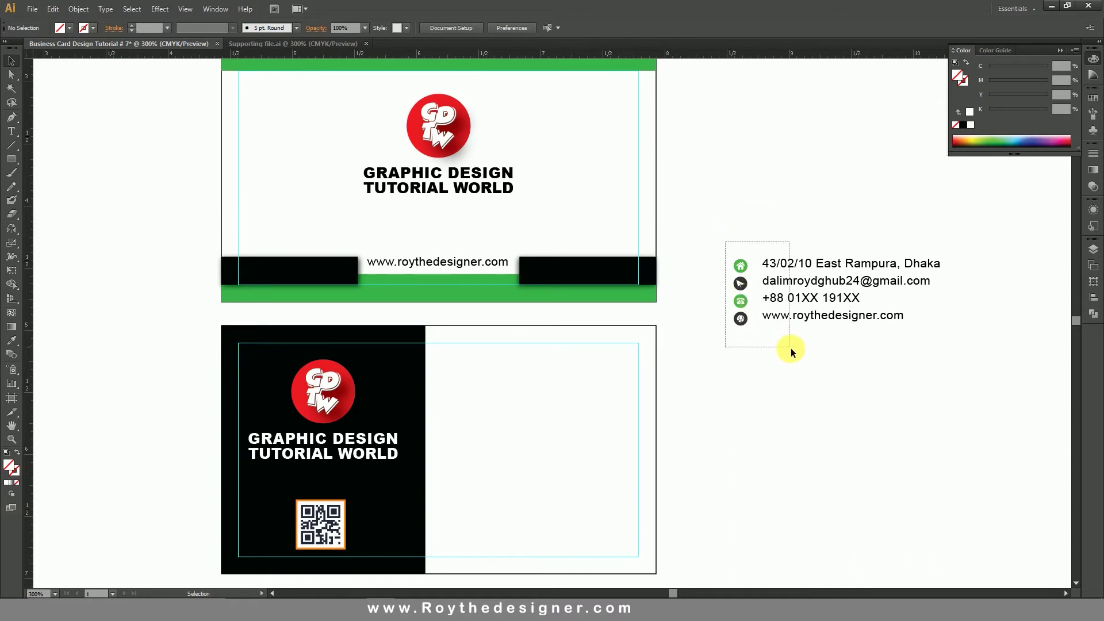
drag(791, 349, 791, 348)
drag(804, 287, 506, 500)
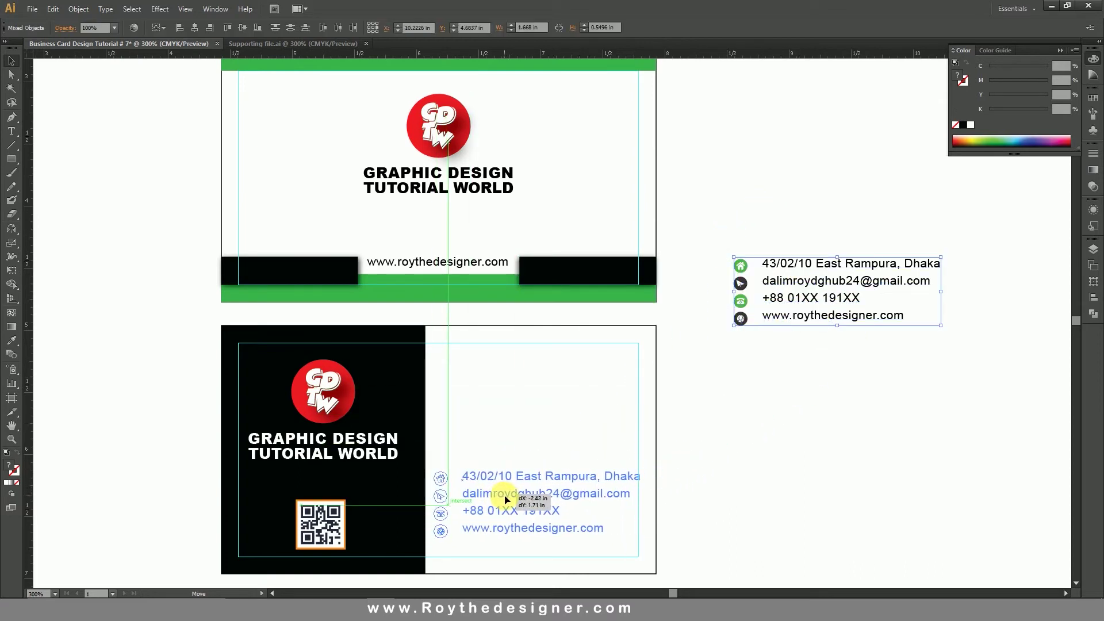
drag(506, 500, 507, 487)
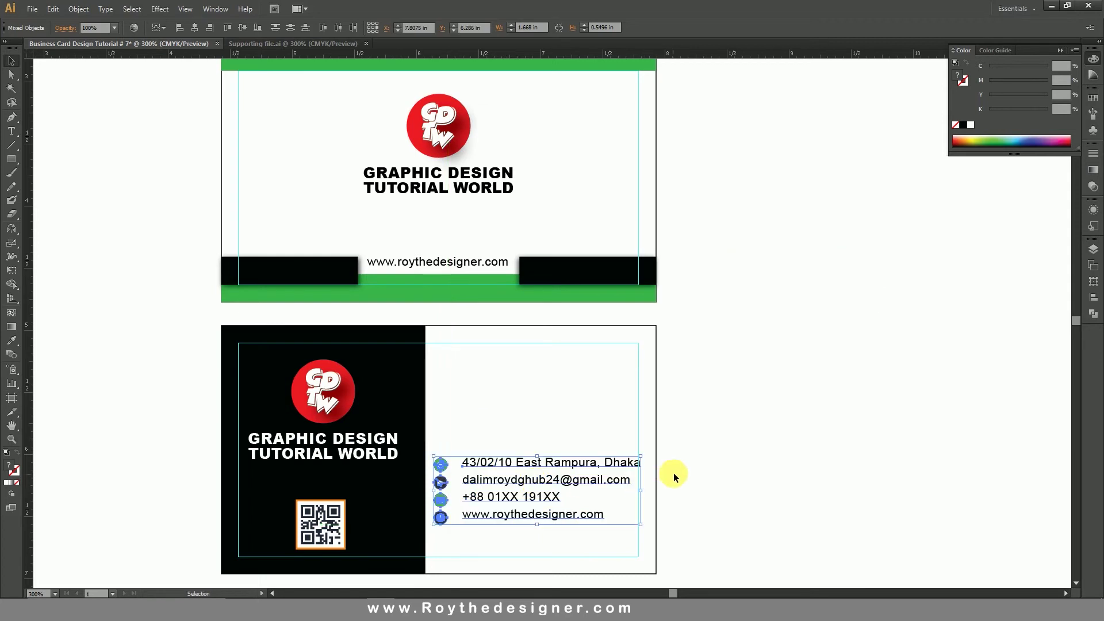
click(644, 488)
drag(602, 467, 594, 468)
drag(194, 311, 700, 527)
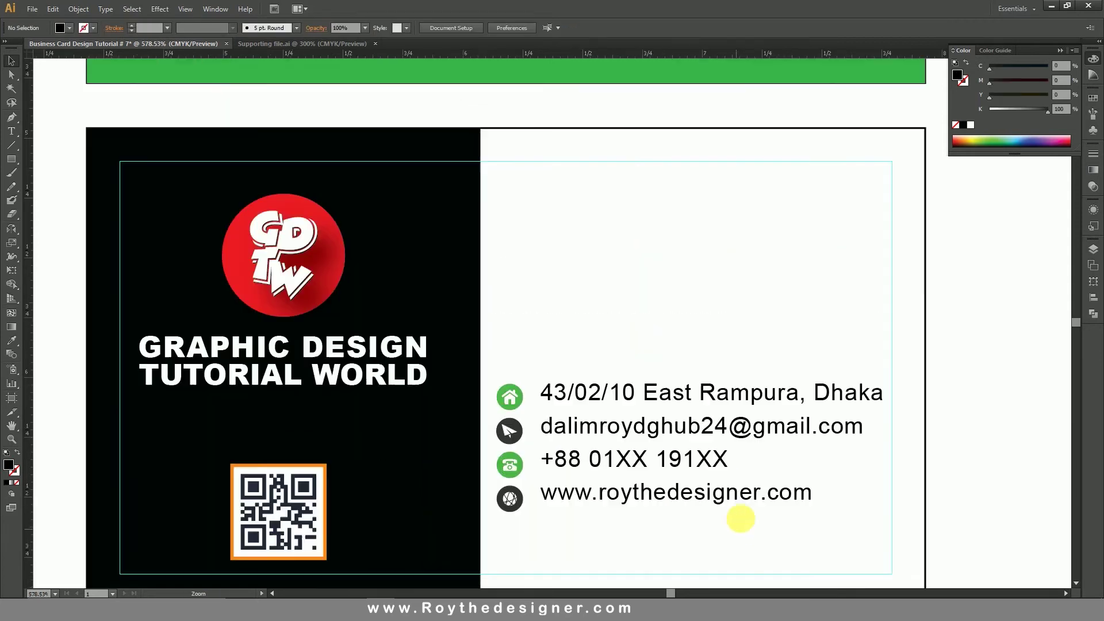
alt+click(684, 353)
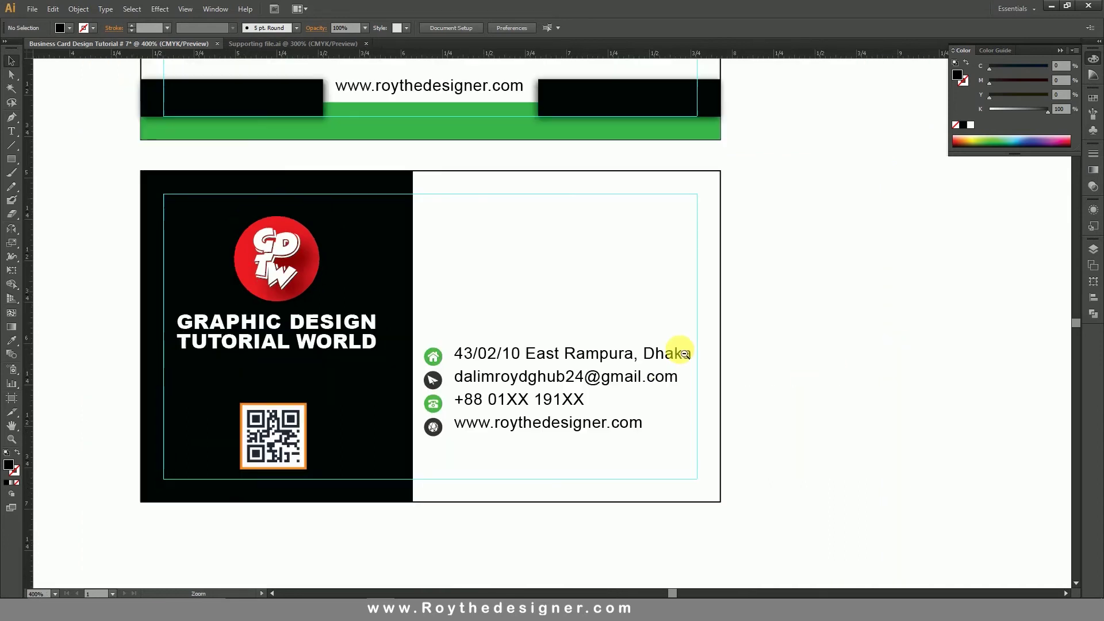
drag(373, 306, 661, 490)
click(573, 299)
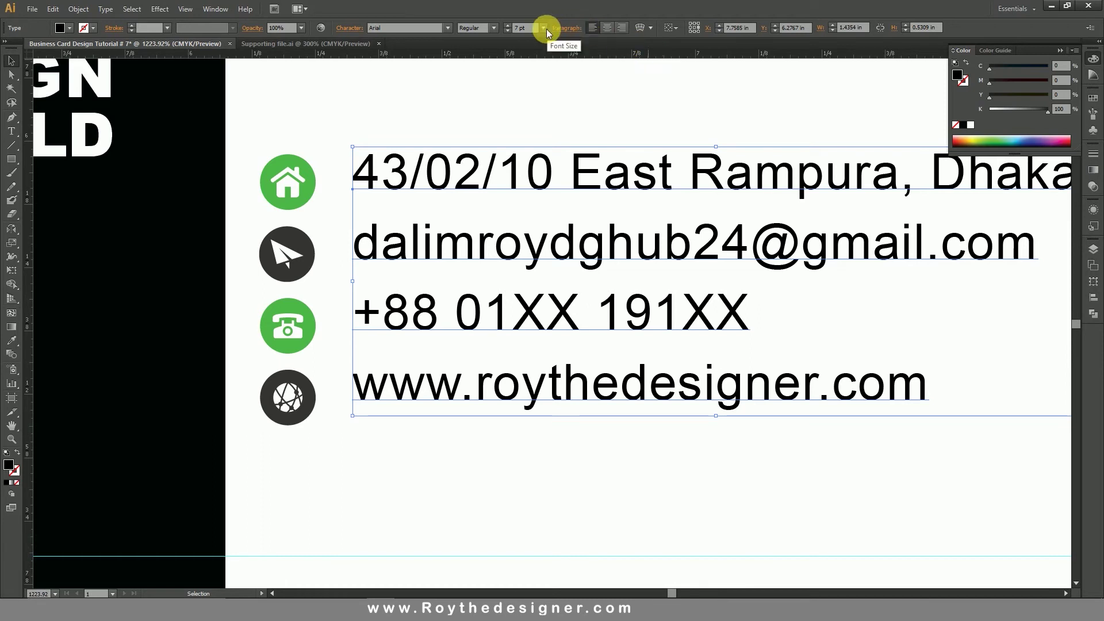
click(160, 9)
click(482, 467)
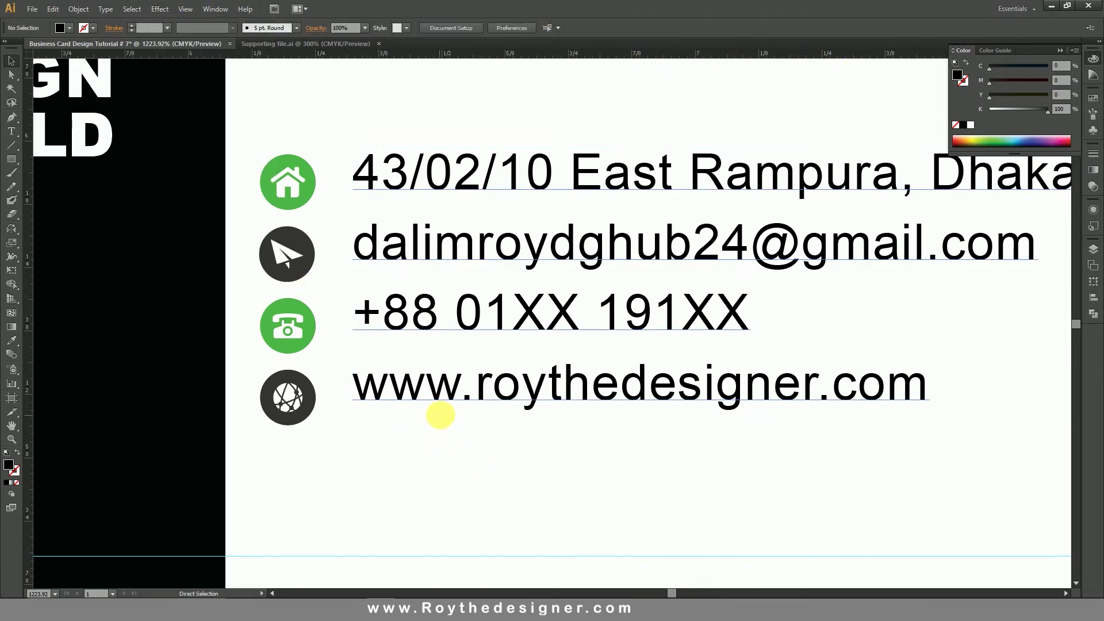
key(ctrl+minus)
key(ctrl+minus)
key(ctrl+minus)
scroll(642, 245, up, 3)
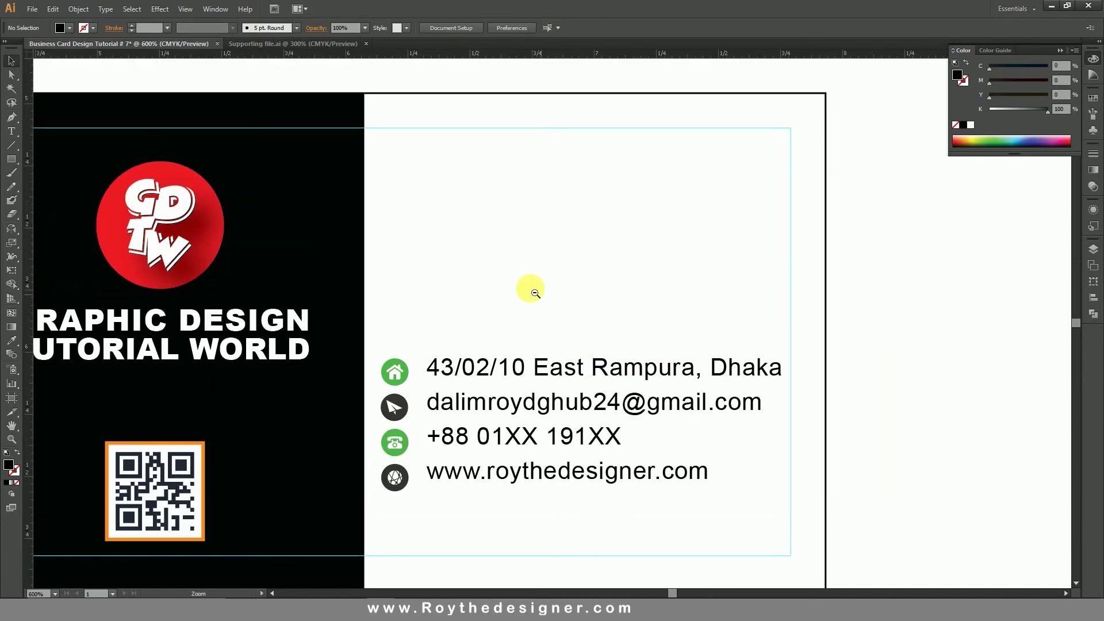
key(ctrl+minus)
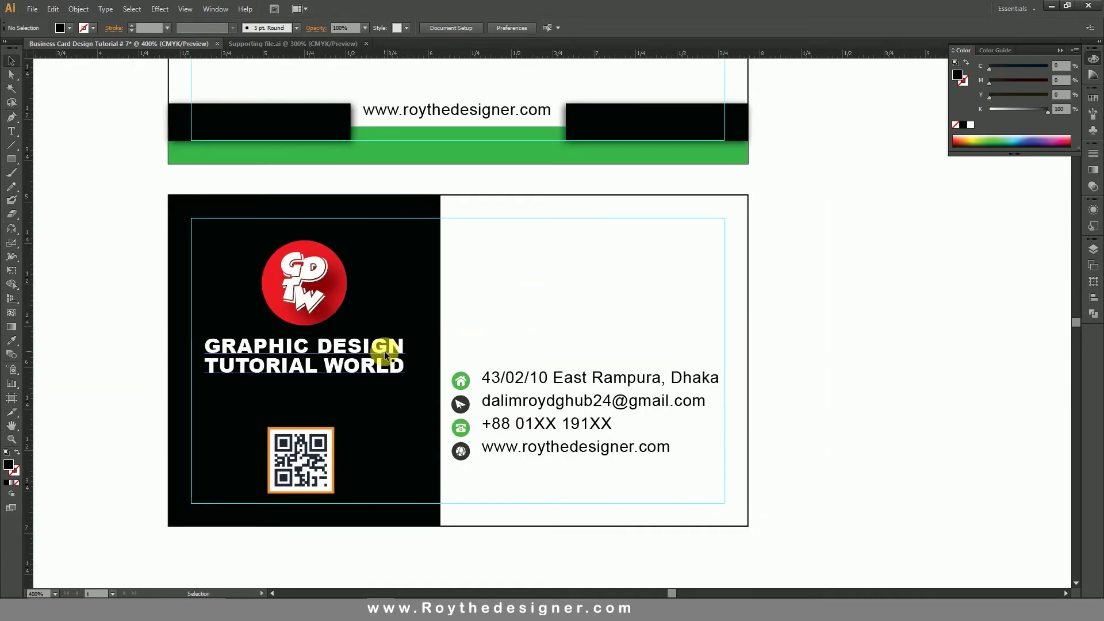
click(344, 350)
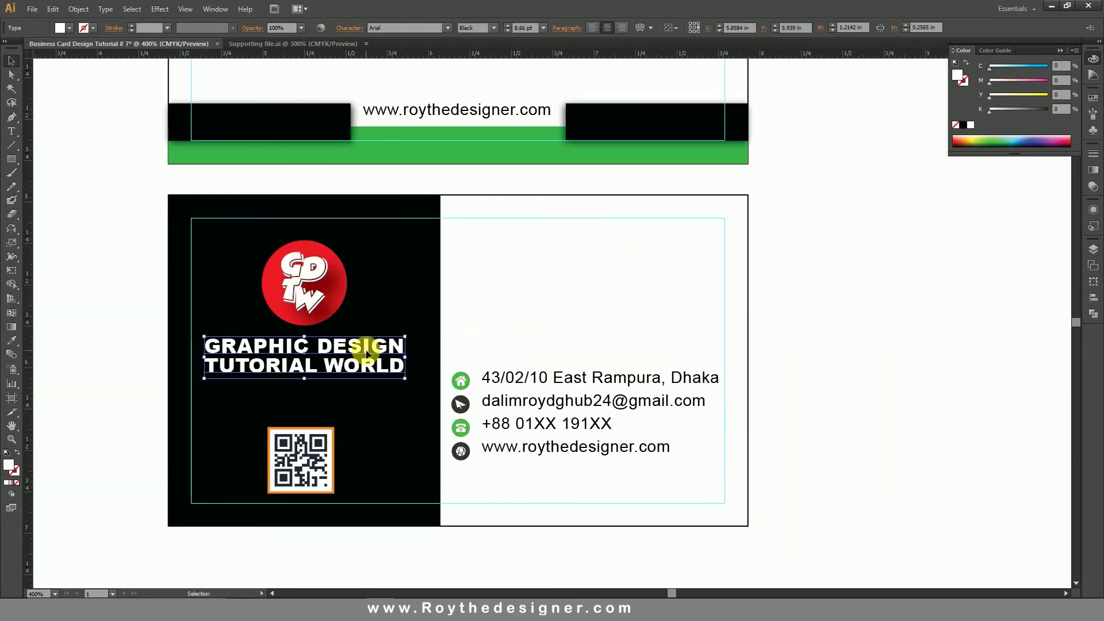
click(78, 9)
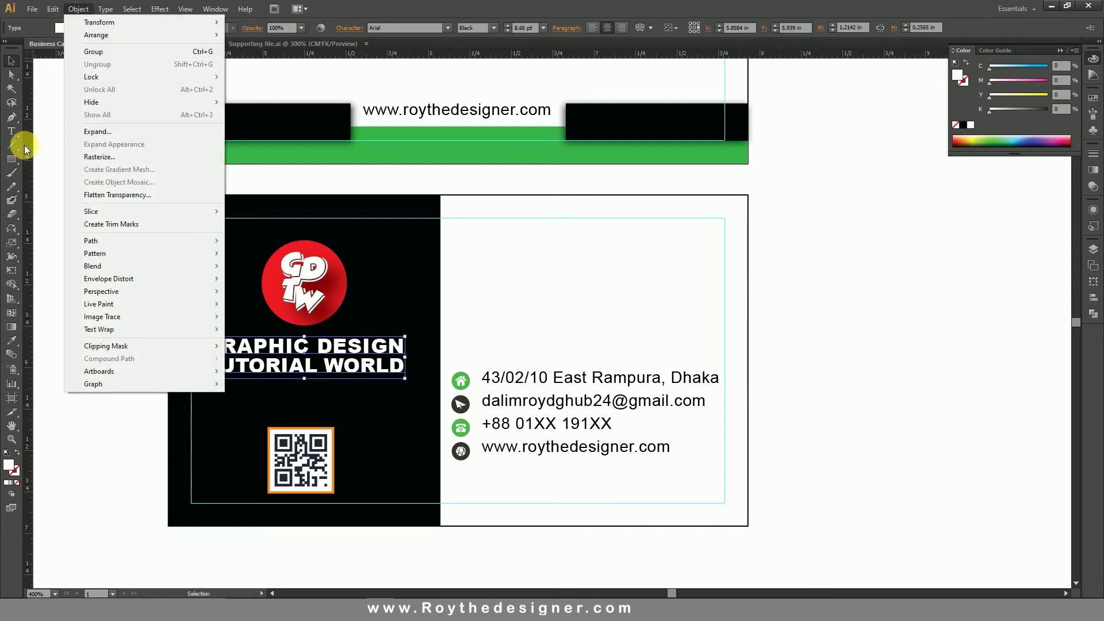
click(12, 132)
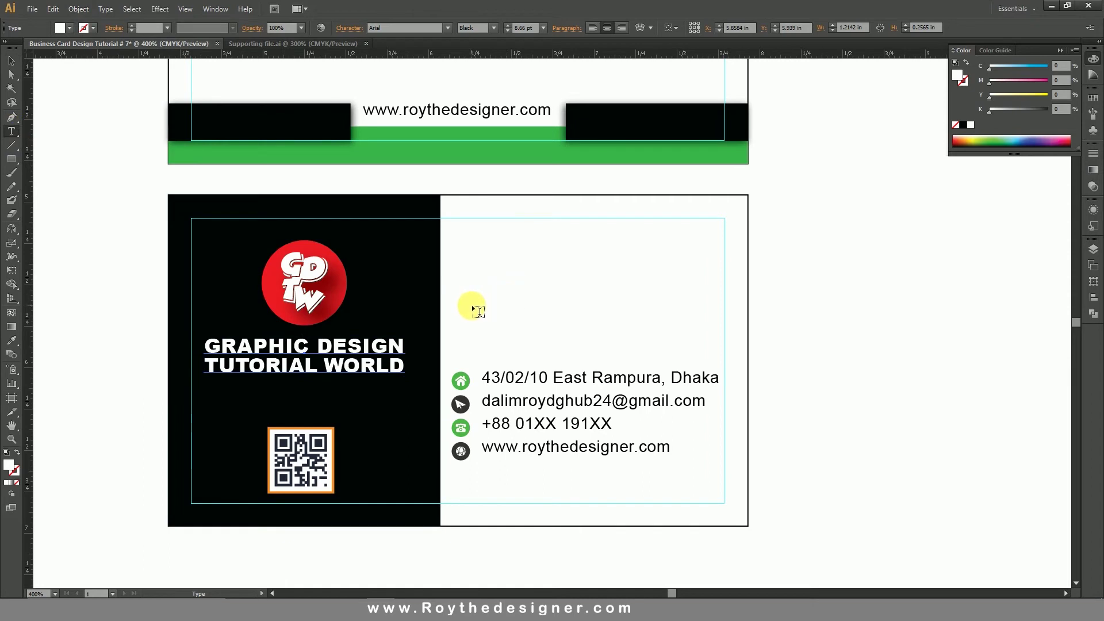
Add the designer's name and 'Graphic Designer' as left-aligned lines above the contact details
click(570, 333)
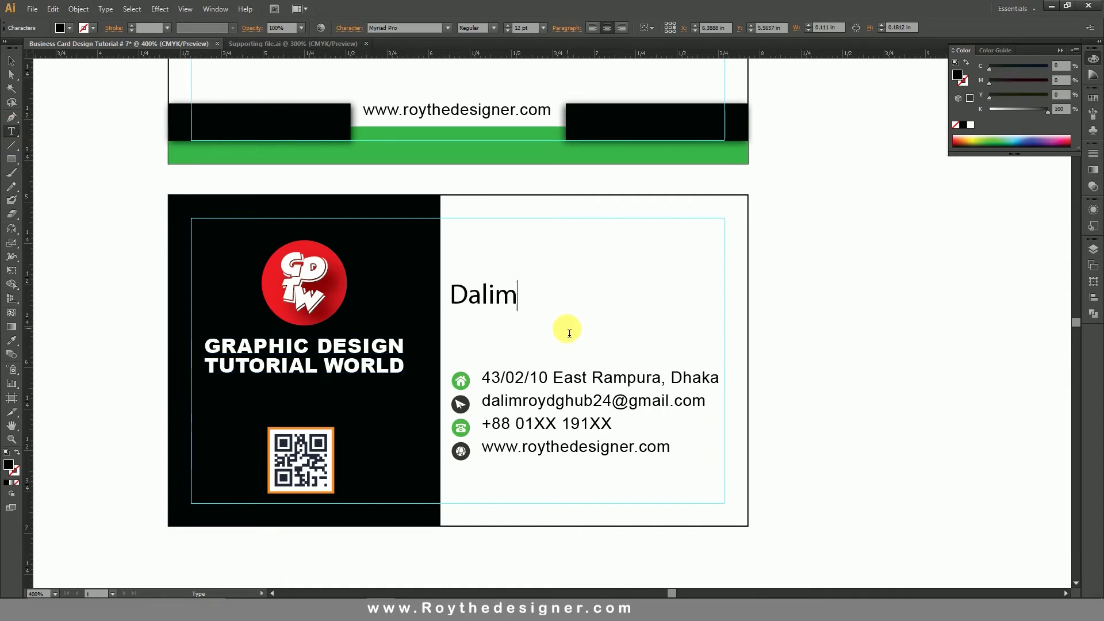
text( Roy)
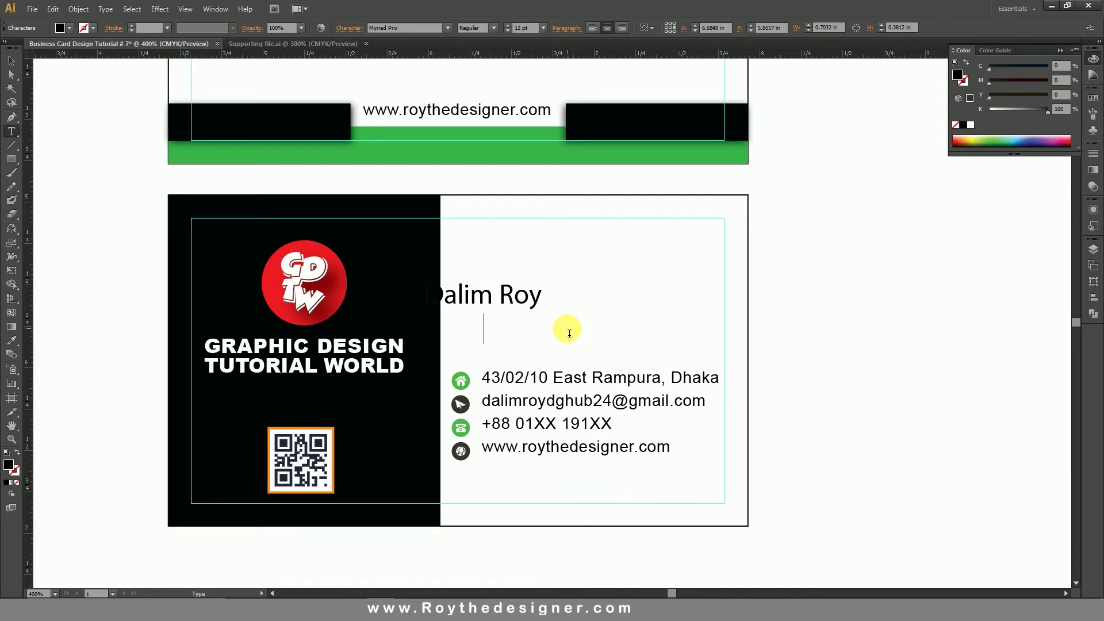
text( Graphic De)
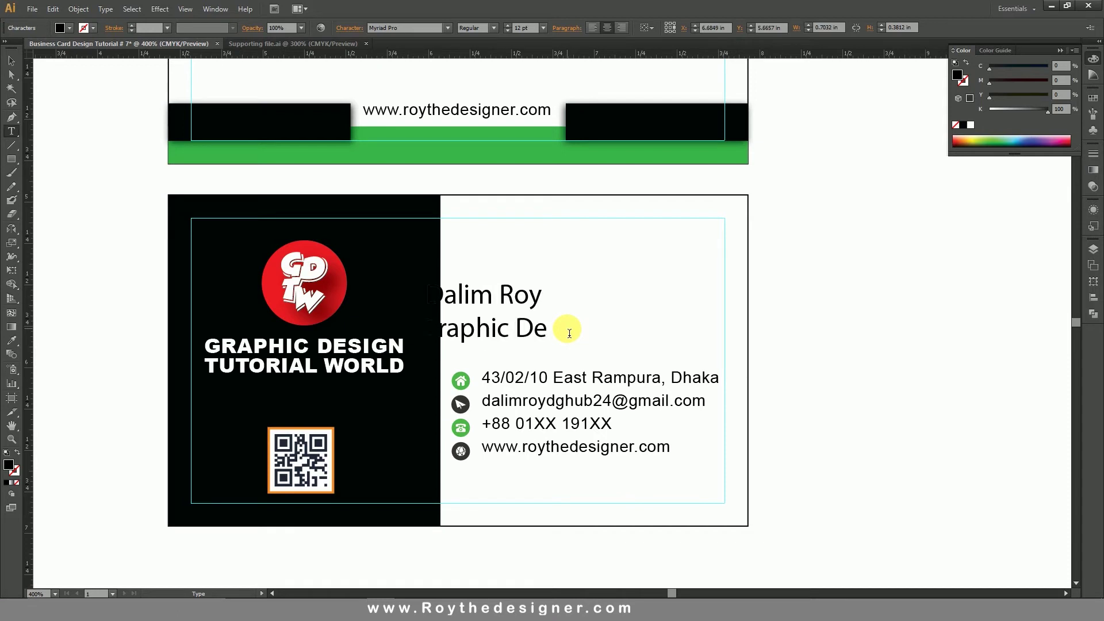
text(signer)
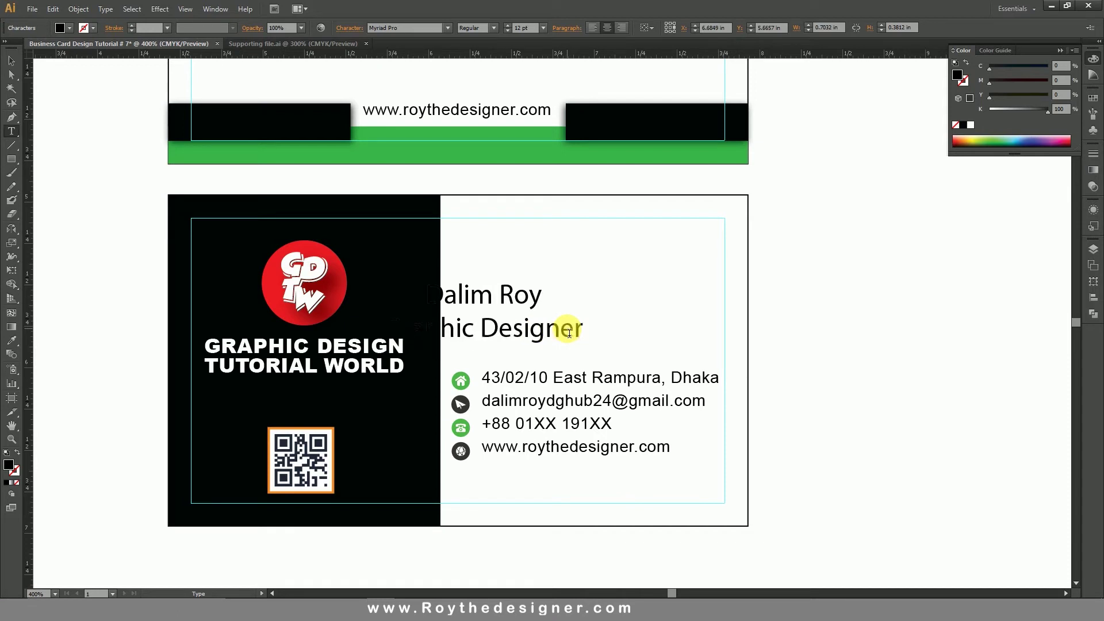
click(11, 61)
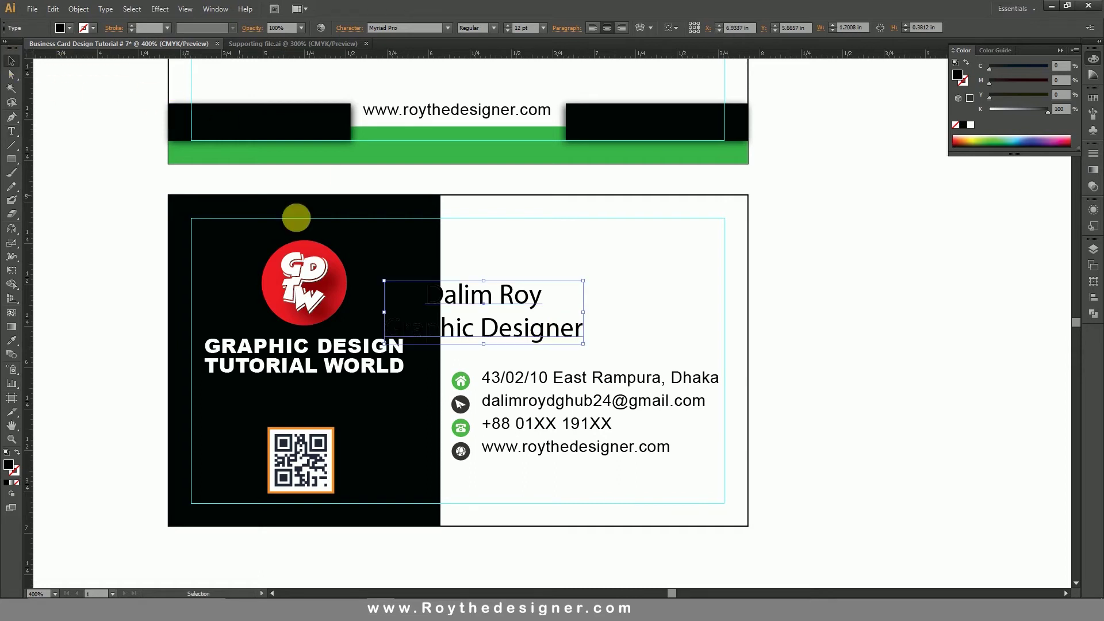
drag(514, 303, 599, 310)
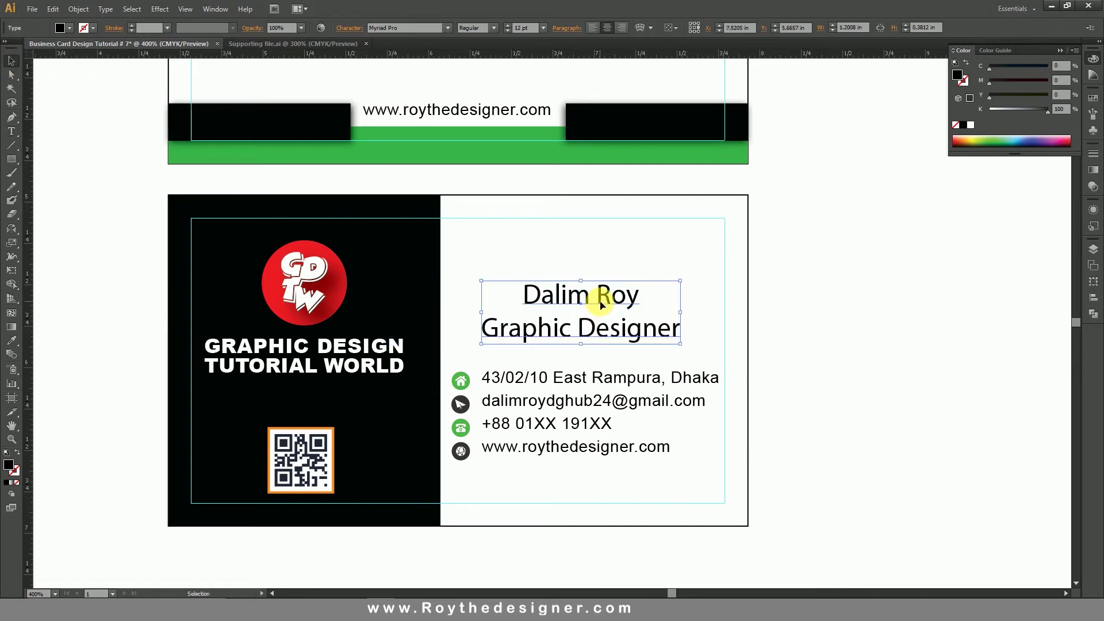
click(592, 28)
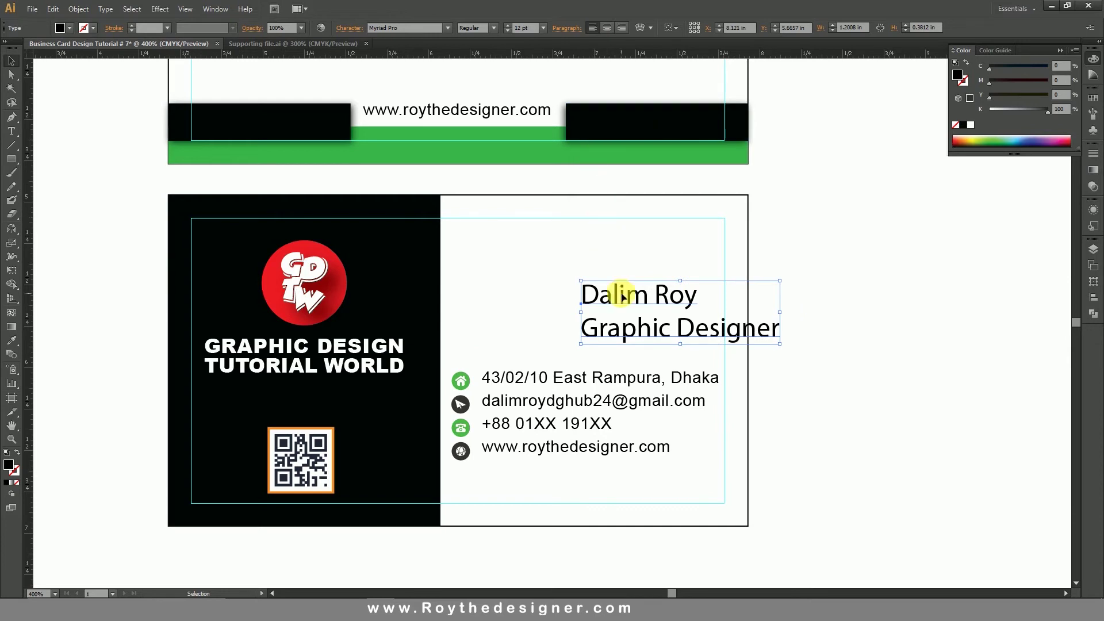
drag(622, 296, 524, 296)
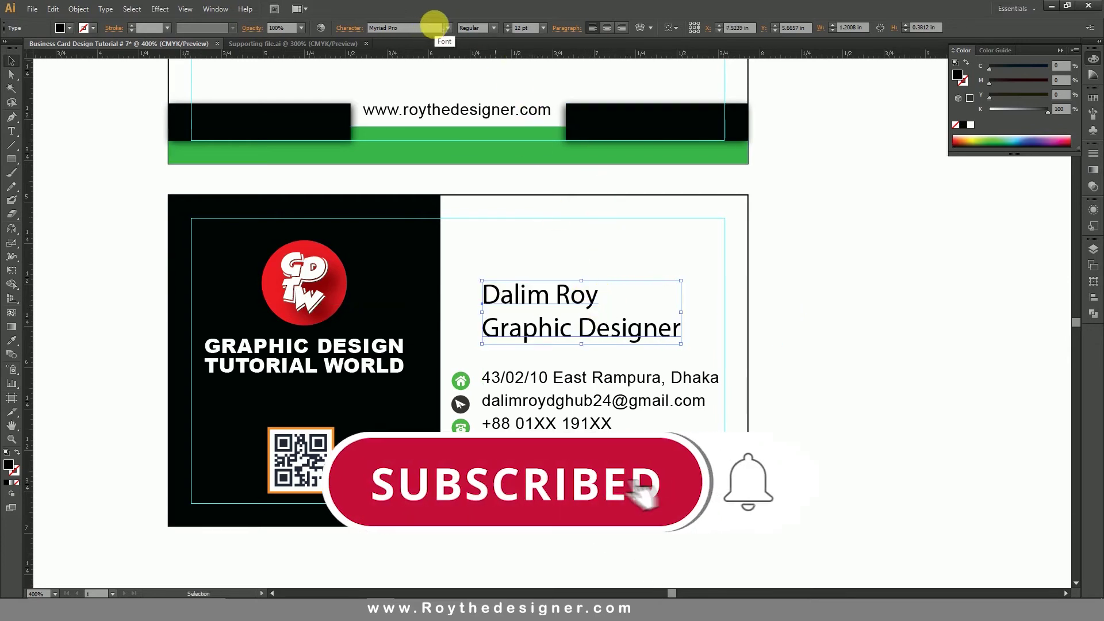
Make the name and title Bold, enlarge the name's font size, and scale the block down proportionally
click(493, 28)
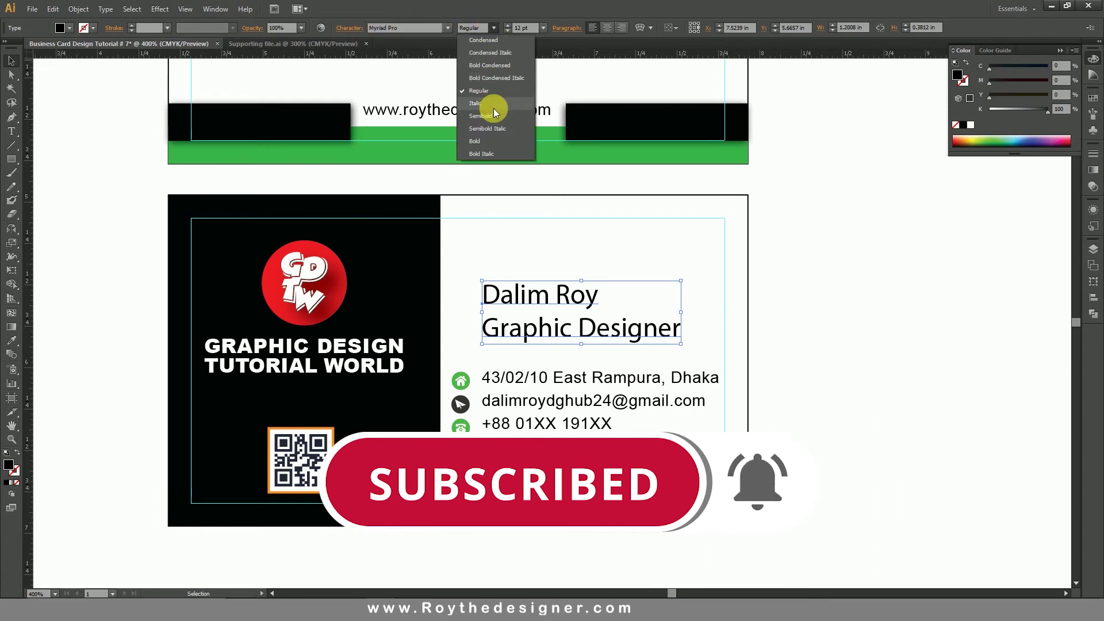
click(495, 141)
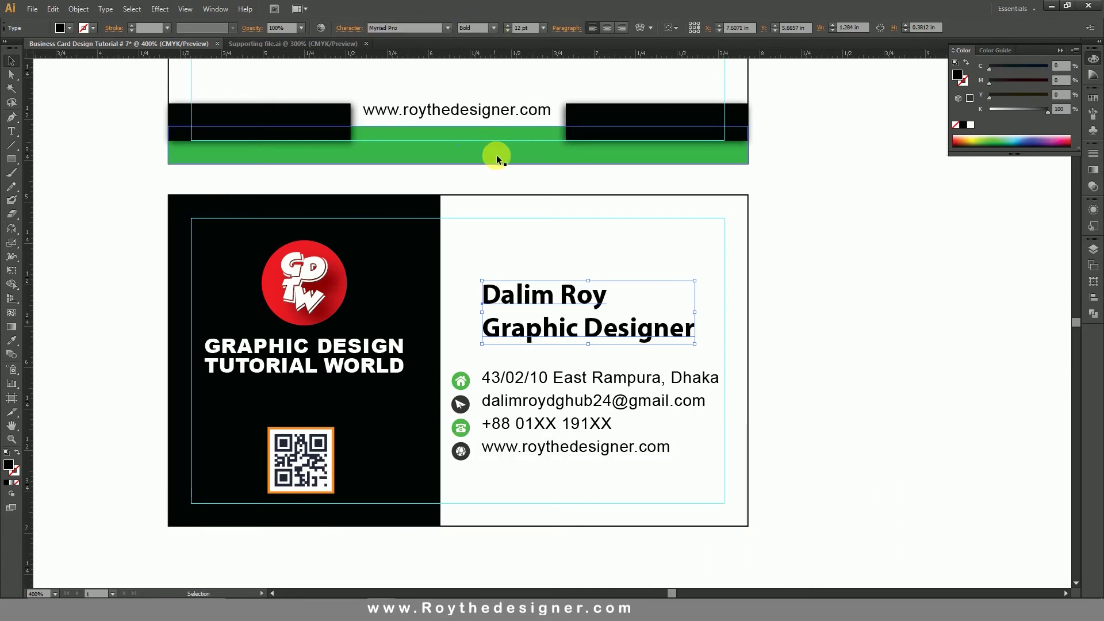
double_click(601, 300)
drag(607, 296, 481, 296)
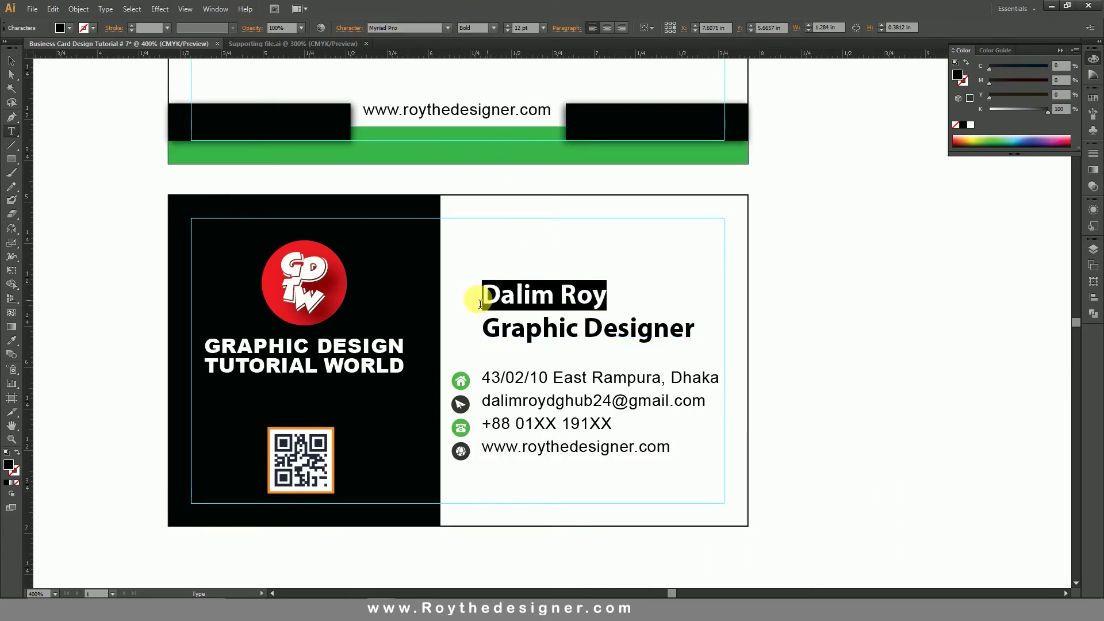
click(525, 28)
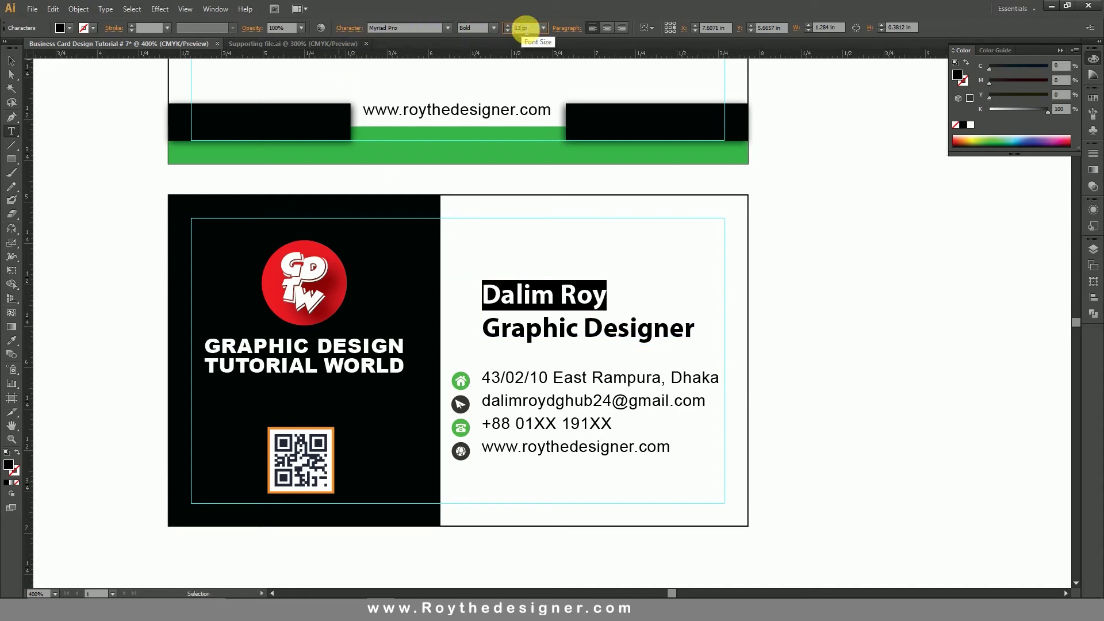
key(Up)
key(Up)
key(Up)
key(Up)
key(Up)
key(Up)
key(Up)
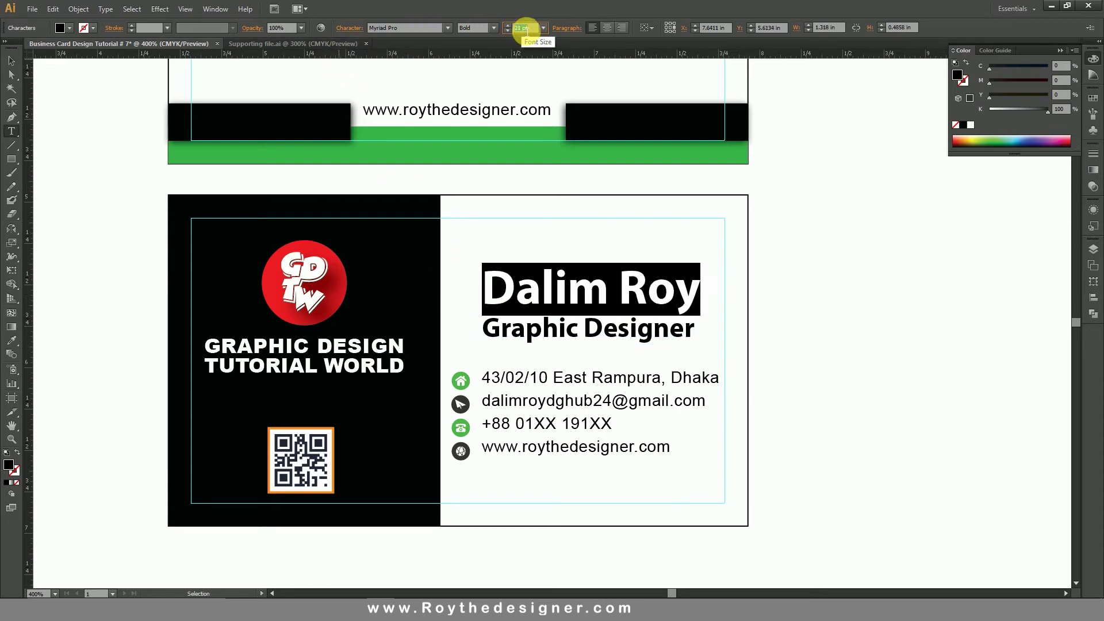
click(11, 61)
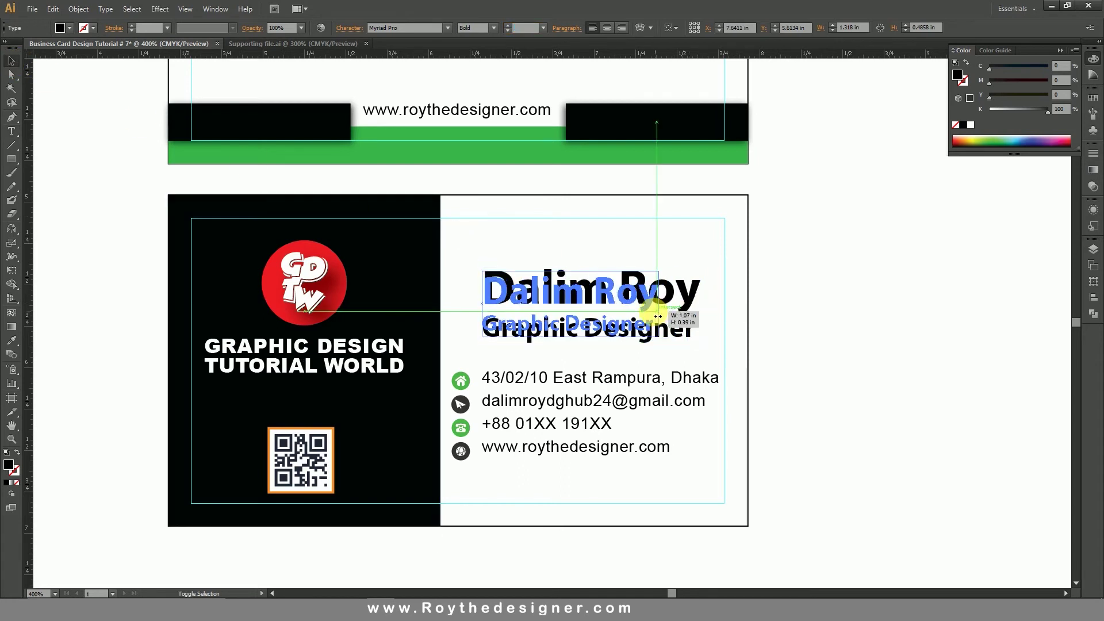
drag(700, 304, 637, 305)
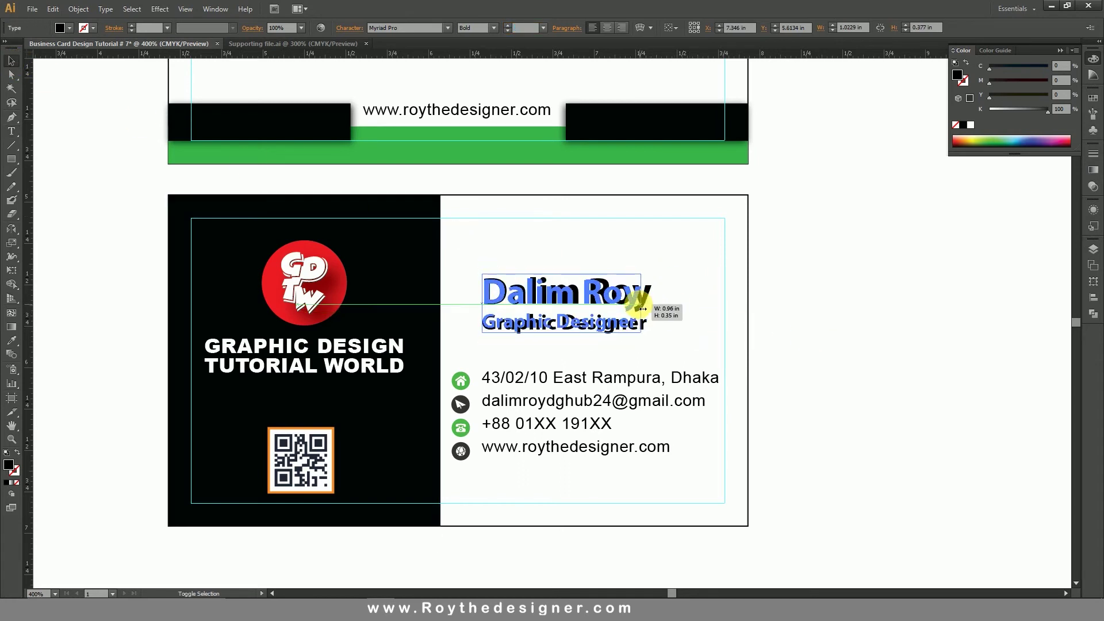
After trying Condensed styles, set 'Graphic Designer' to Regular at 9 pt
triple_click(611, 320)
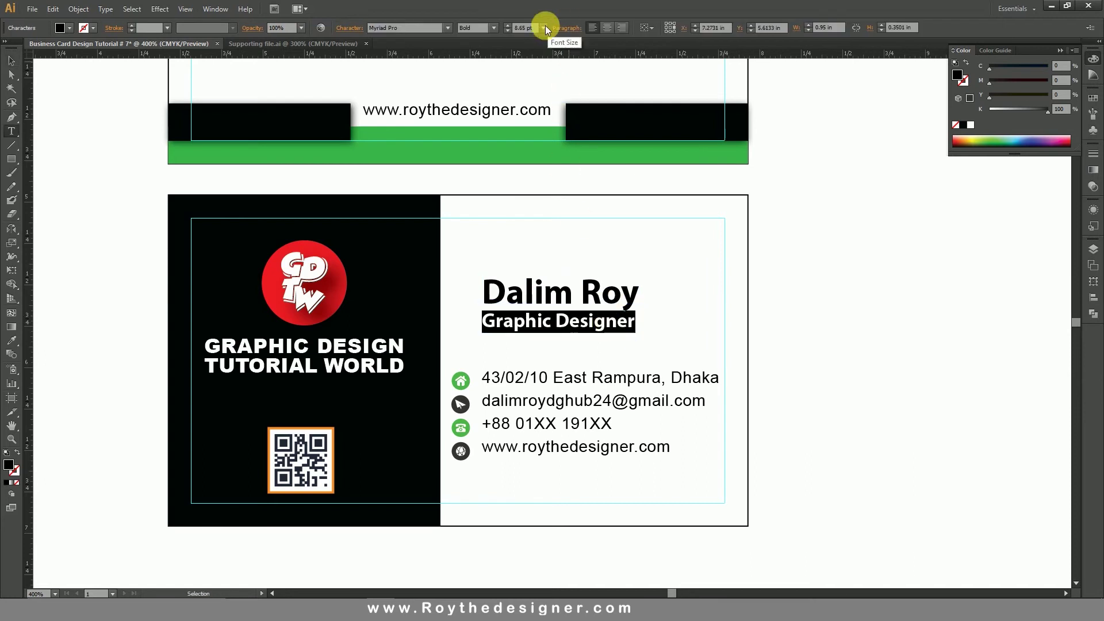
click(499, 28)
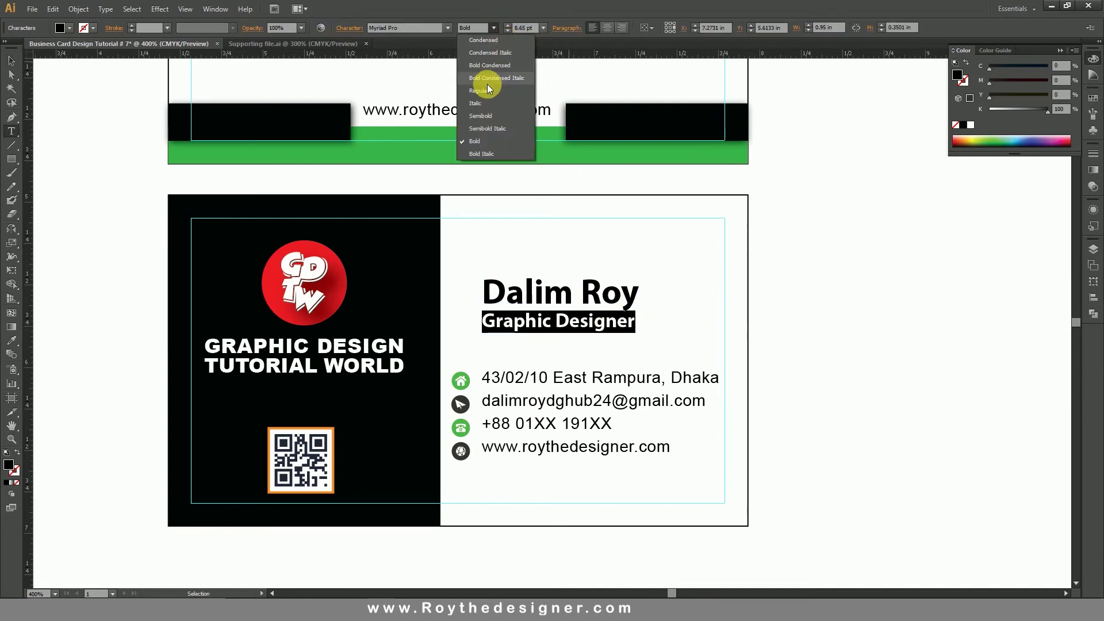
click(493, 42)
click(494, 28)
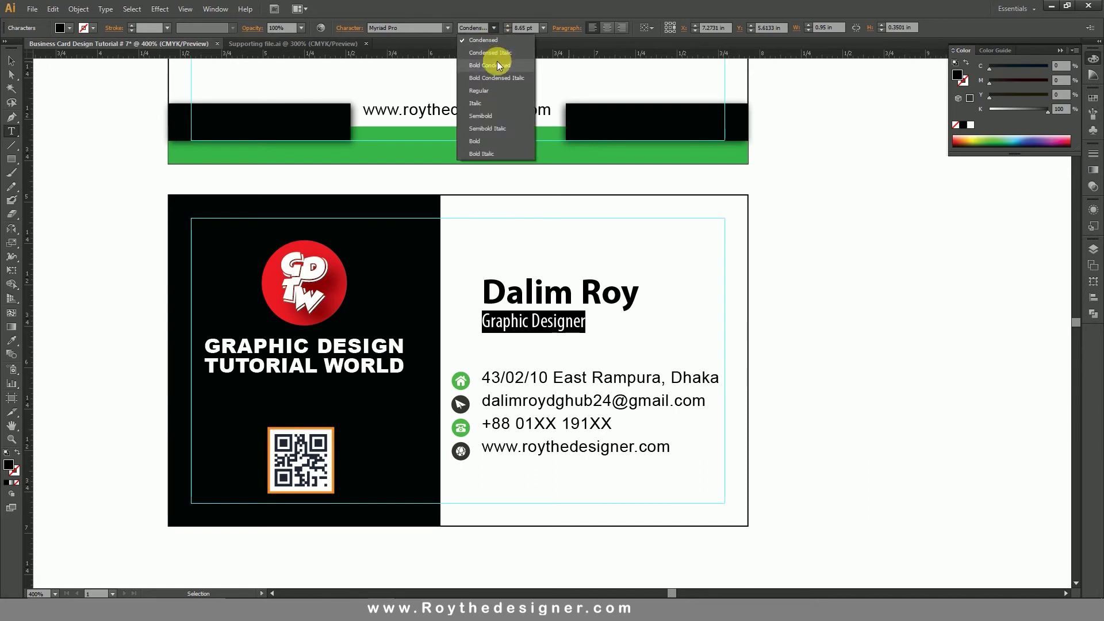
click(498, 65)
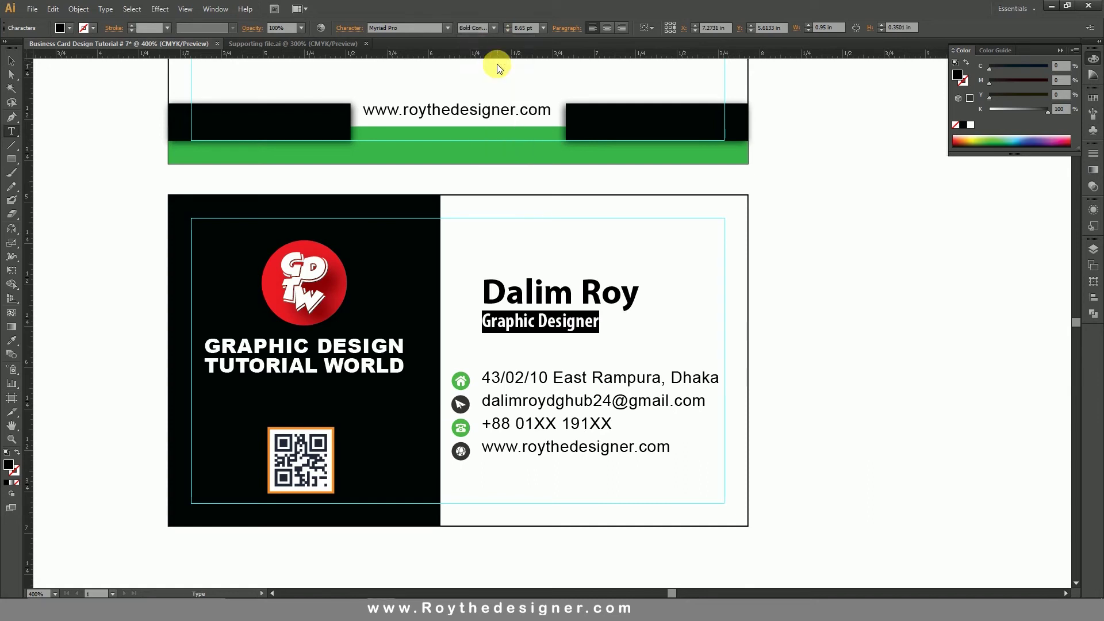
click(495, 27)
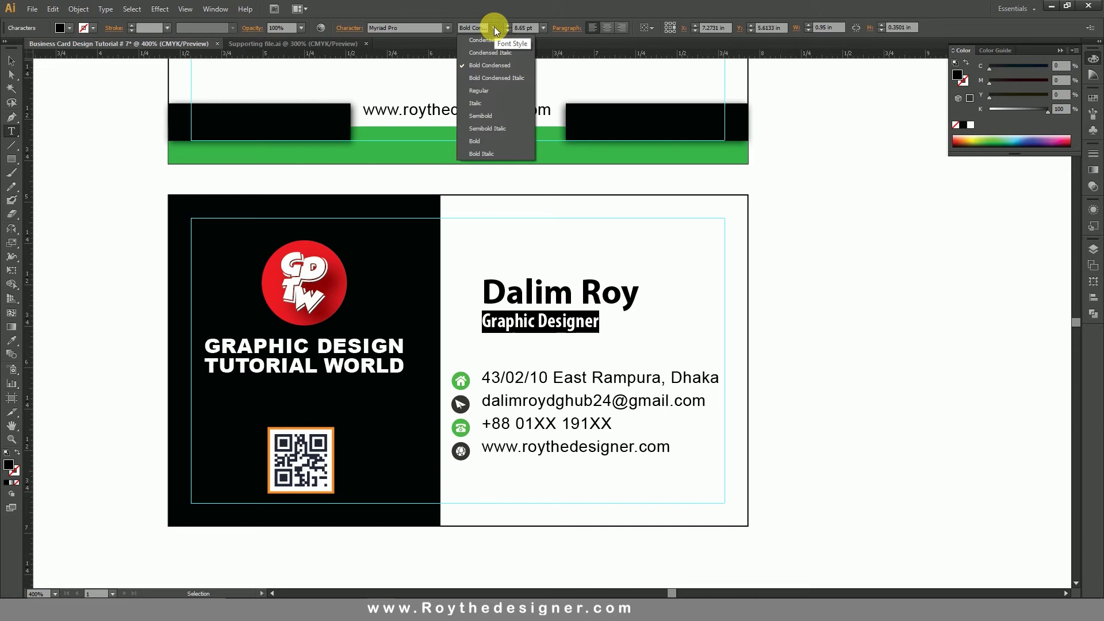
click(502, 89)
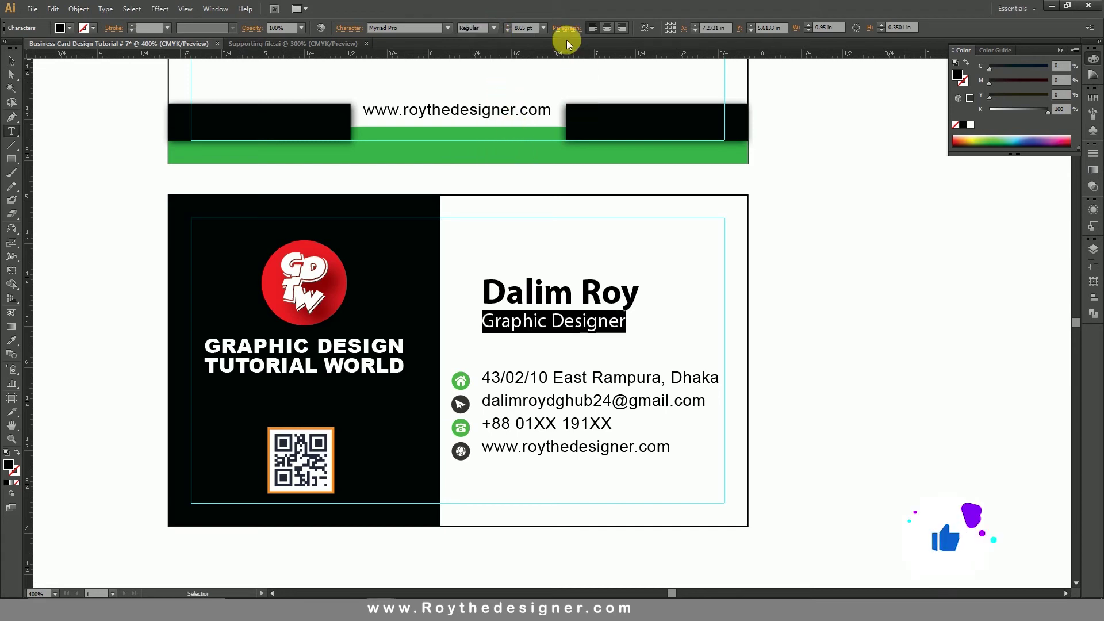
double_click(525, 28)
text(9)
key(Return)
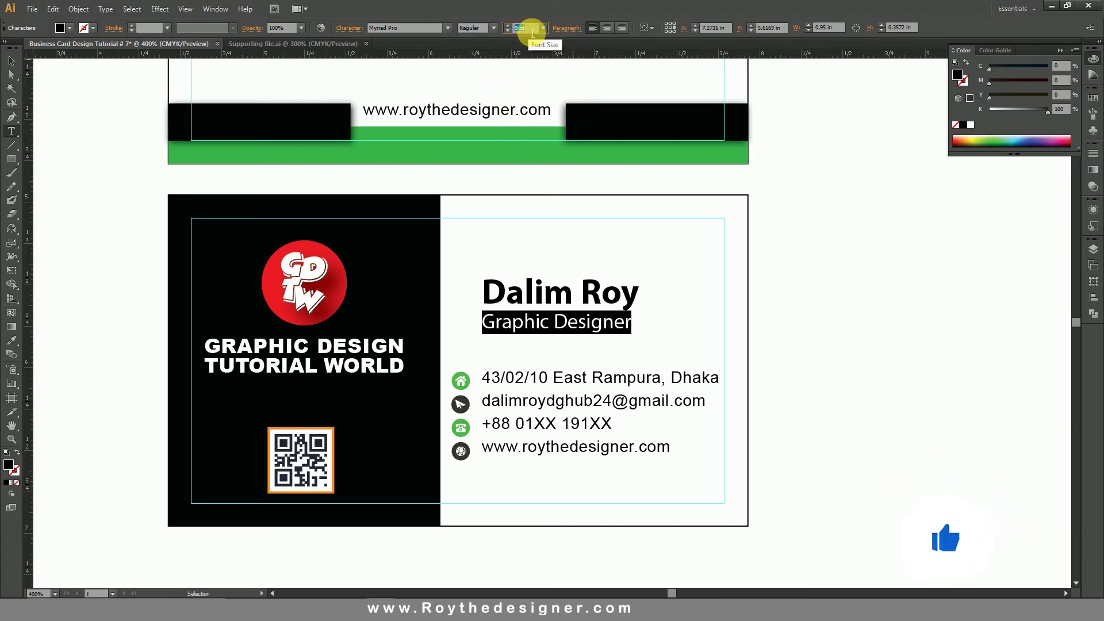
key(Down)
Set 'Graphic Designer' tracking to 10 and dock the Character panel under the Color panel
click(202, 9)
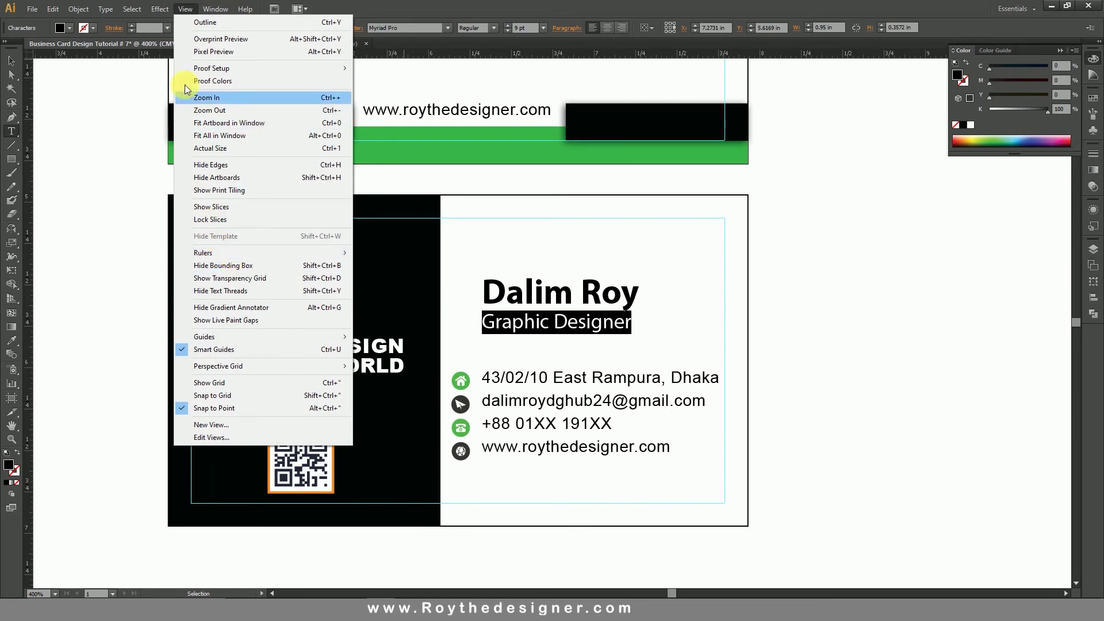
click(191, 9)
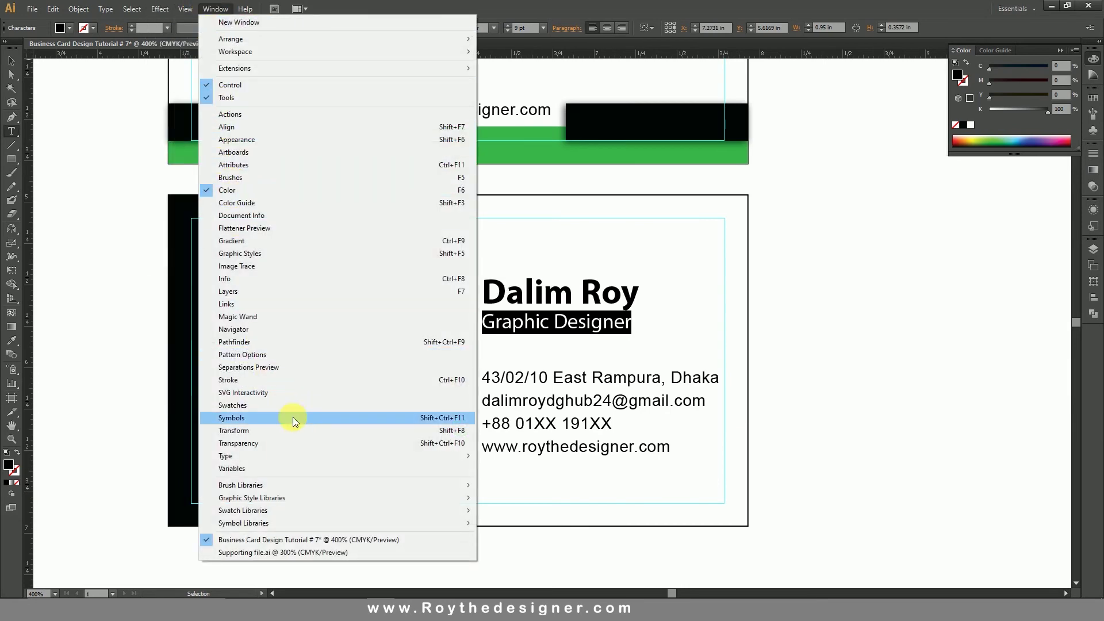
mouse_move(259, 455)
click(509, 458)
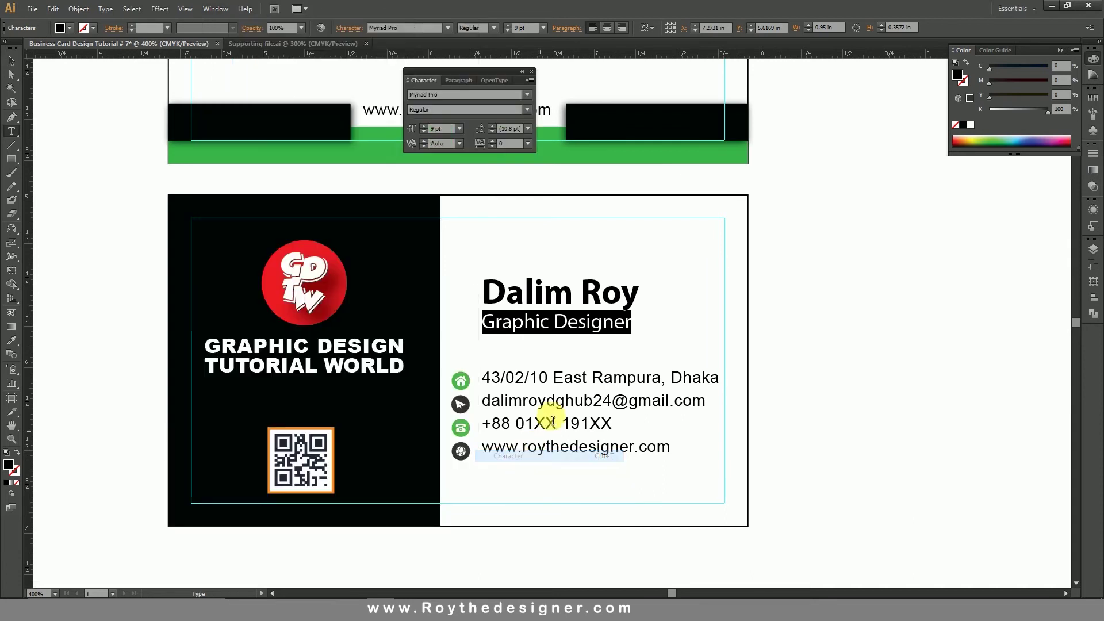
click(510, 144)
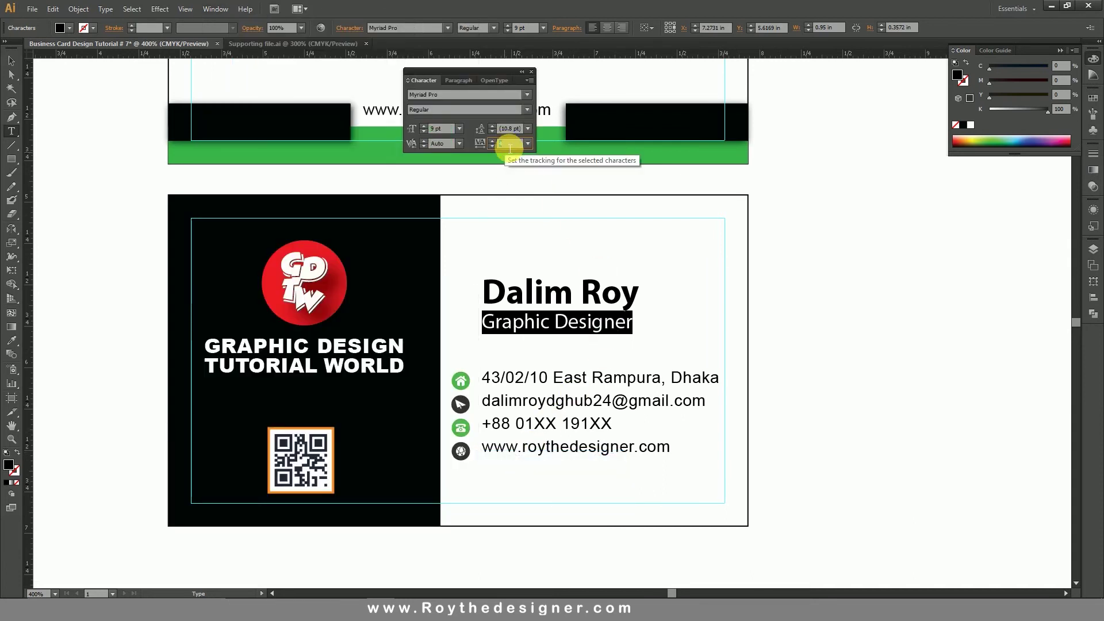
text(10)
key(Return)
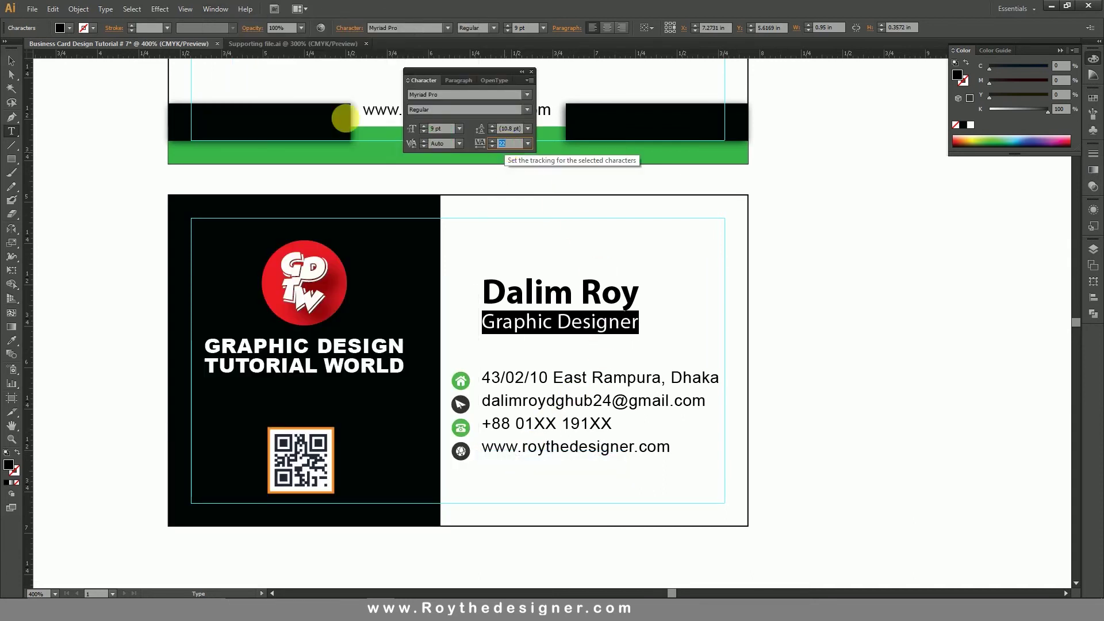
click(5, 60)
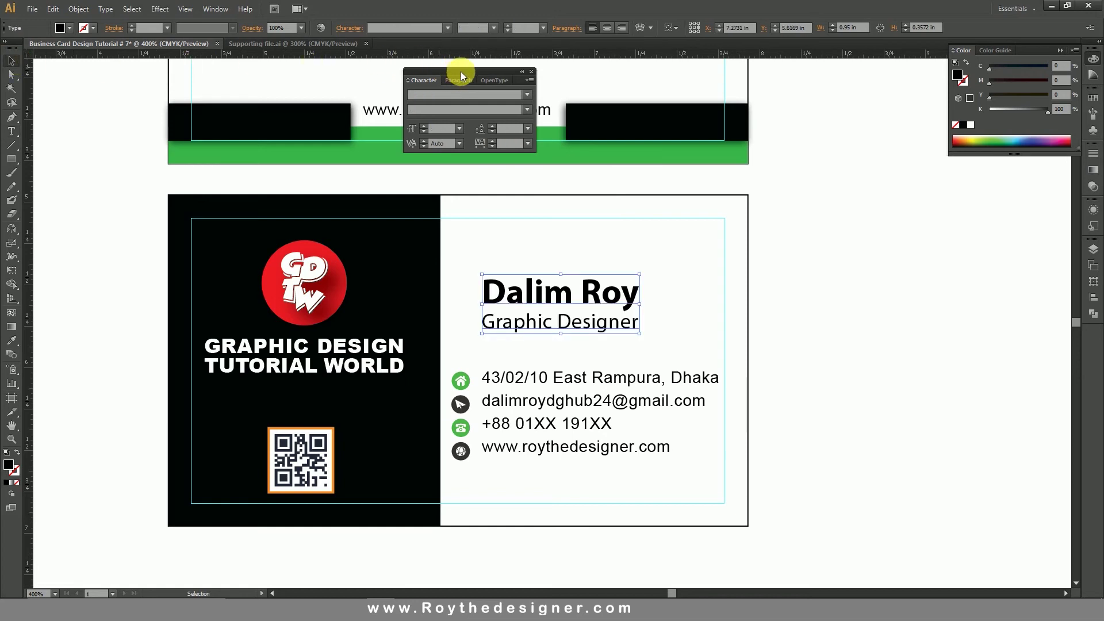
drag(460, 72, 1008, 160)
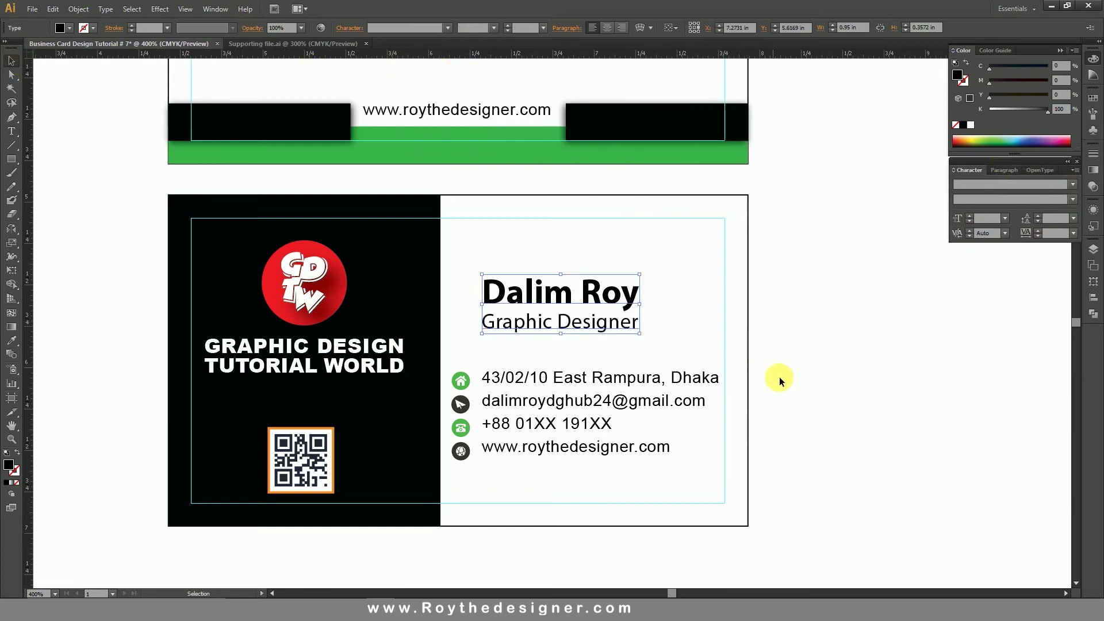
Colour the name green by eyedropper-sampling the card's green stripe
double_click(611, 298)
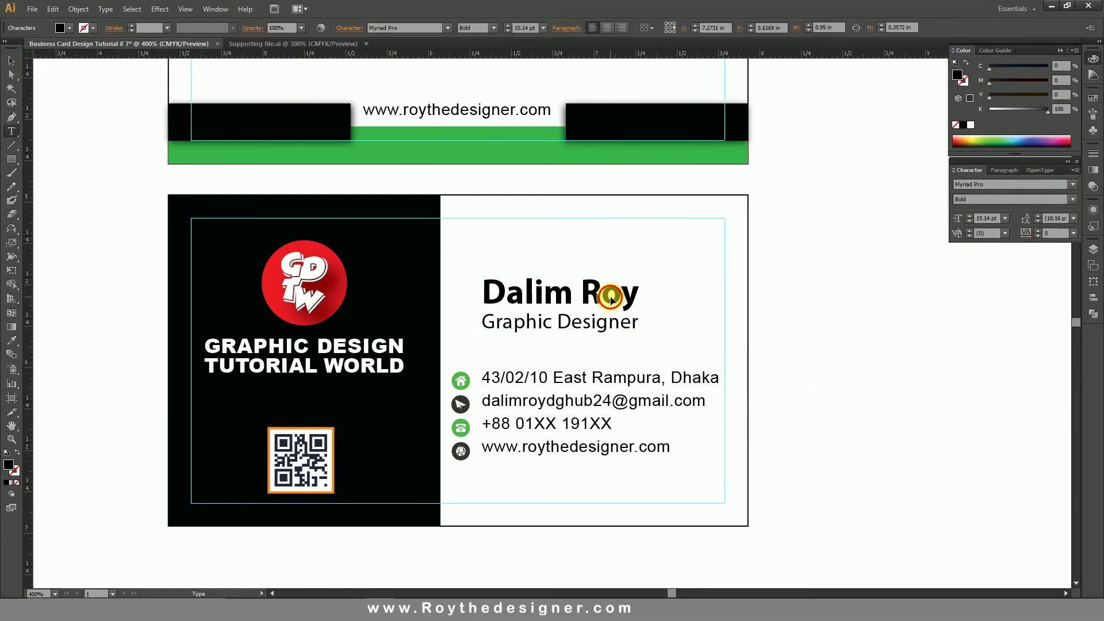
key(ctrl+a)
click(12, 340)
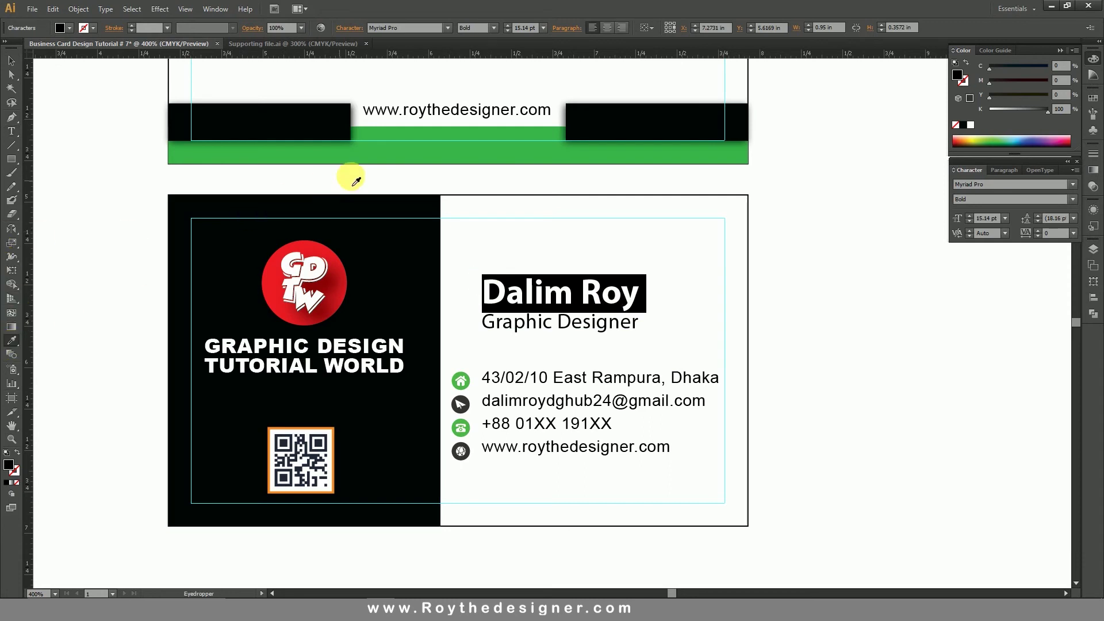
click(385, 153)
click(12, 60)
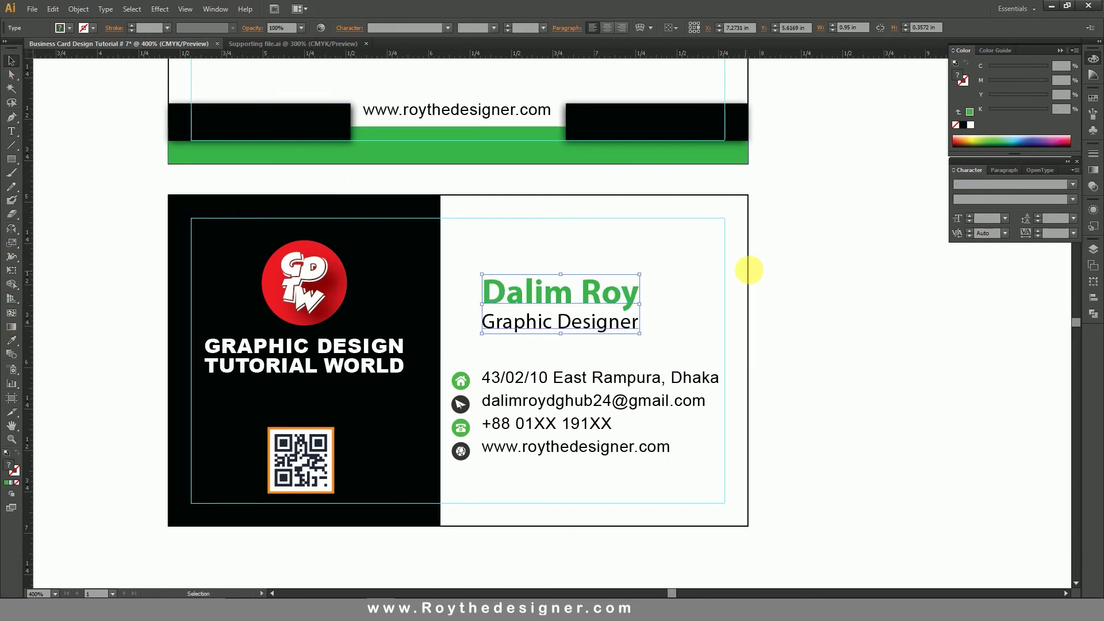
click(748, 270)
Tighten the title's leading, move the name block lower, and zoom into the card's lower half
click(614, 300)
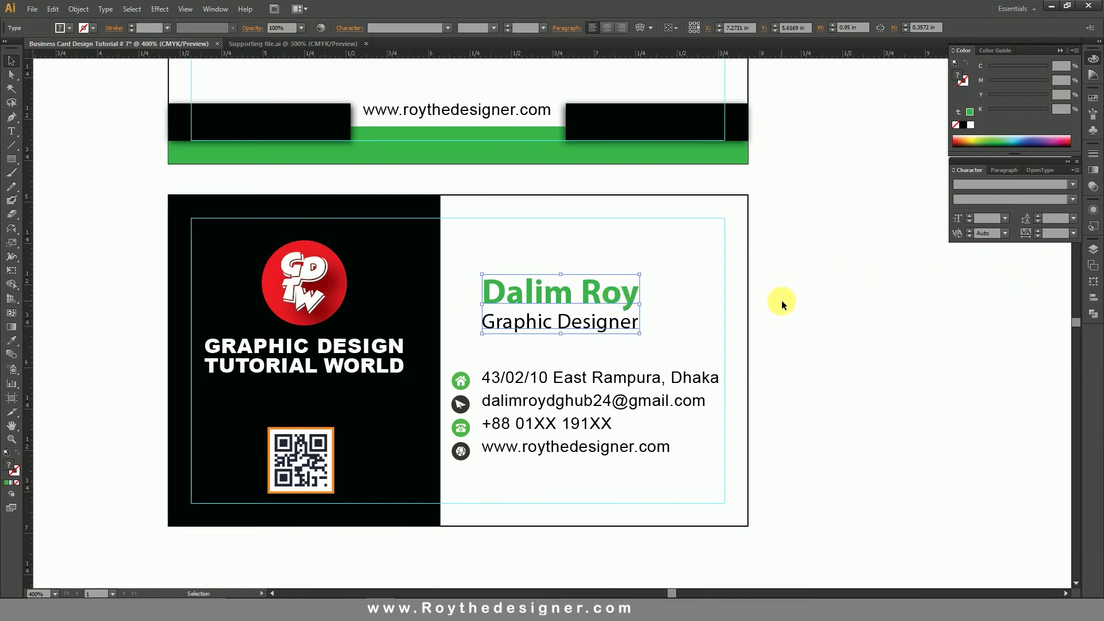
key(alt+Up)
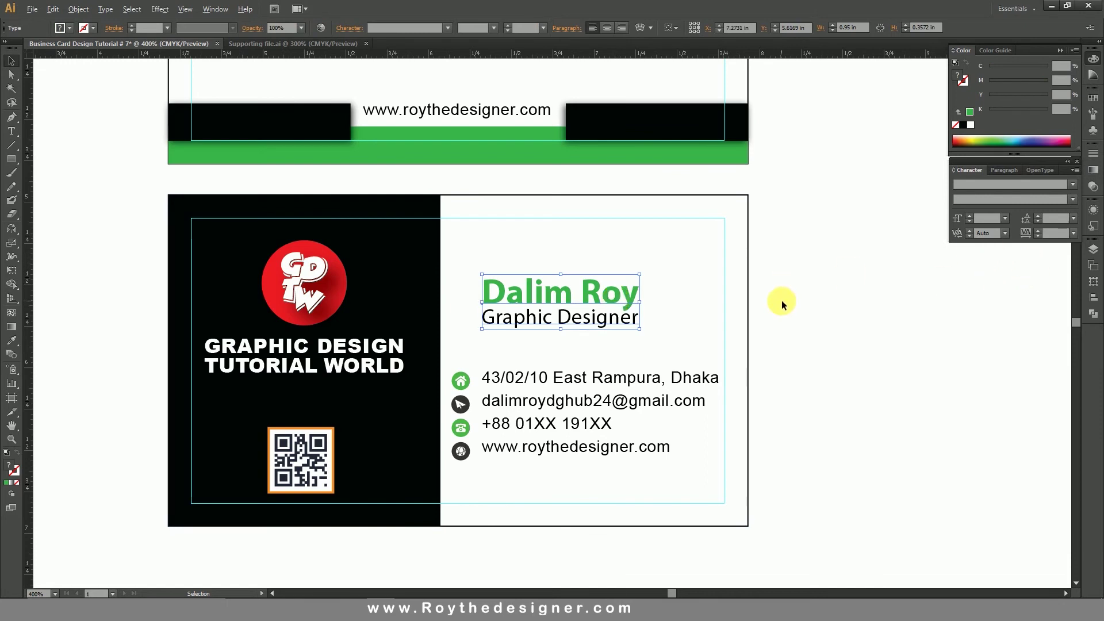
drag(612, 291, 611, 313)
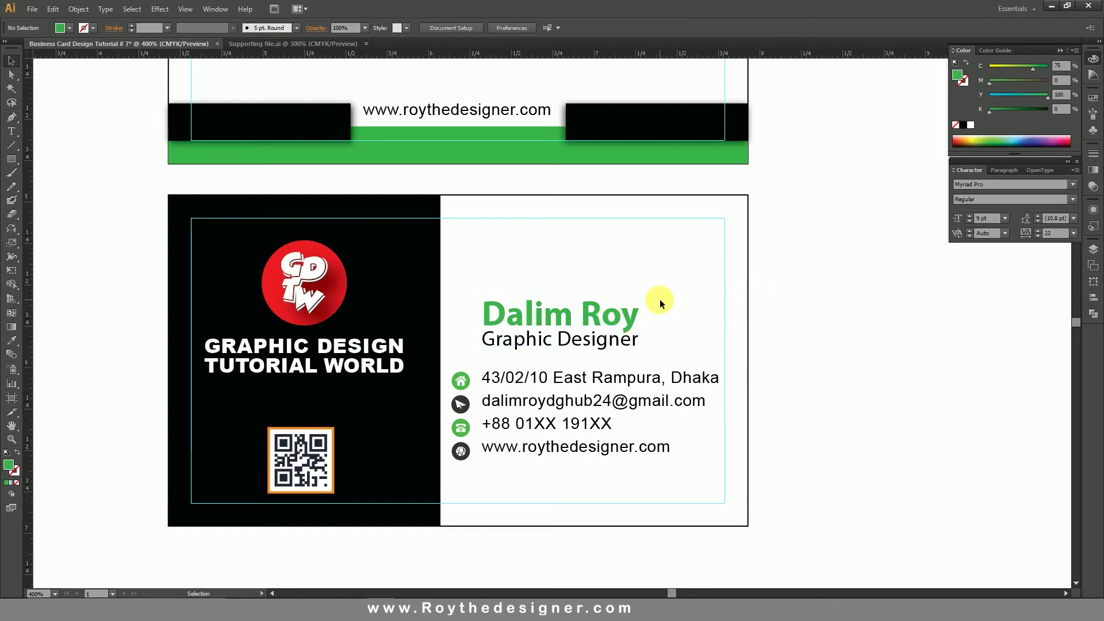
key(z)
drag(222, 238, 813, 525)
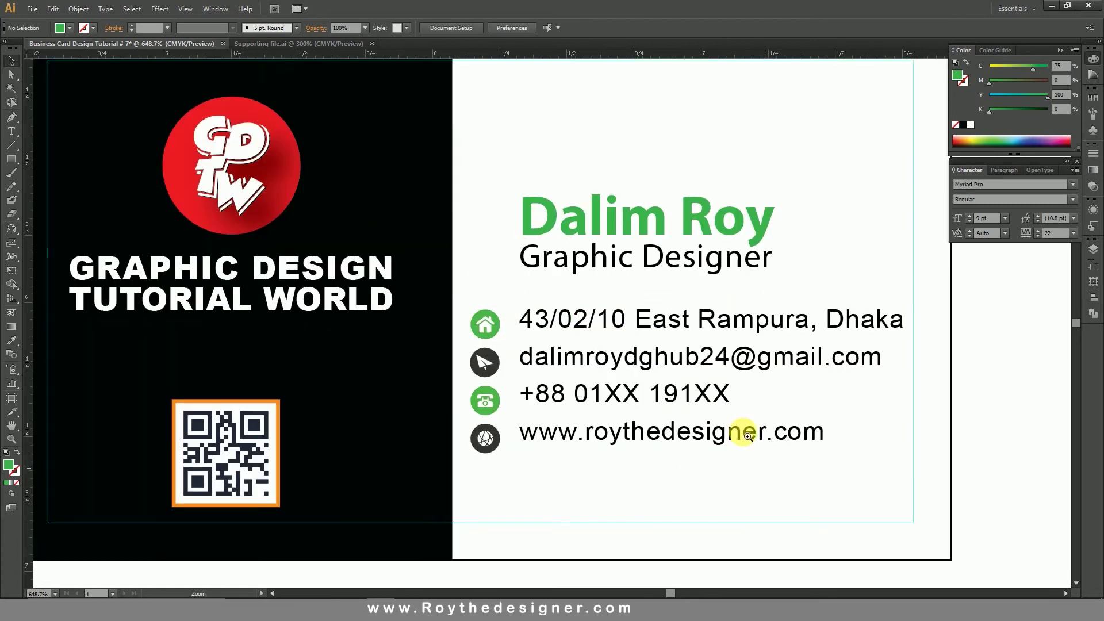
Draw a thin green rectangle rule under 'Graphic Designer' and nudge it down slightly
key(v)
click(726, 275)
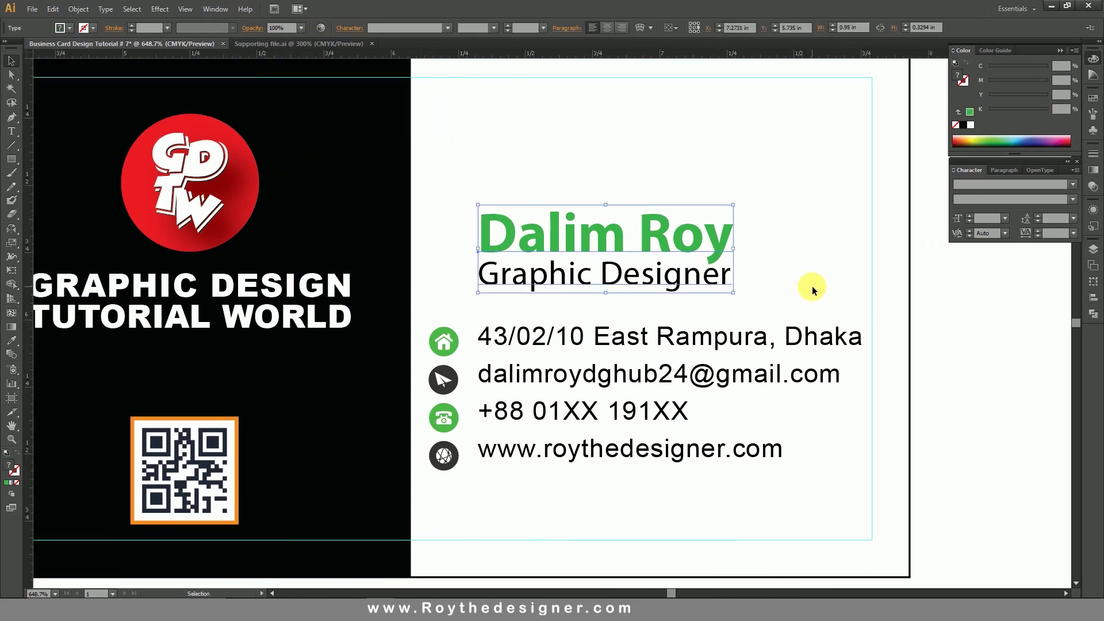
click(843, 254)
click(11, 159)
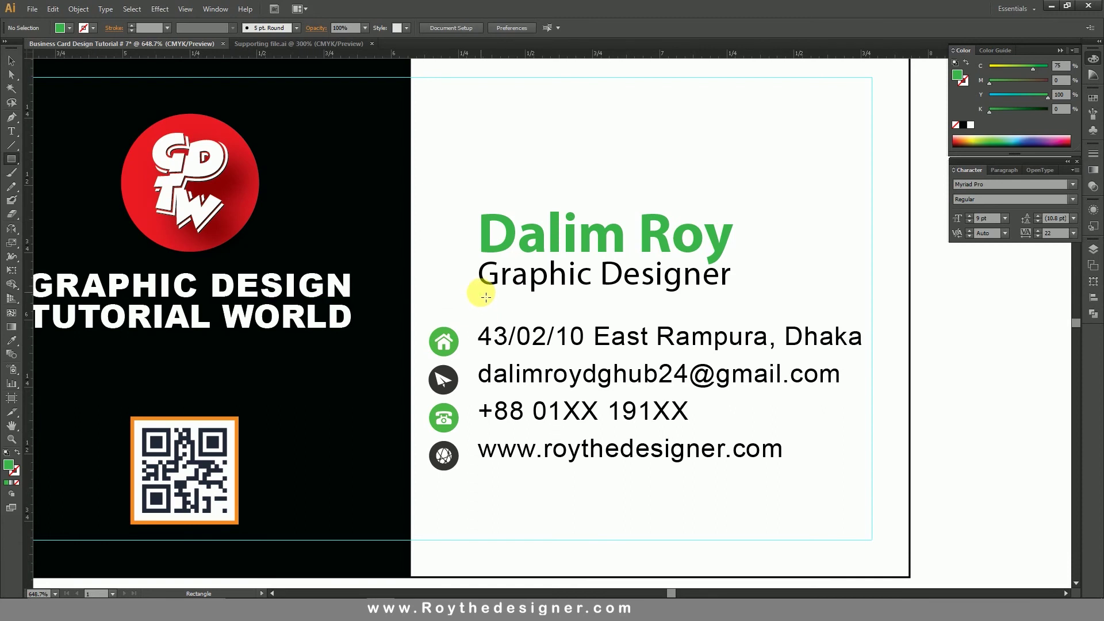
drag(485, 298, 739, 299)
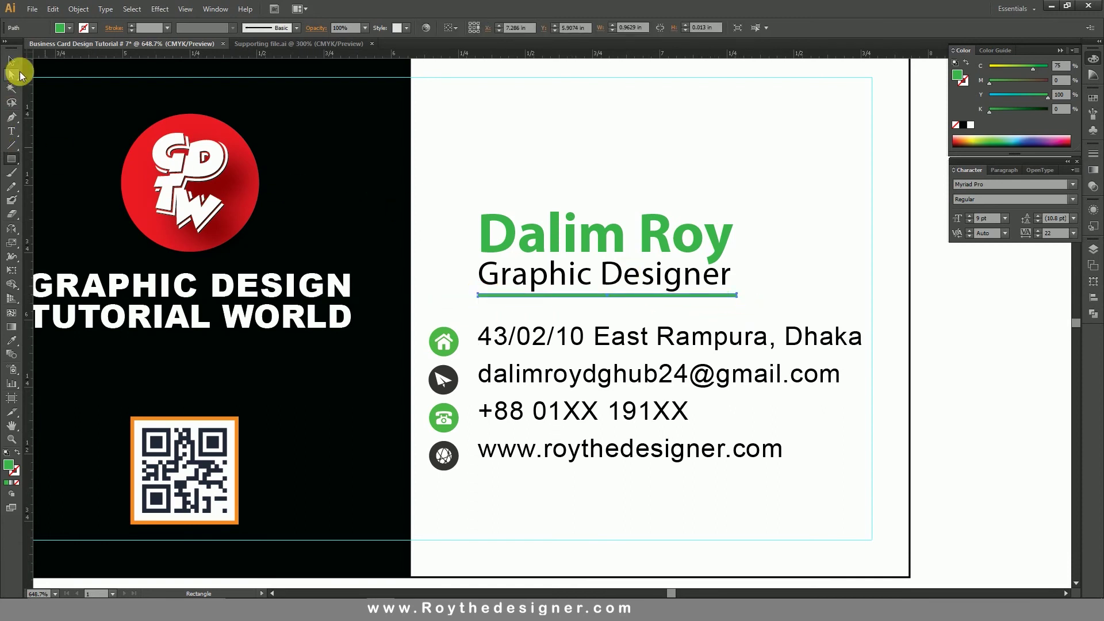
click(12, 61)
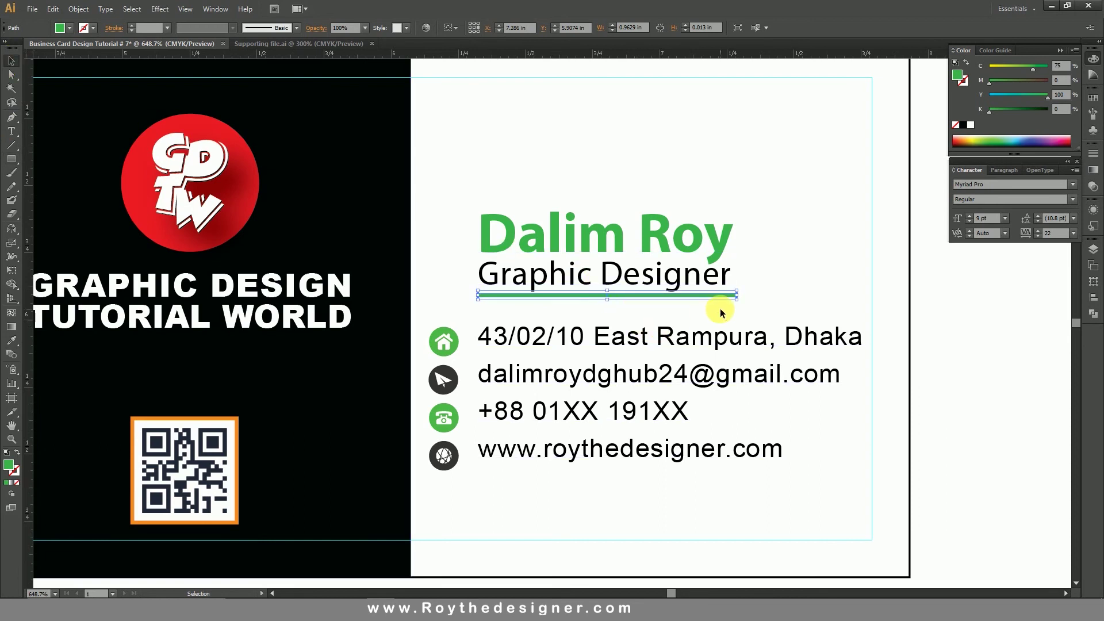
key(Down)
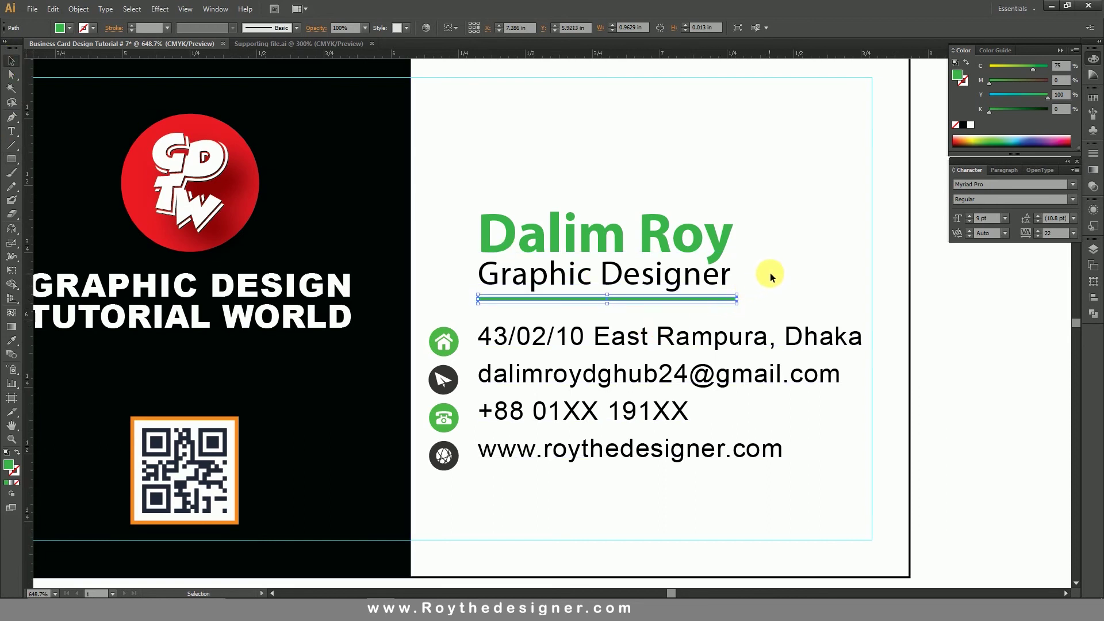
click(772, 277)
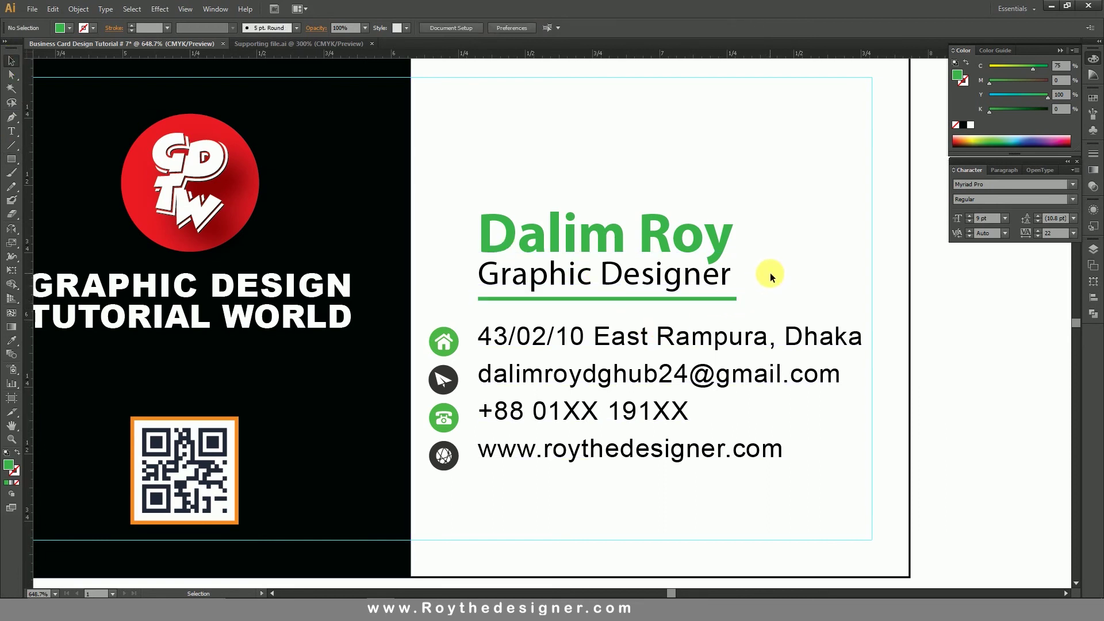
click(656, 452)
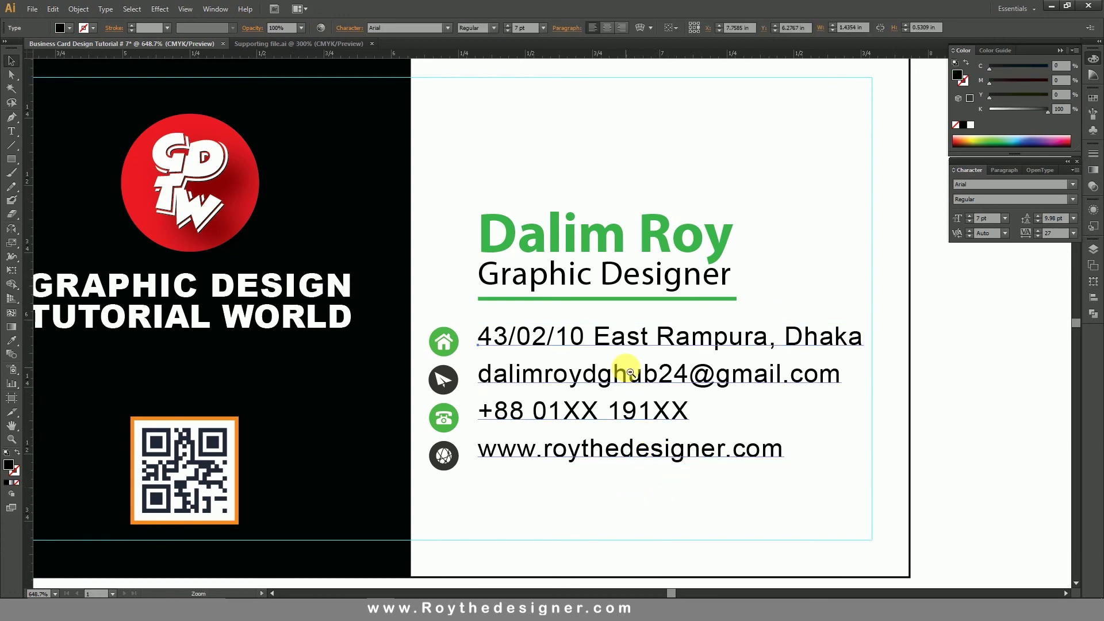
Alt+Shift-copy the front card's green bottom bar down onto the back card
scroll(658, 439, down, 1)
scroll(636, 362, up, 2)
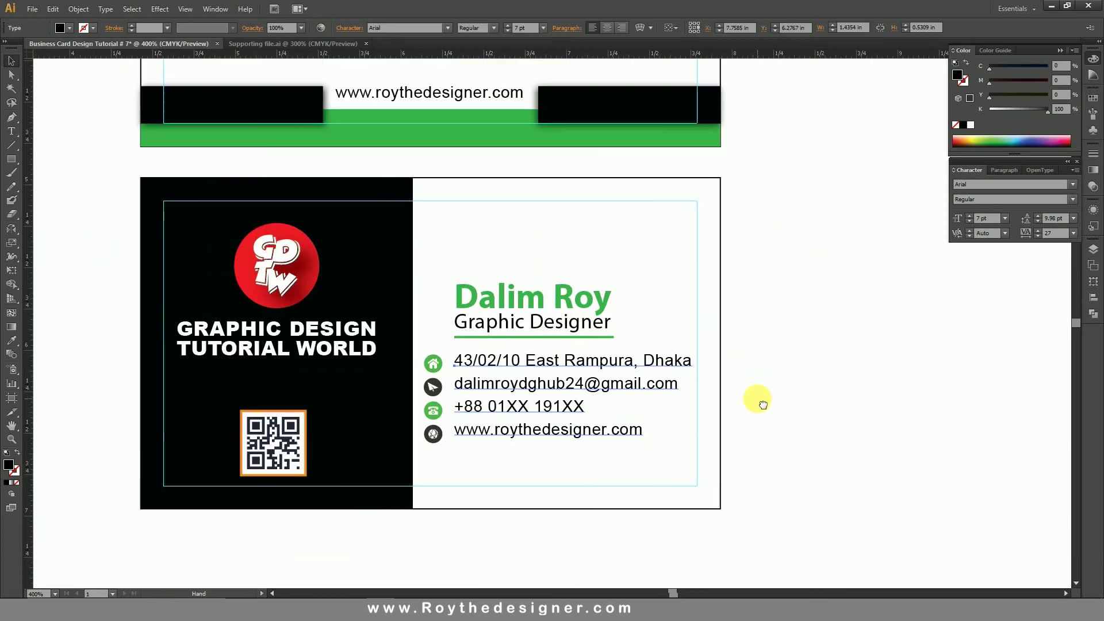
click(761, 345)
scroll(646, 343, down, 1)
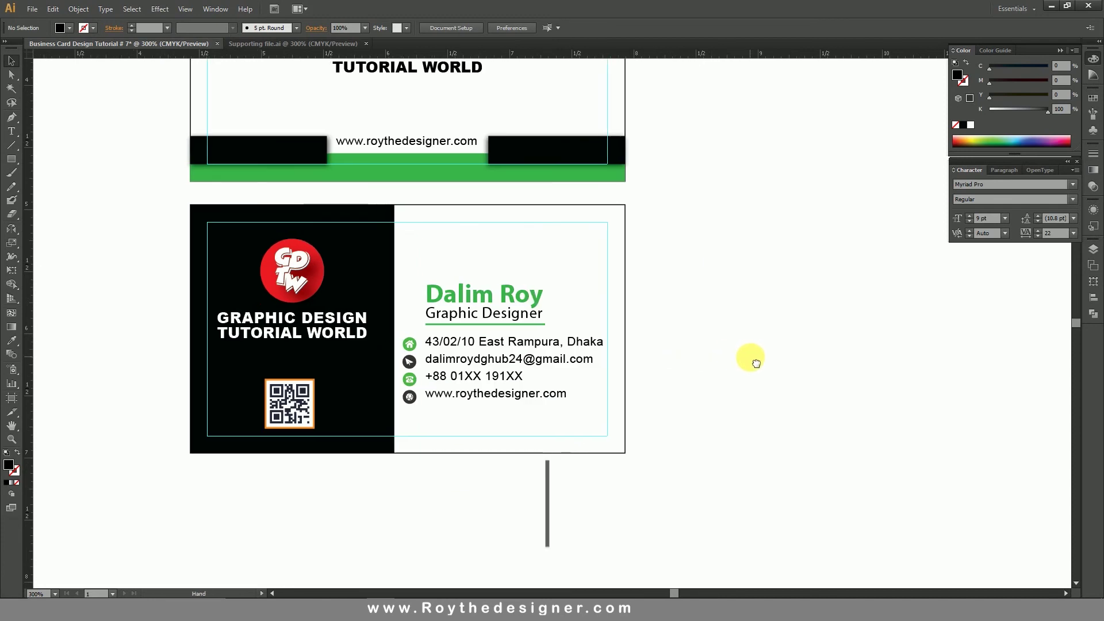
scroll(580, 308, down, 1)
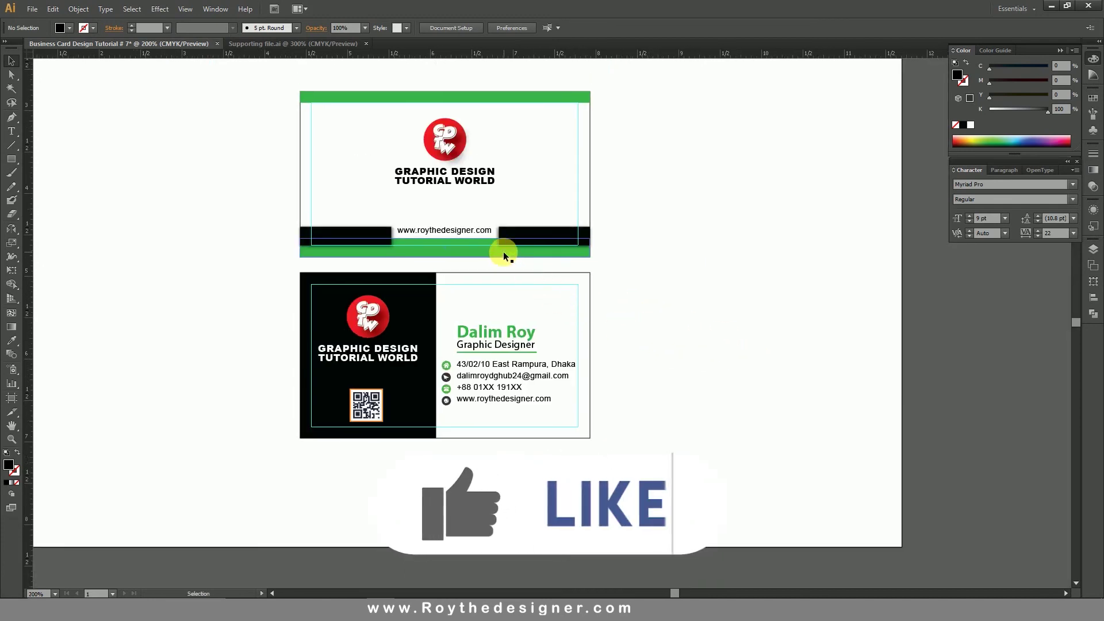
click(502, 251)
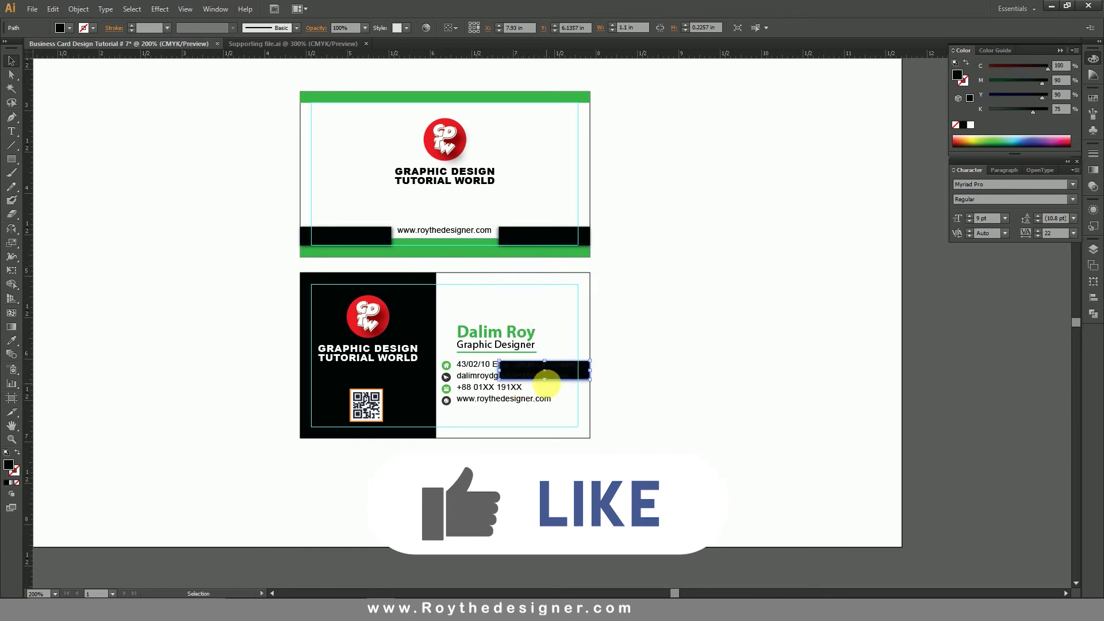
click(518, 240)
drag(471, 257, 460, 441)
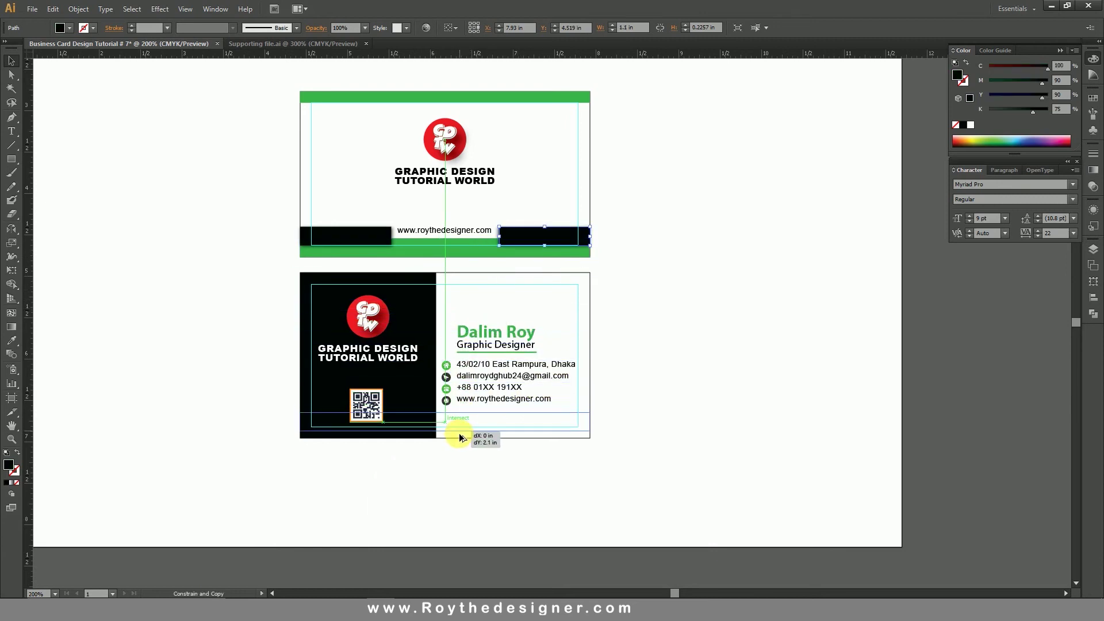
drag(459, 441, 457, 440)
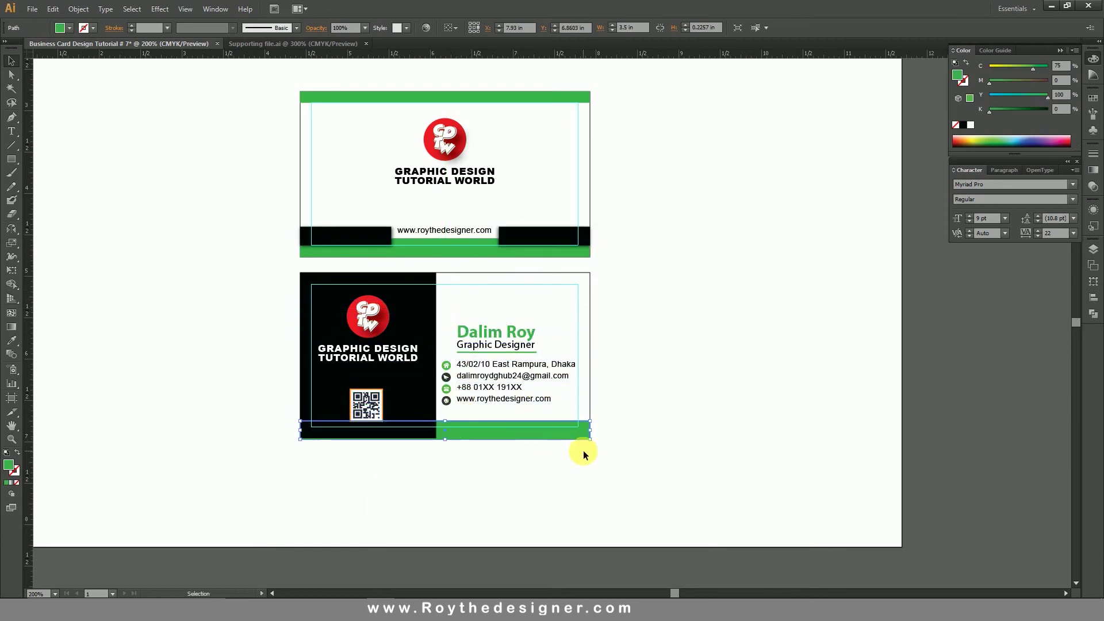
Snap the copied bar's bottom to the back card edge, then zoom out to both cards
drag(581, 446, 630, 482)
click(406, 143)
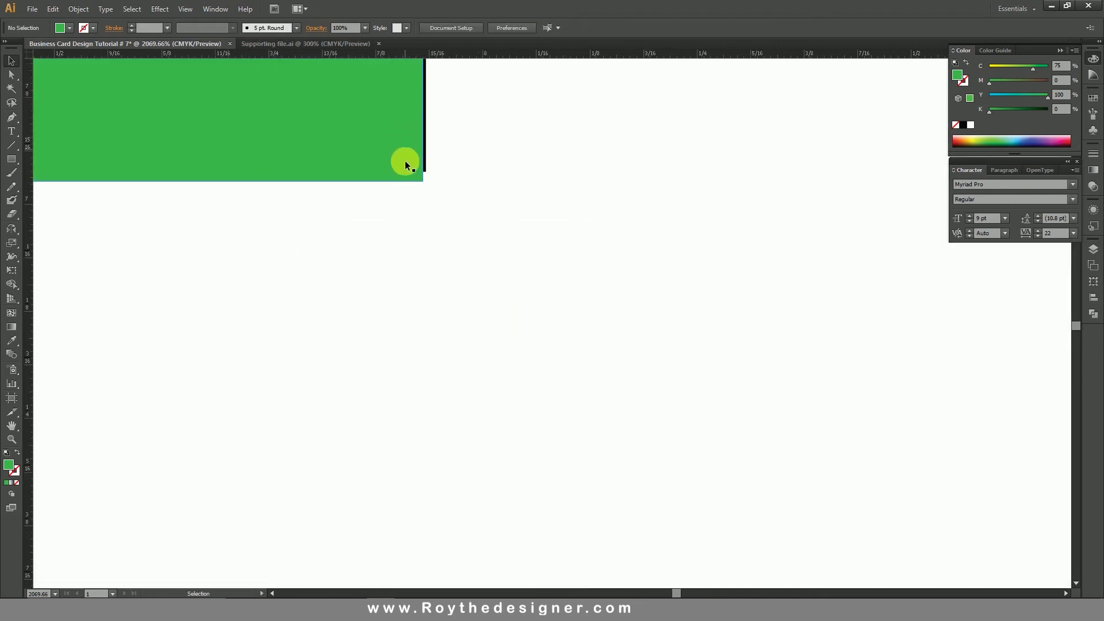
drag(405, 165, 404, 147)
key(z)
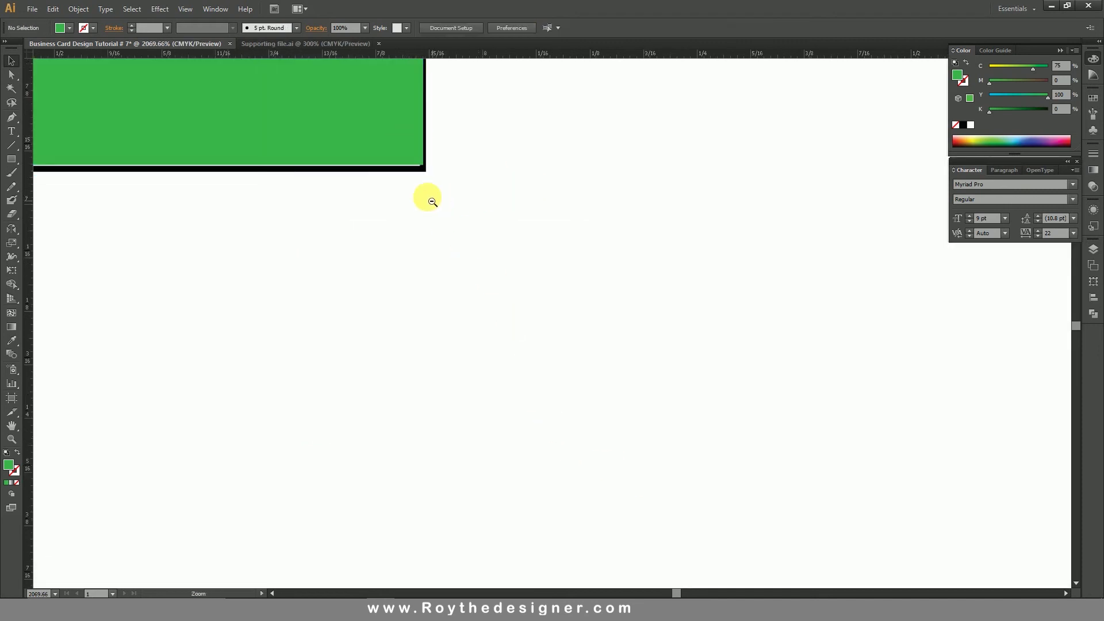
ctrl+click(406, 143)
alt+click(382, 187)
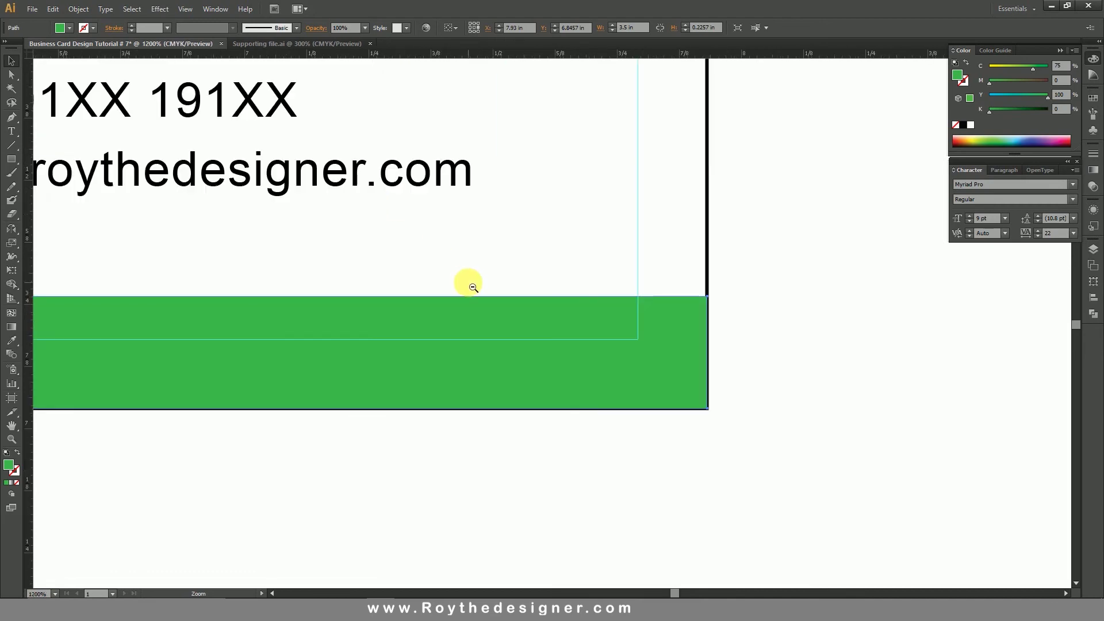
alt+click(473, 287)
ctrl+click(771, 347)
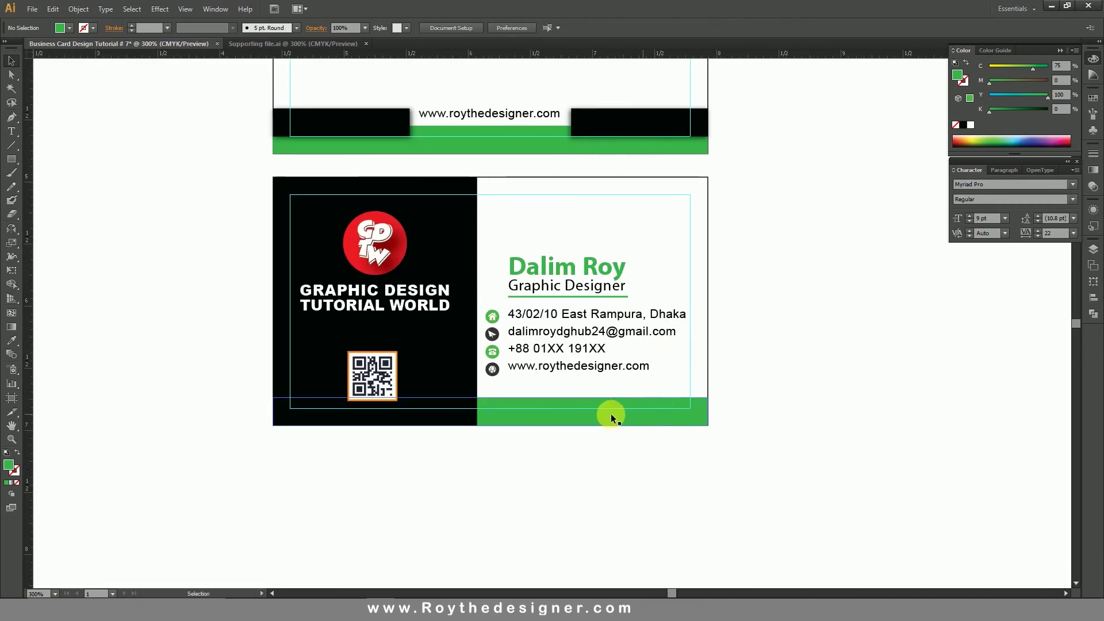
click(394, 385)
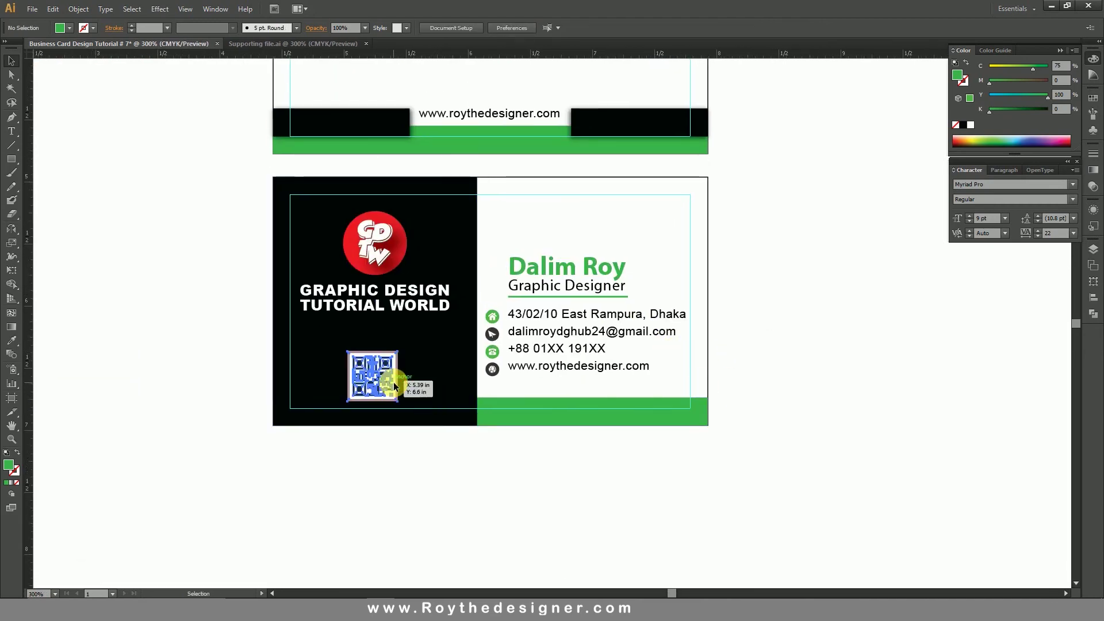
click(522, 412)
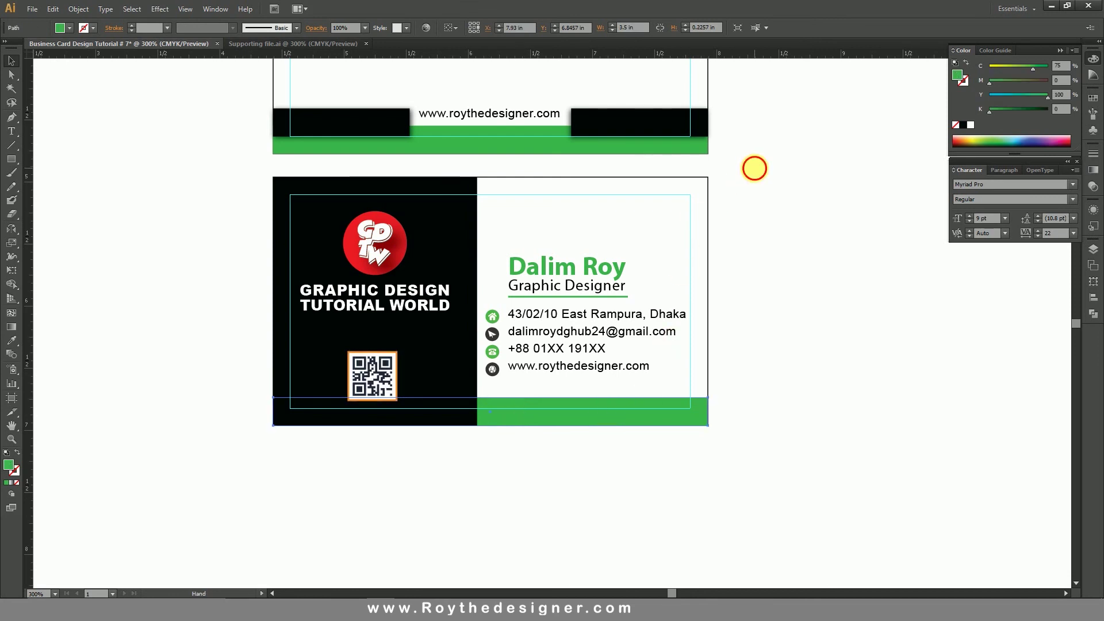
scroll(754, 168, up, 3)
key(ctrl+minus)
click(631, 194)
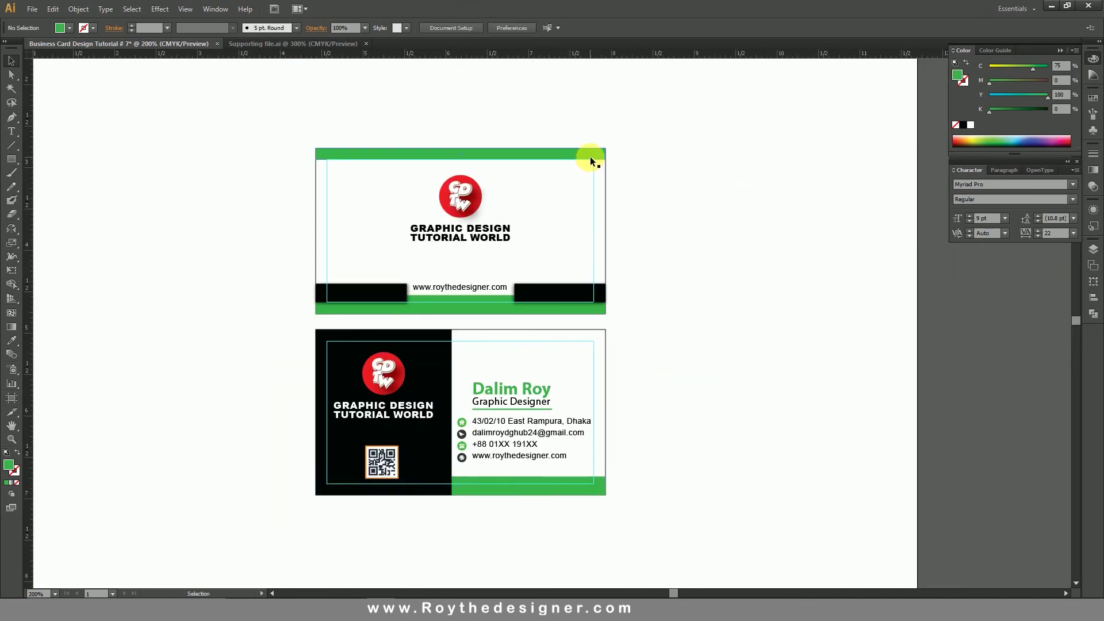
Copy the front card's top green bar onto the back card's top edge
drag(590, 156, 586, 338)
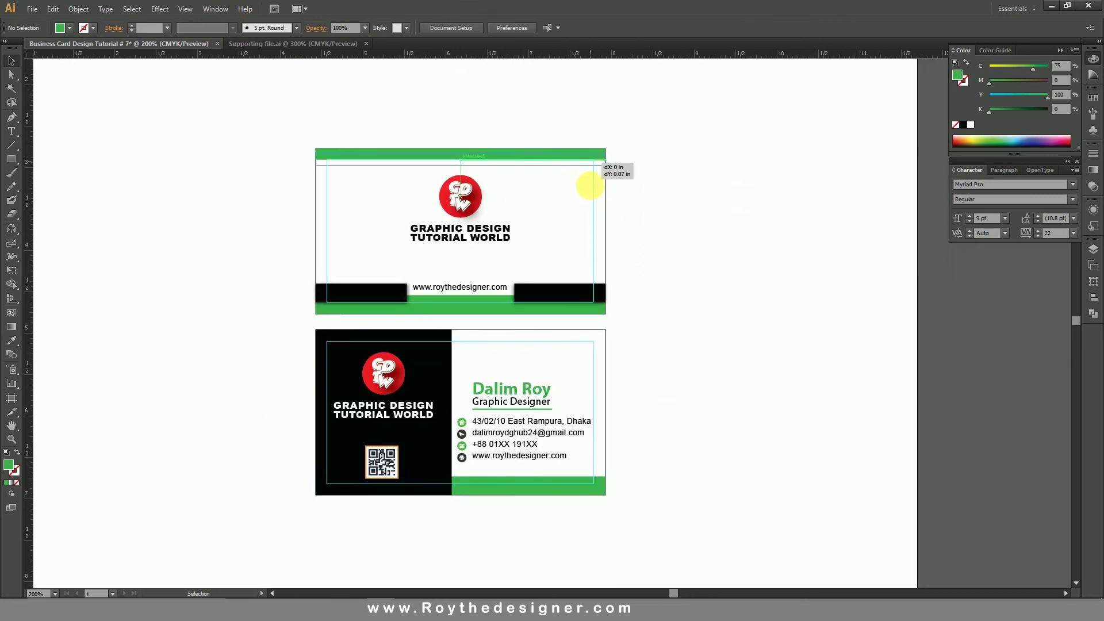
click(671, 345)
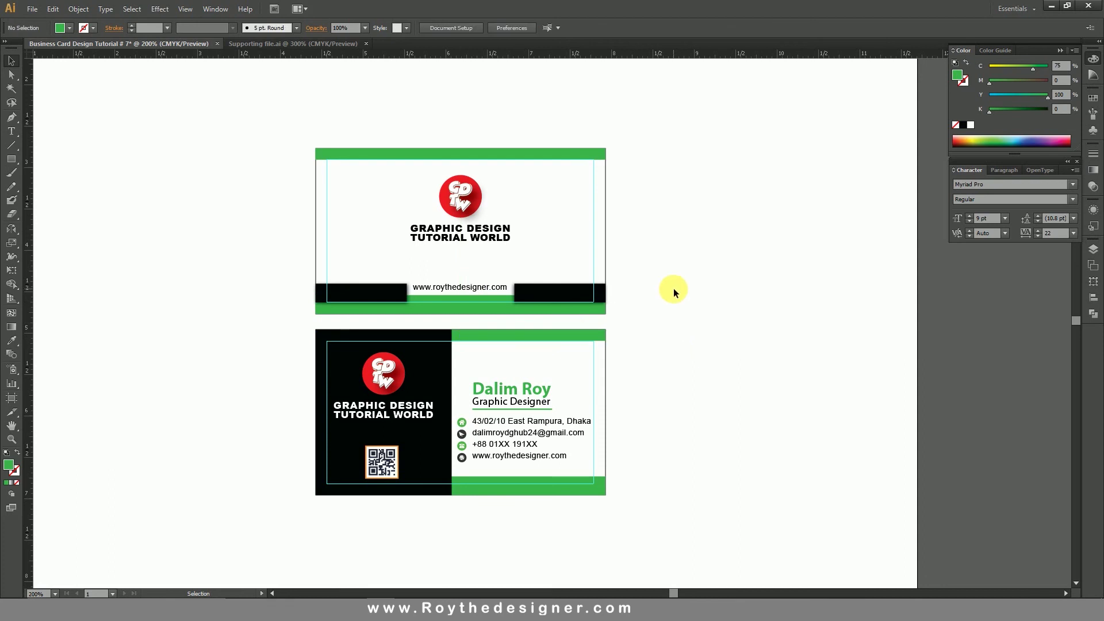
drag(234, 308, 678, 517)
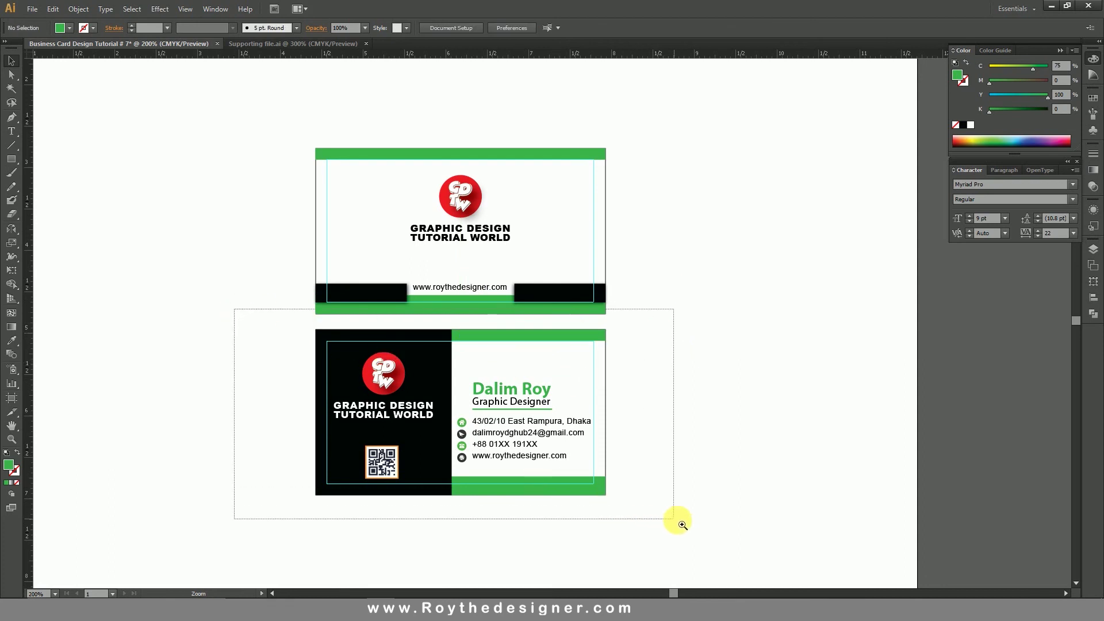
Lock the back card's background with Object > Lock > Selection
drag(949, 285, 870, 315)
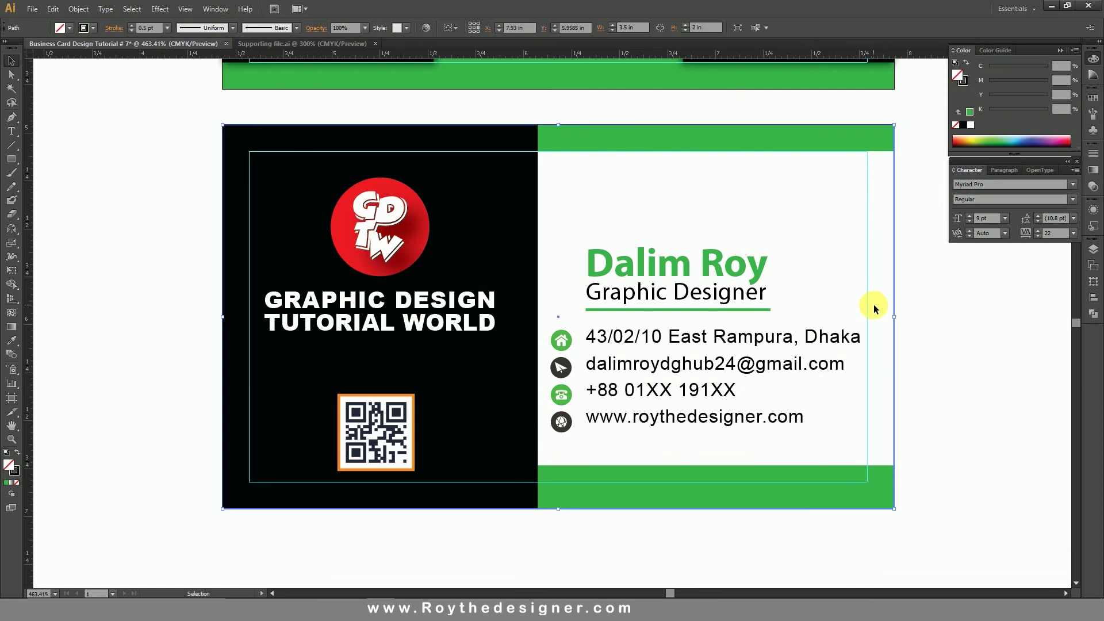
click(79, 9)
mouse_move(91, 77)
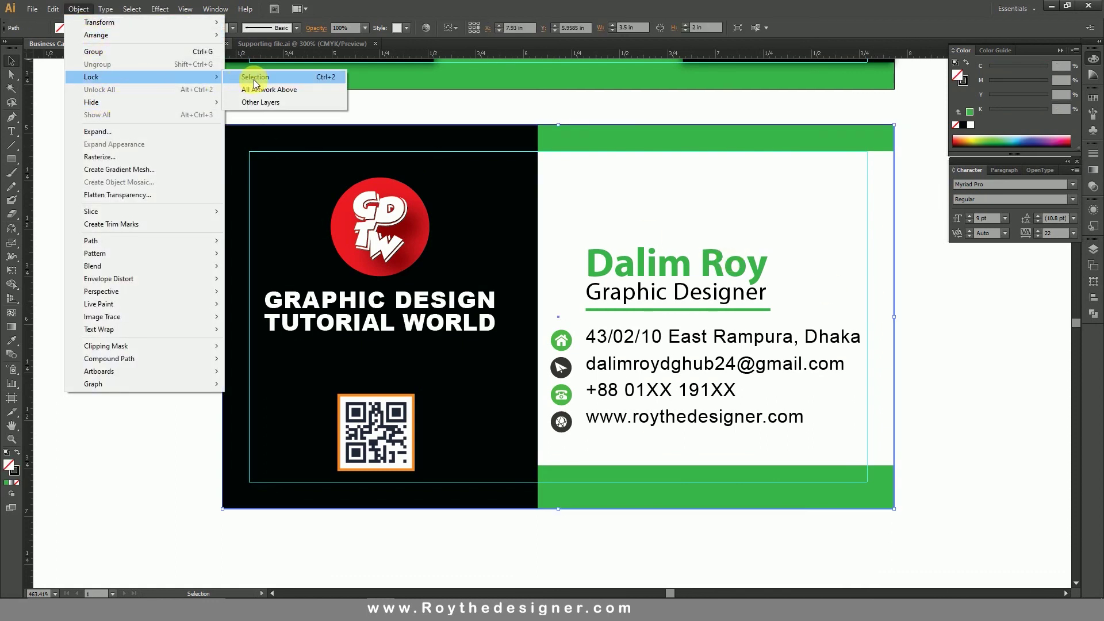
click(255, 78)
drag(803, 236, 546, 455)
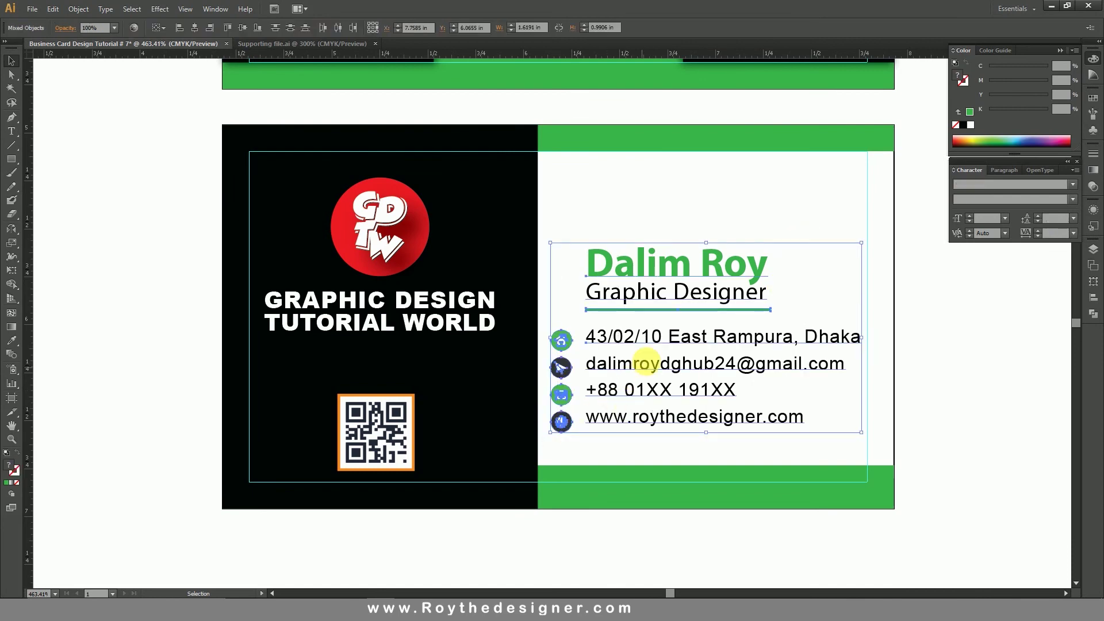
Move the text and icons block slightly up and set the contact lines' leading to 10 pt
drag(653, 336, 655, 319)
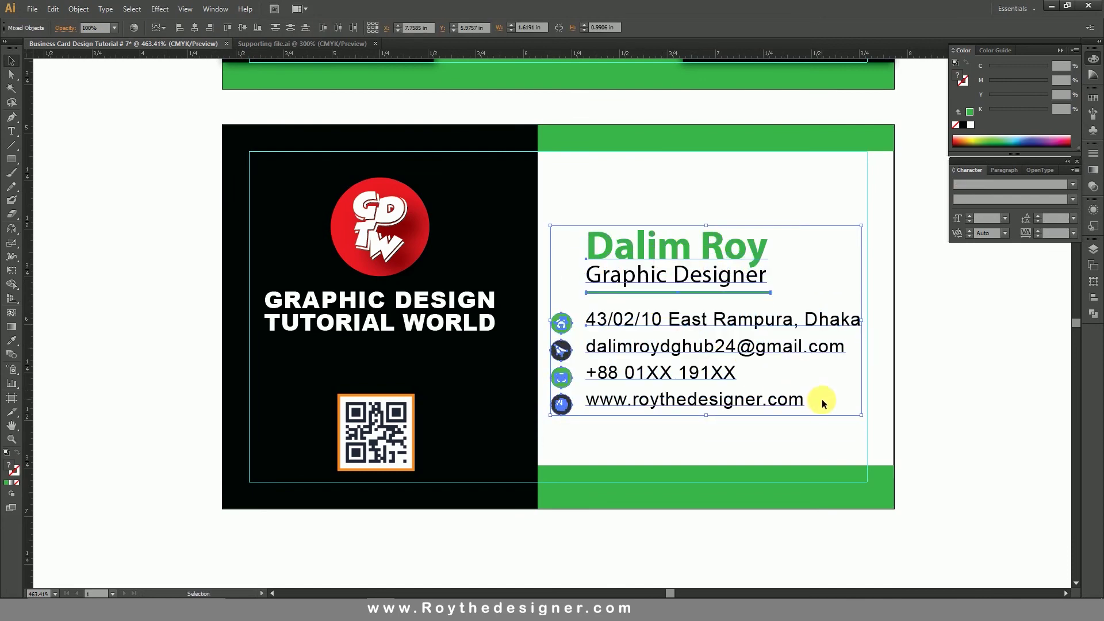
click(799, 439)
click(703, 344)
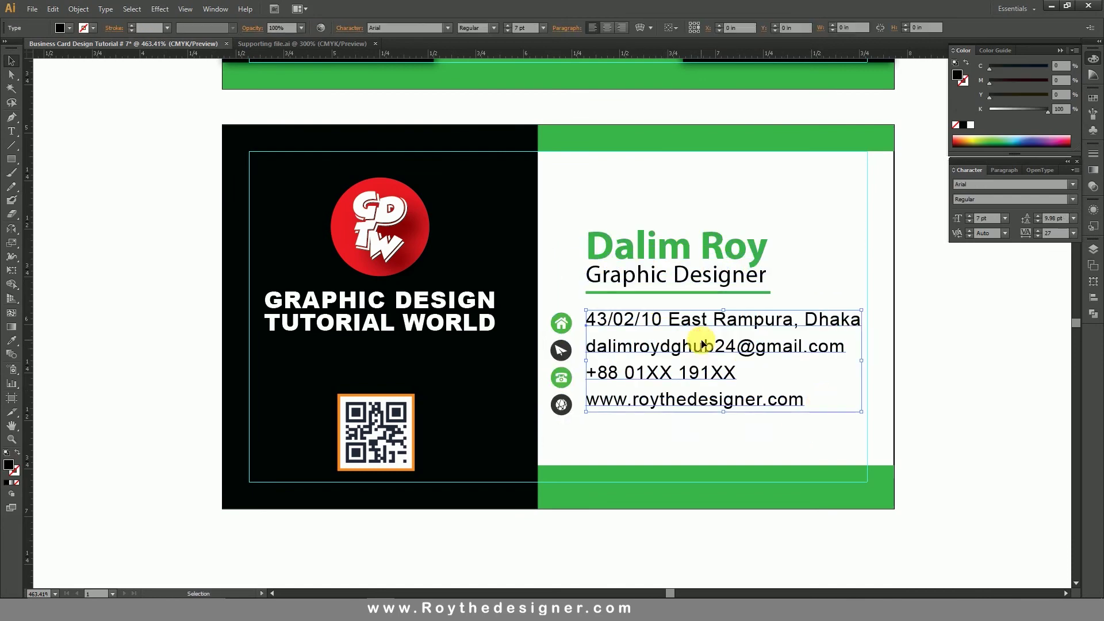
click(1059, 221)
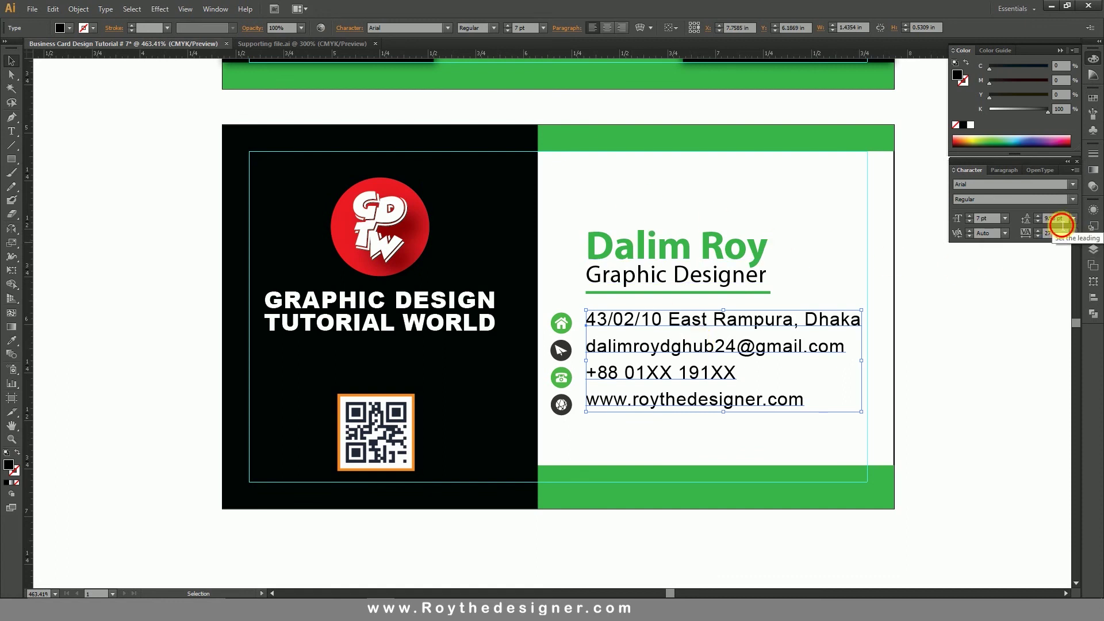
key(Up)
key(Up)
key(Down)
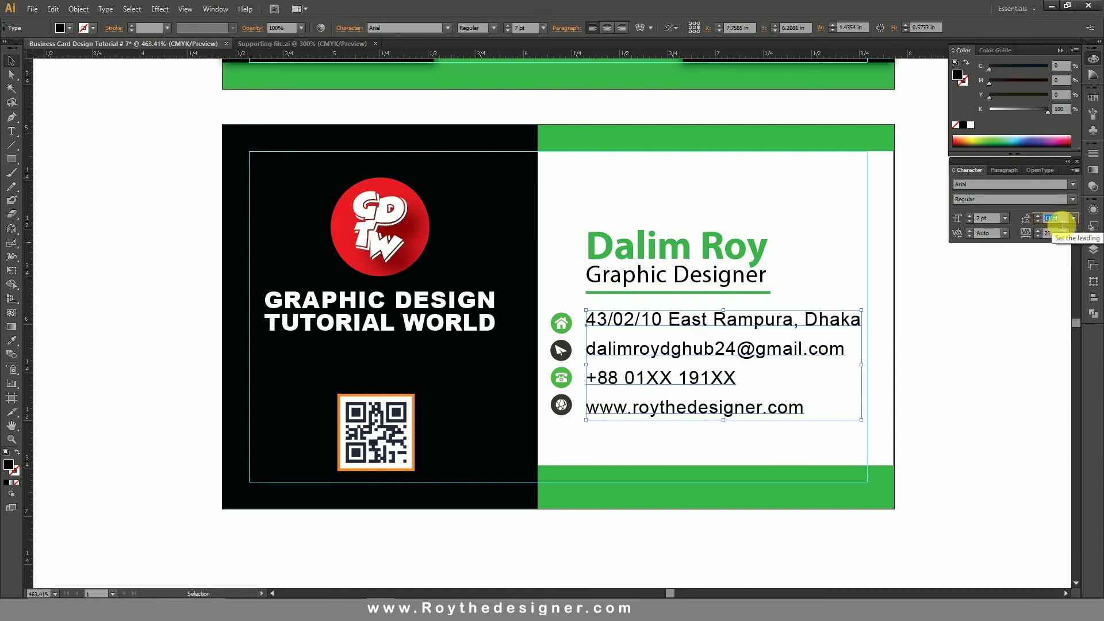
key(Down)
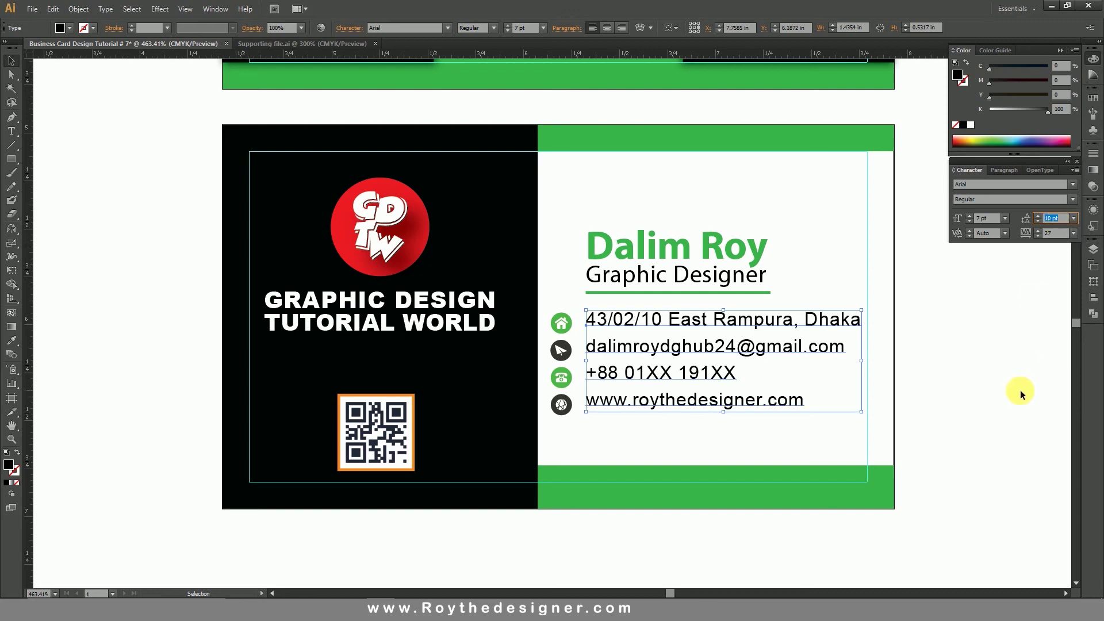
click(1018, 389)
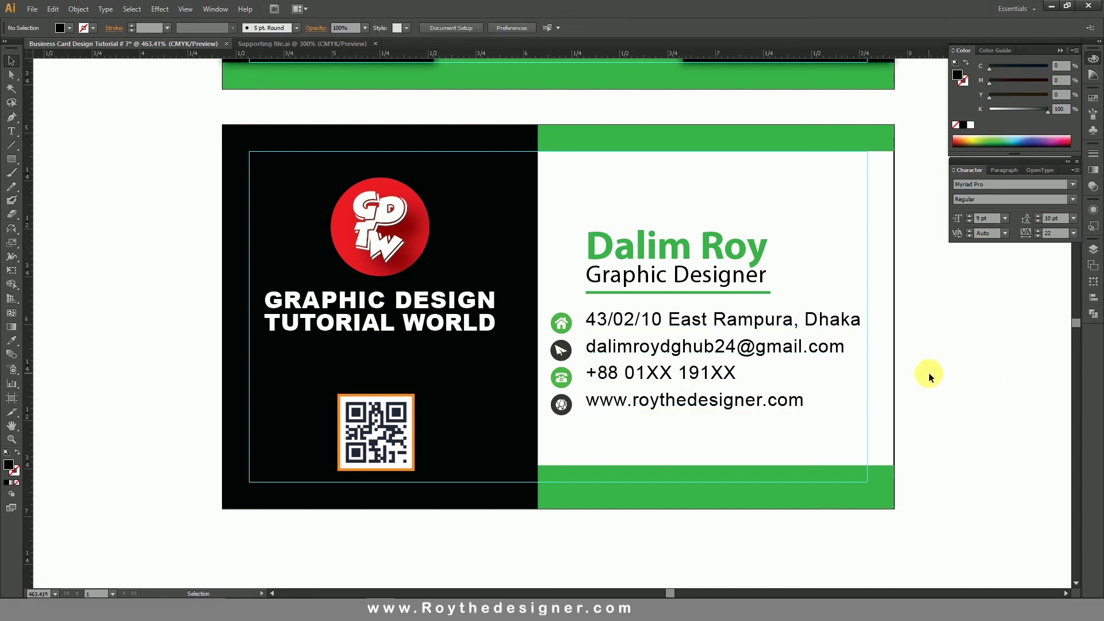
Zoom out to show both cards fully and hide the guides
alt+click(621, 345)
scroll(632, 288, up, 3)
alt+click(586, 323)
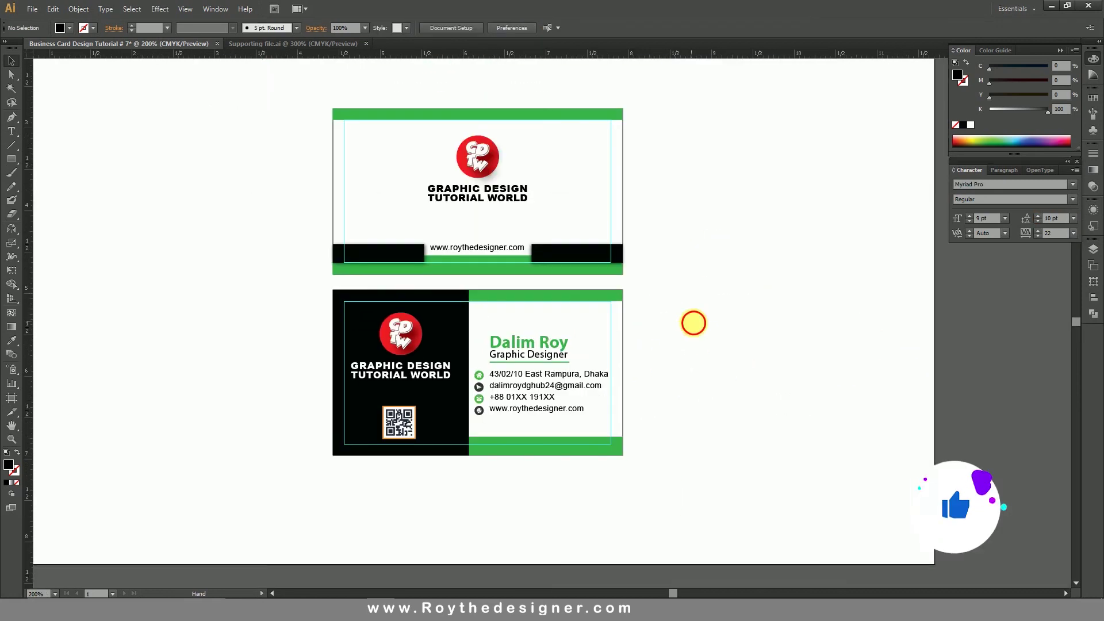
right_click(698, 279)
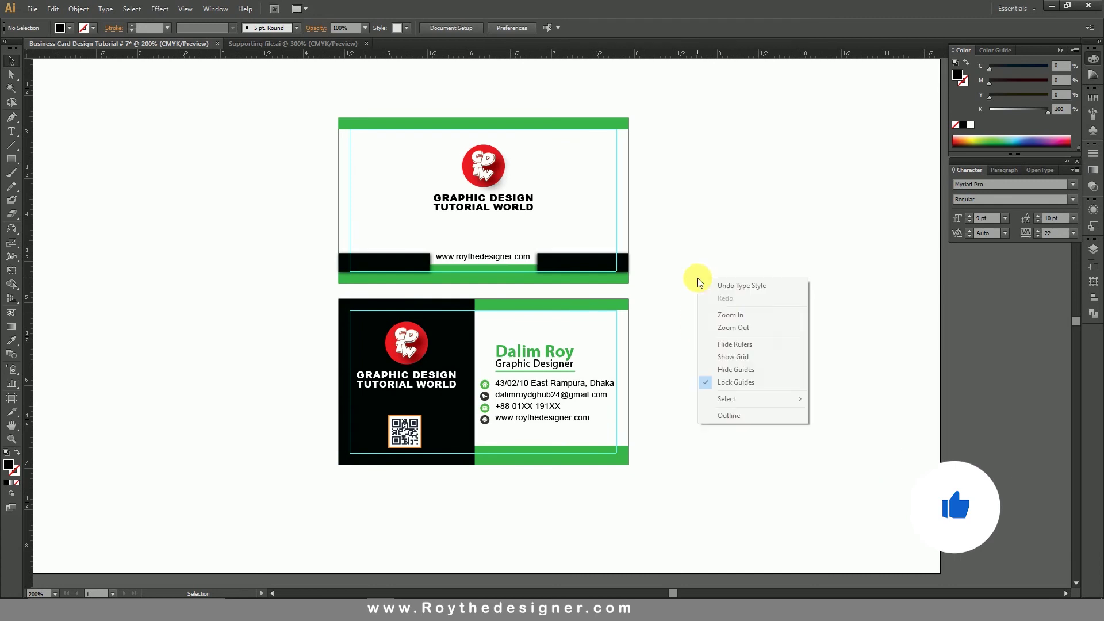
click(737, 371)
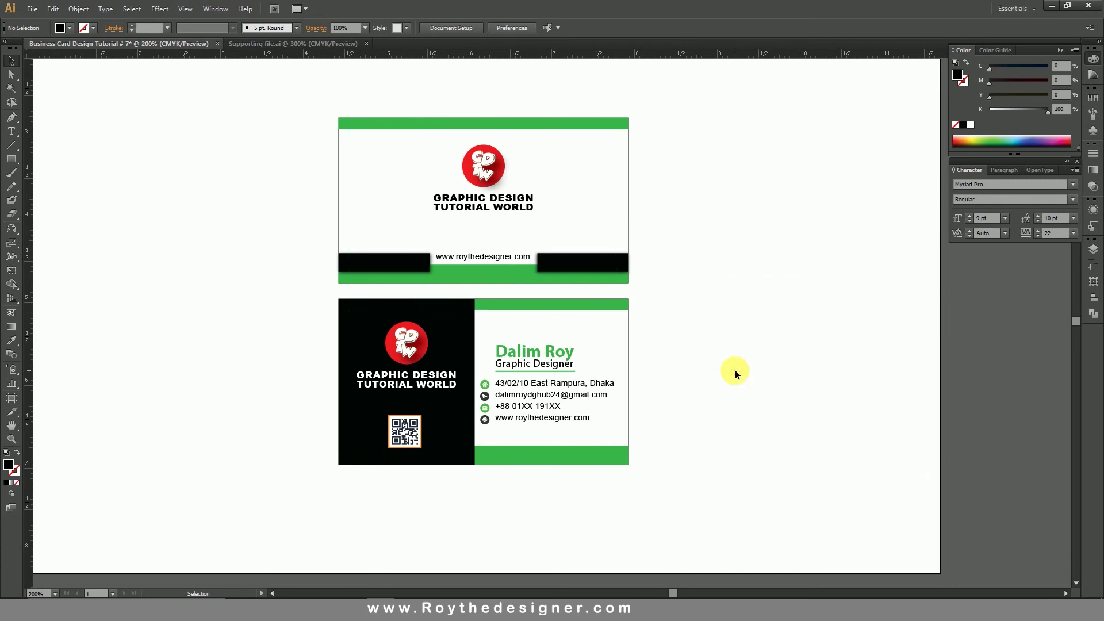
click(33, 8)
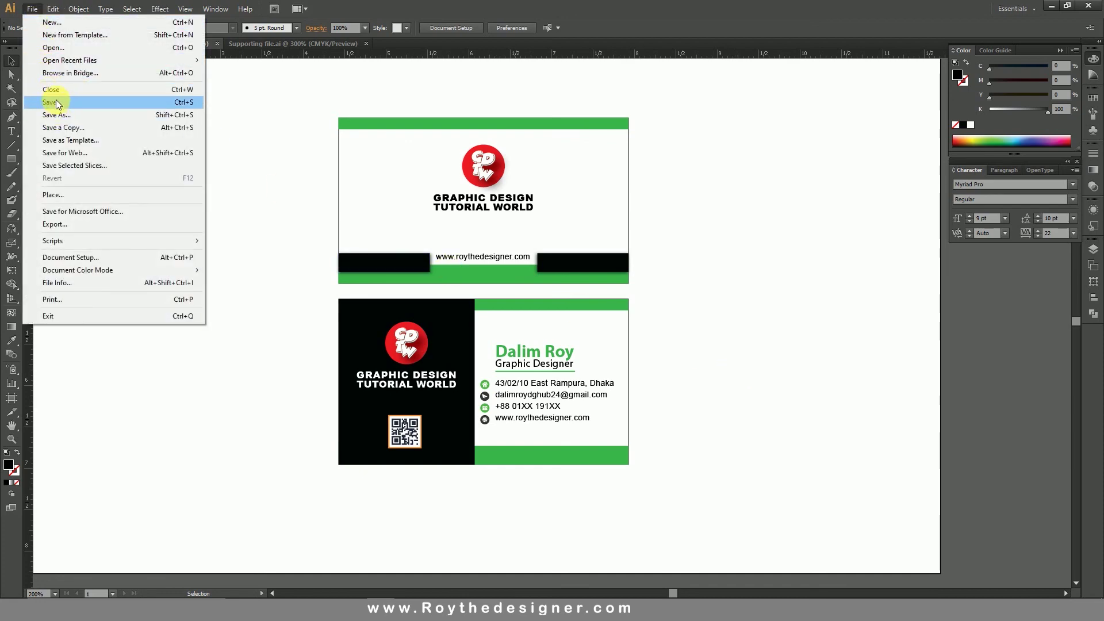
In Save As, create and open a new folder named 'Business Card Design tutorial # 7'
click(55, 101)
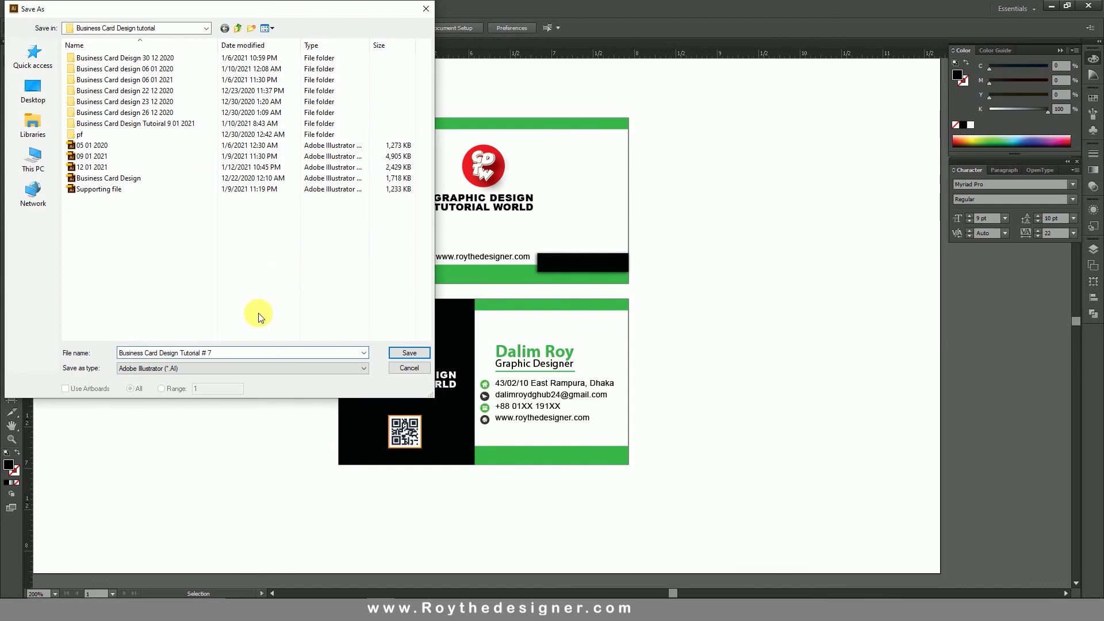
click(252, 28)
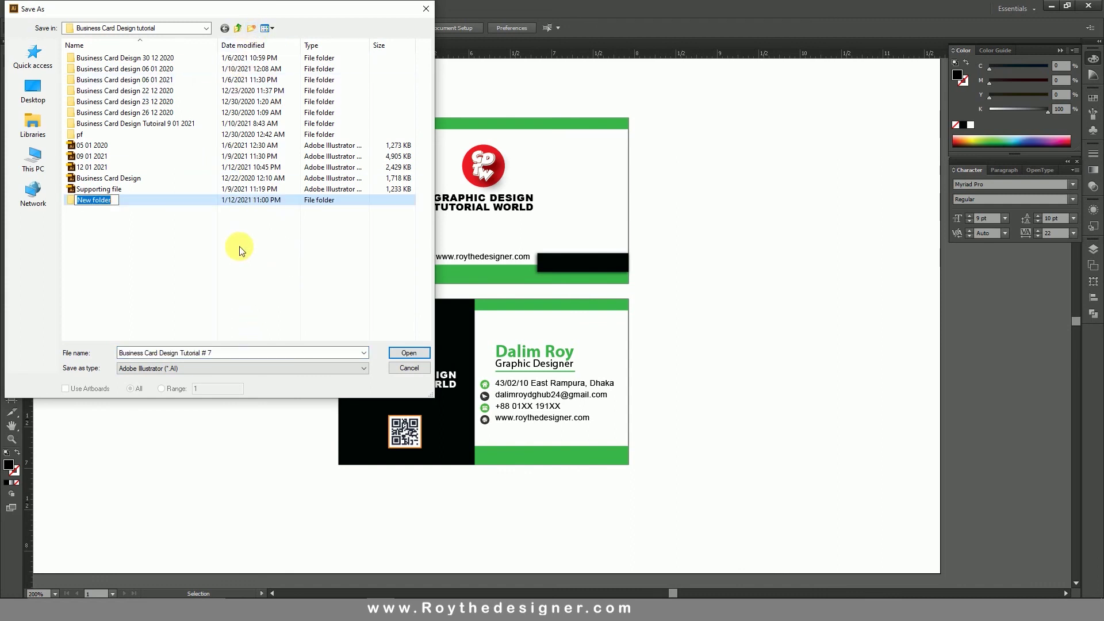
text(Busine)
text(ss Card Design )
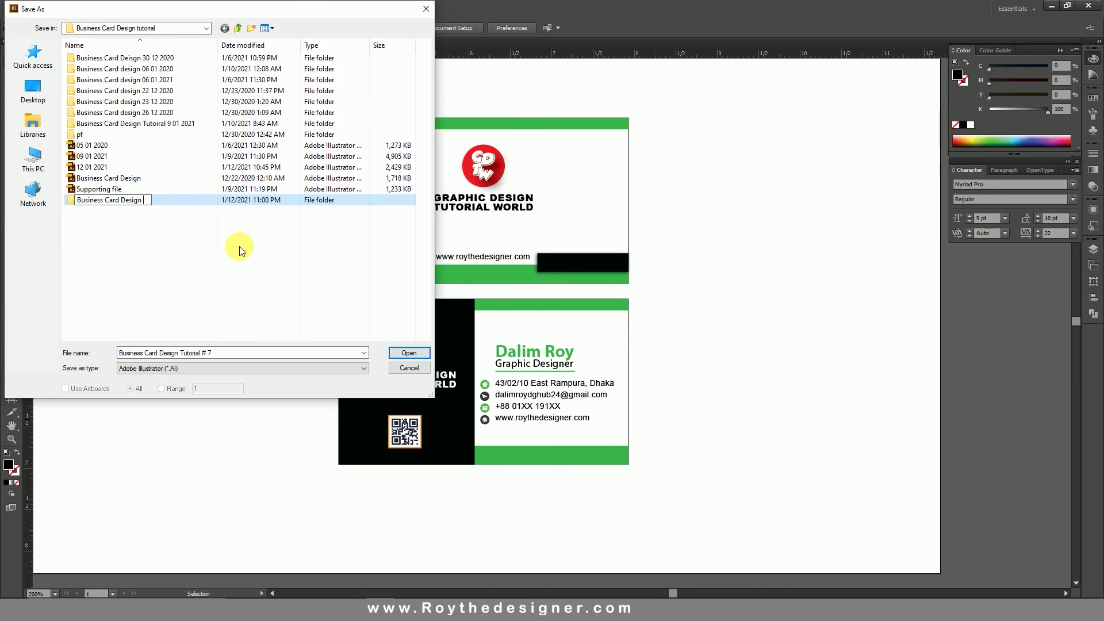
text(tutorial #)
text( 7)
key(Return)
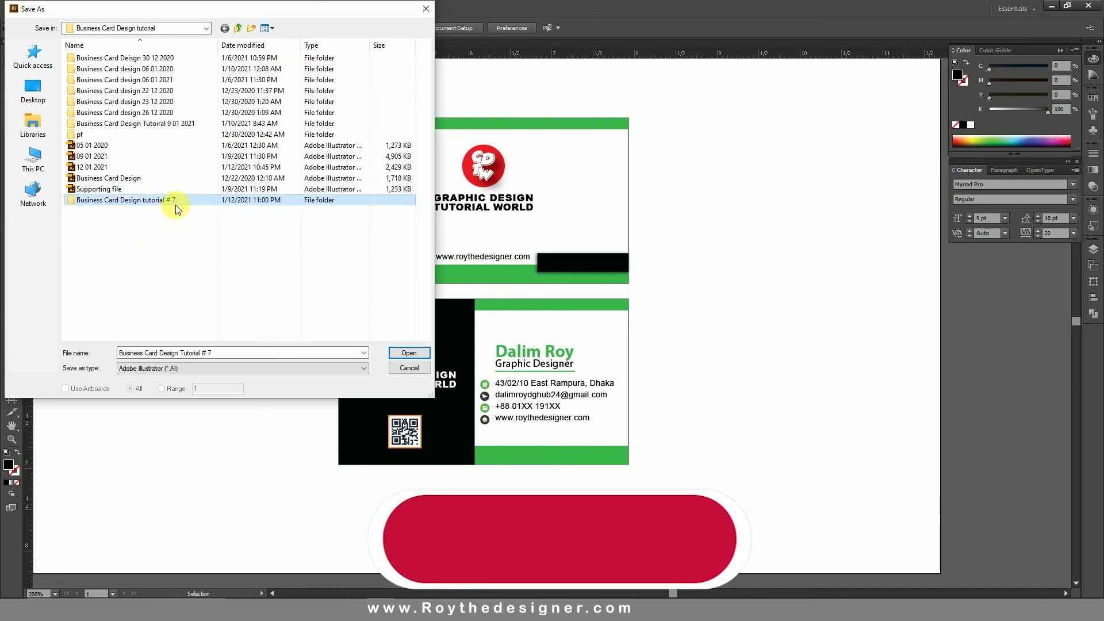
double_click(174, 202)
Save as 'Business Card Design Tutorial # 7.ai', accepting the default Illustrator Options
click(412, 355)
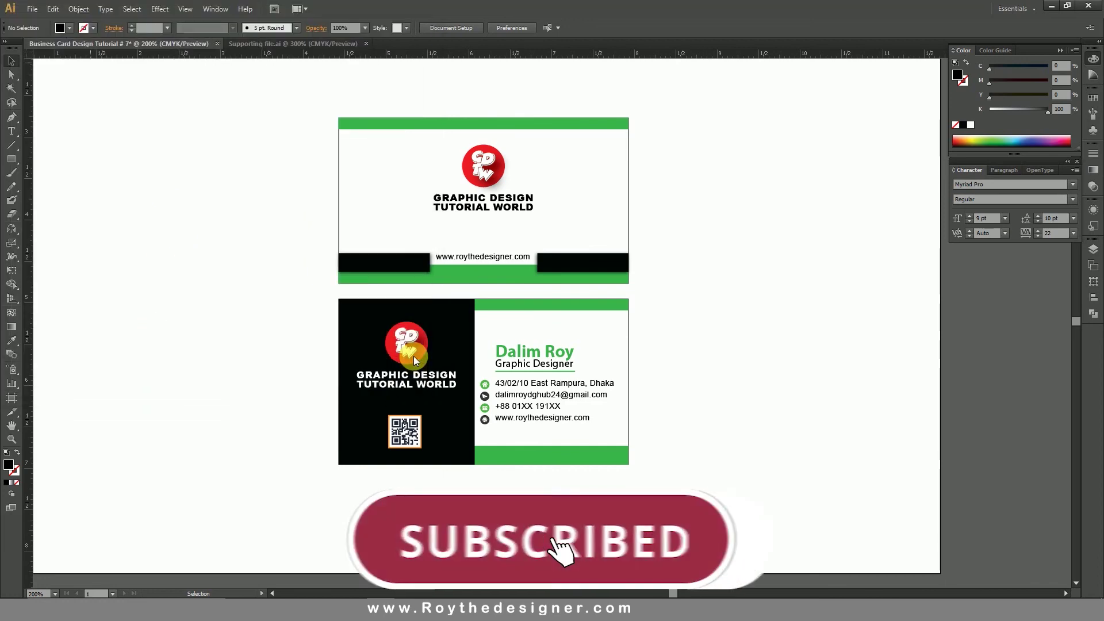
click(586, 457)
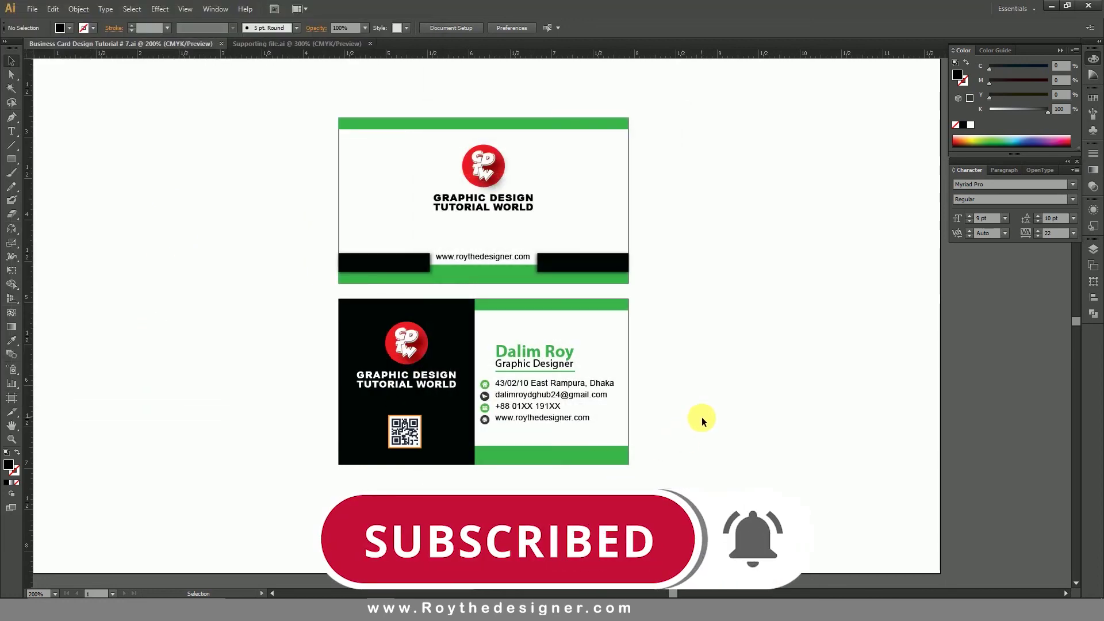